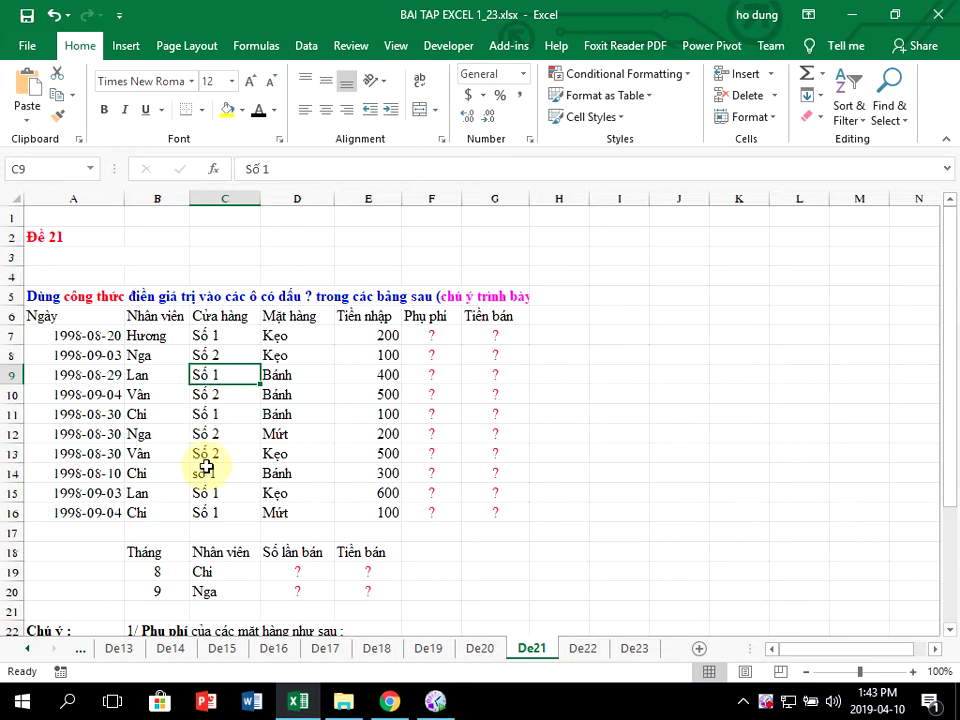
Step: Capitalise the store name in C14 so it reads 'Số 1'
left_click(205, 473)
double_click(208, 474)
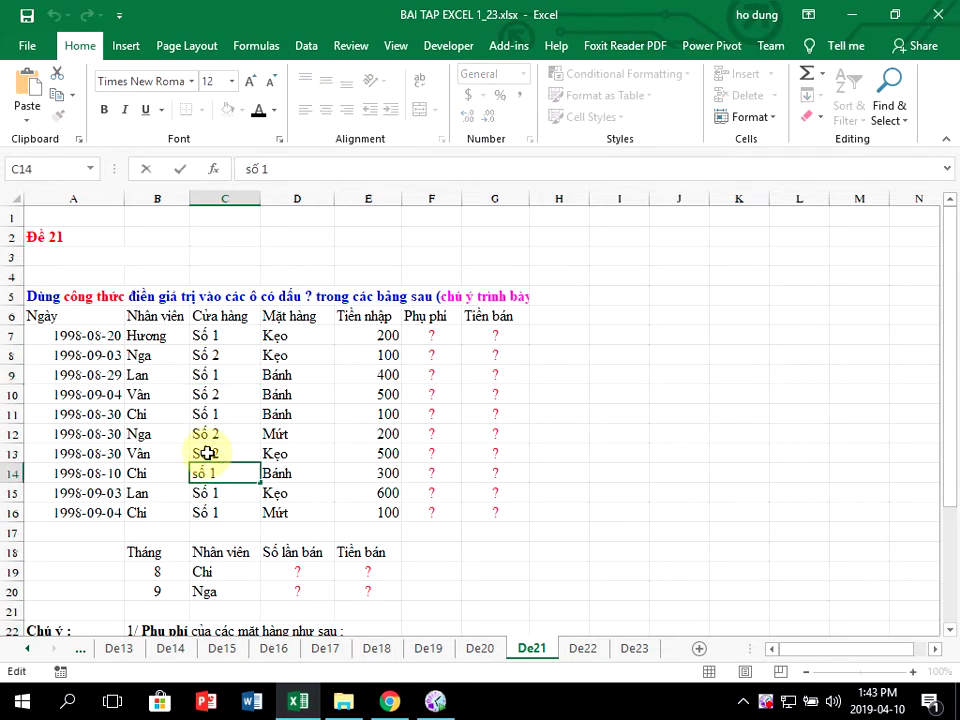
key("BackSpace")
type("S")
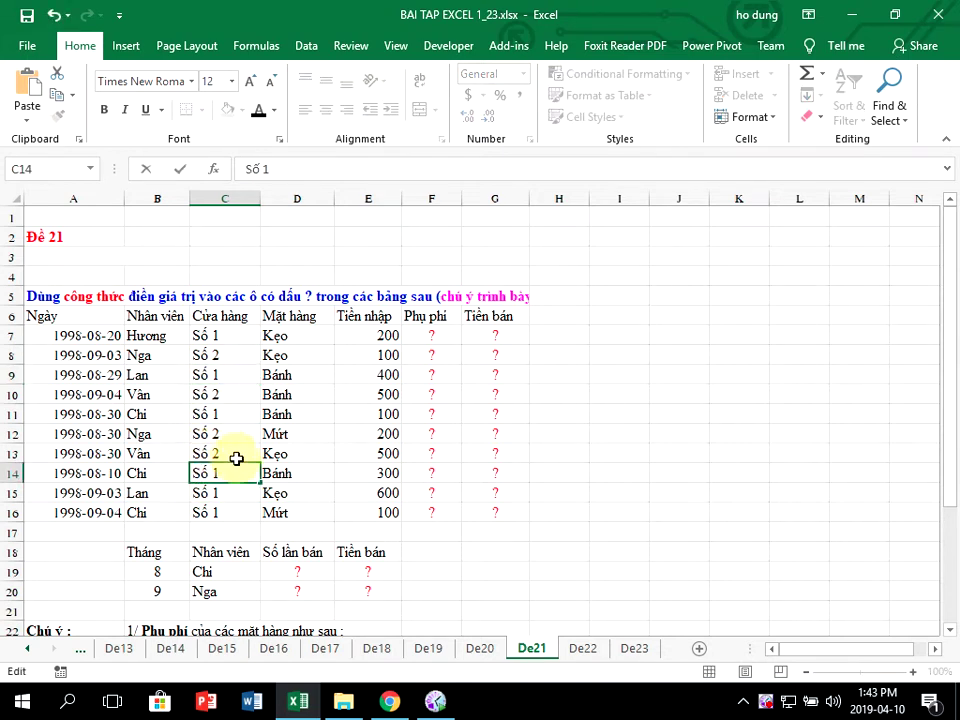
double_click(238, 474)
left_click(236, 492)
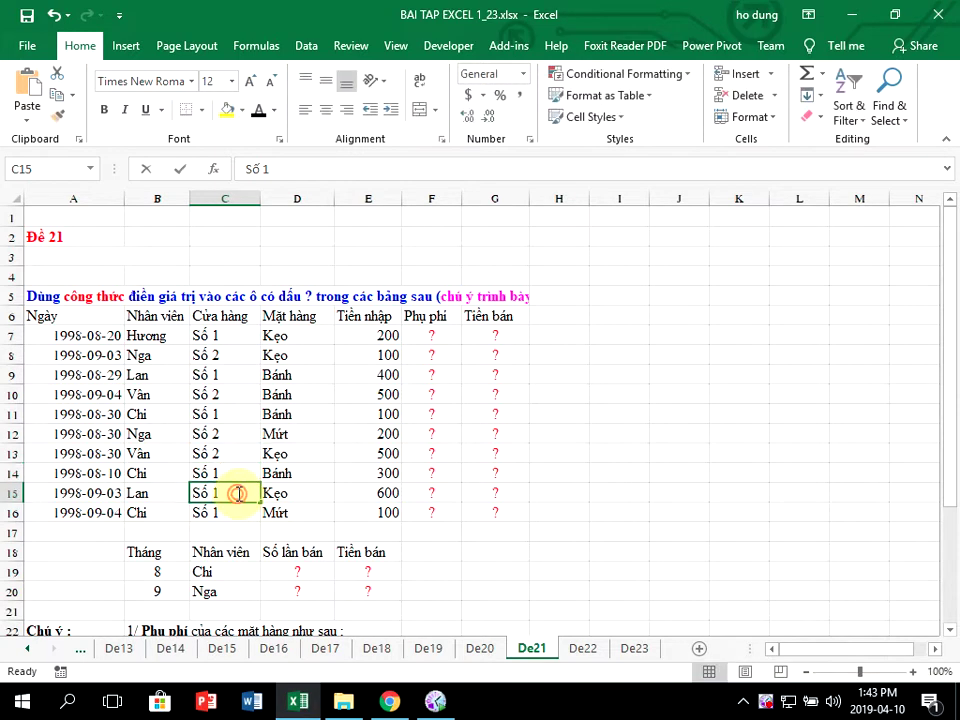
Step: Check that the store names in rows 7–16 of column C use the same capitalisation
left_click(235, 513)
left_click(237, 433)
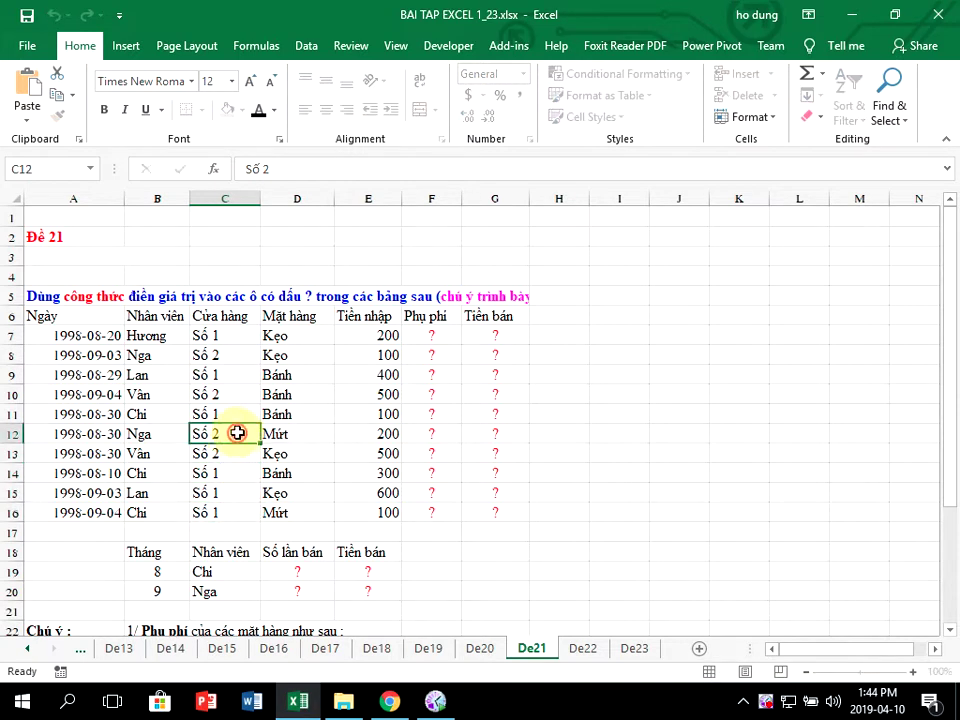
left_click(233, 454)
left_click(240, 414)
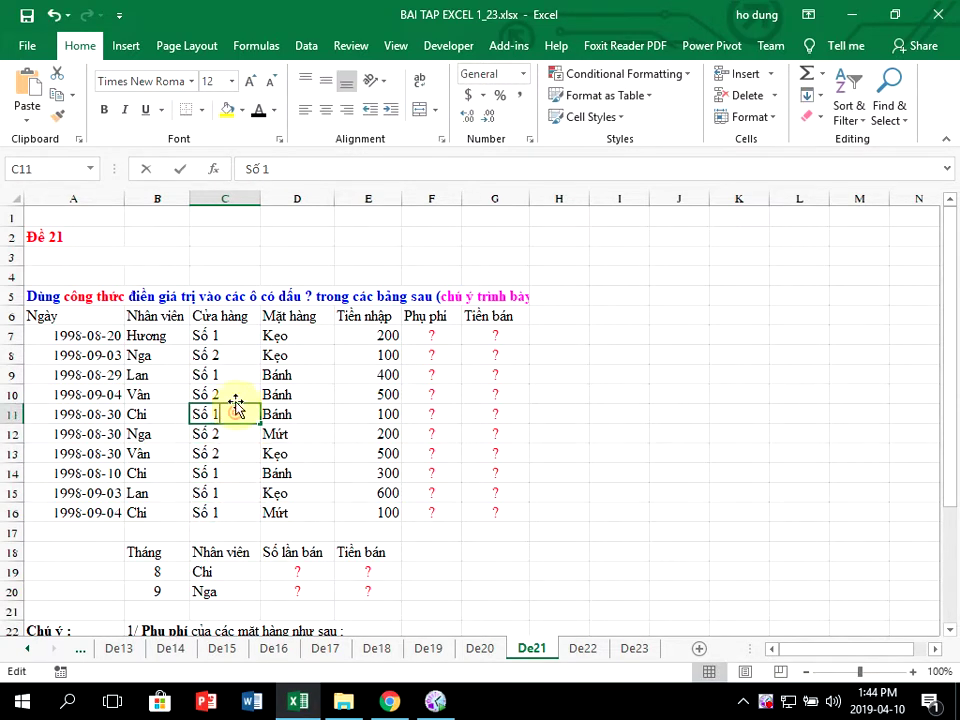
left_click(236, 393)
left_click(240, 375)
double_click(240, 375)
double_click(242, 354)
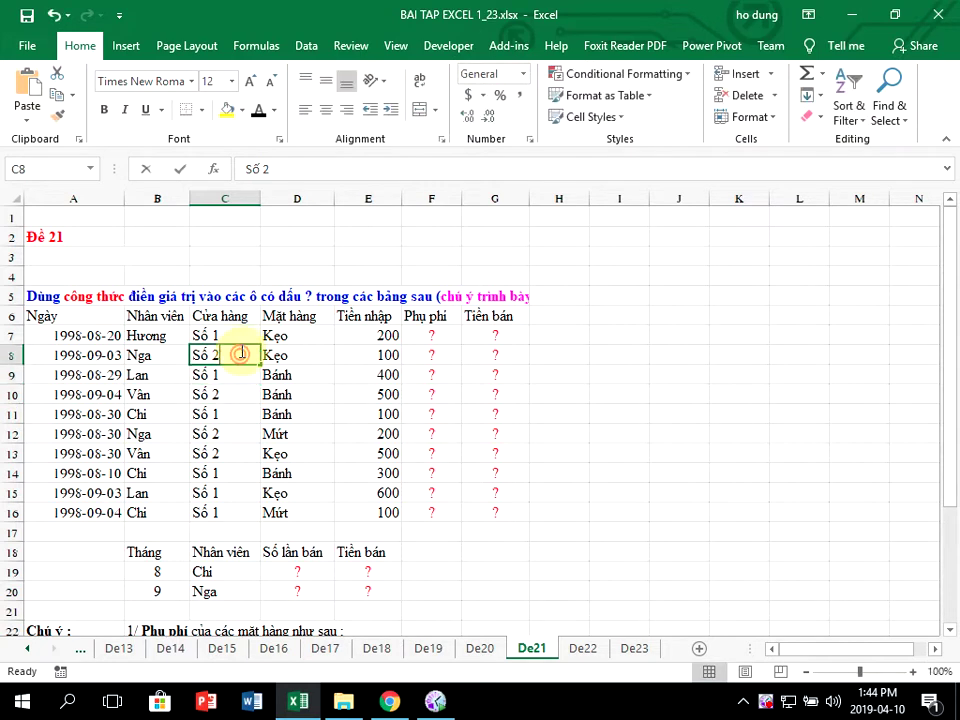
double_click(239, 337)
scroll(260, 365, "down", 2)
scroll(270, 420, "down", 1)
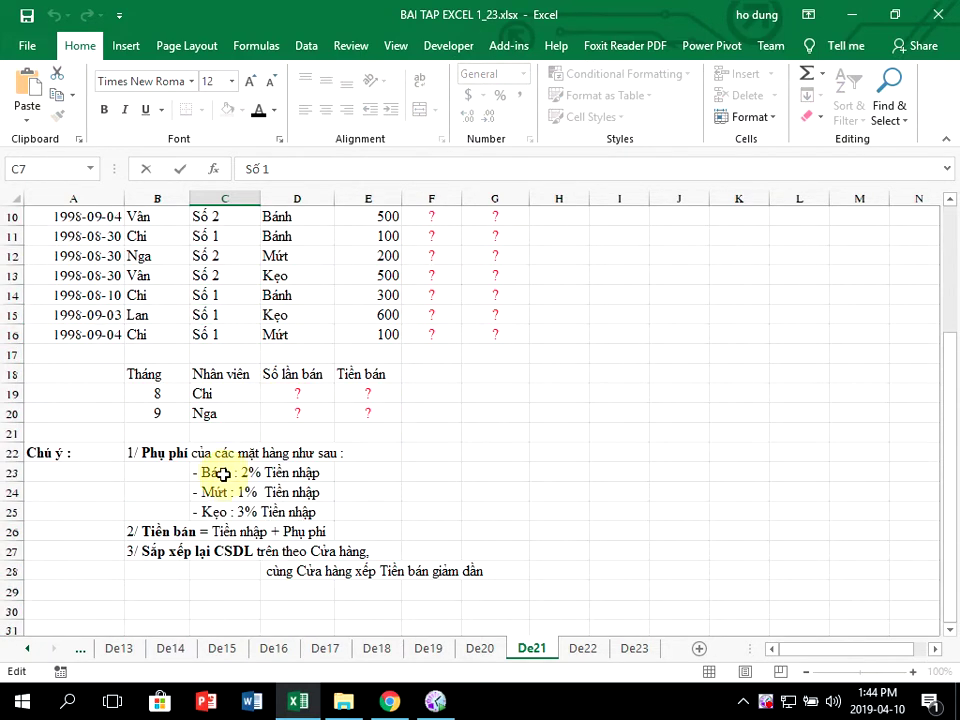
scroll(450, 468, "up", 2)
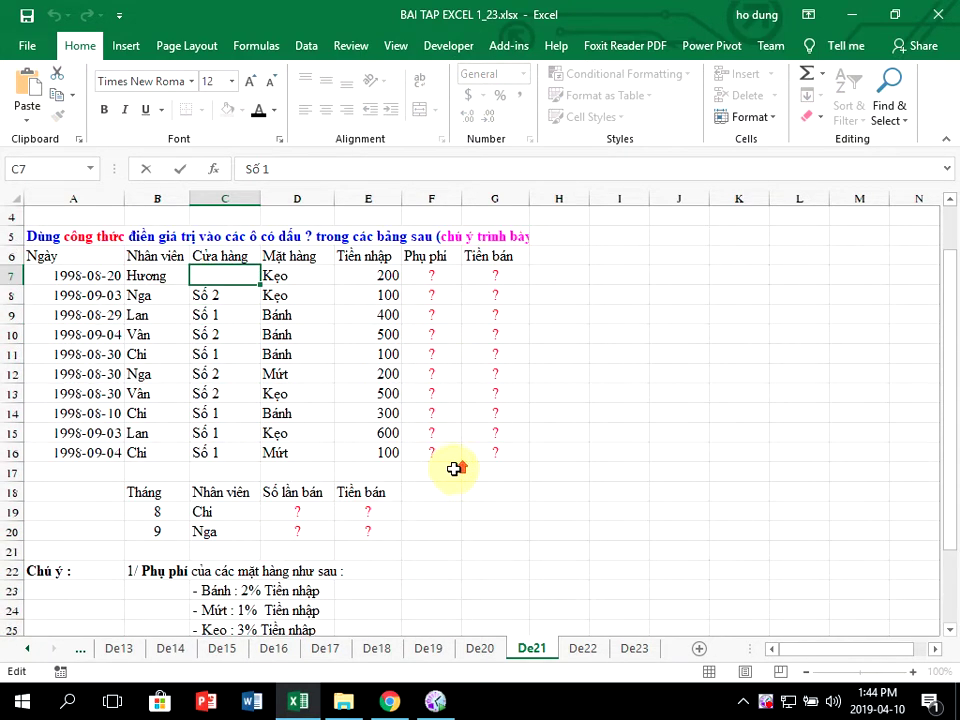
scroll(465, 450, "up", 1)
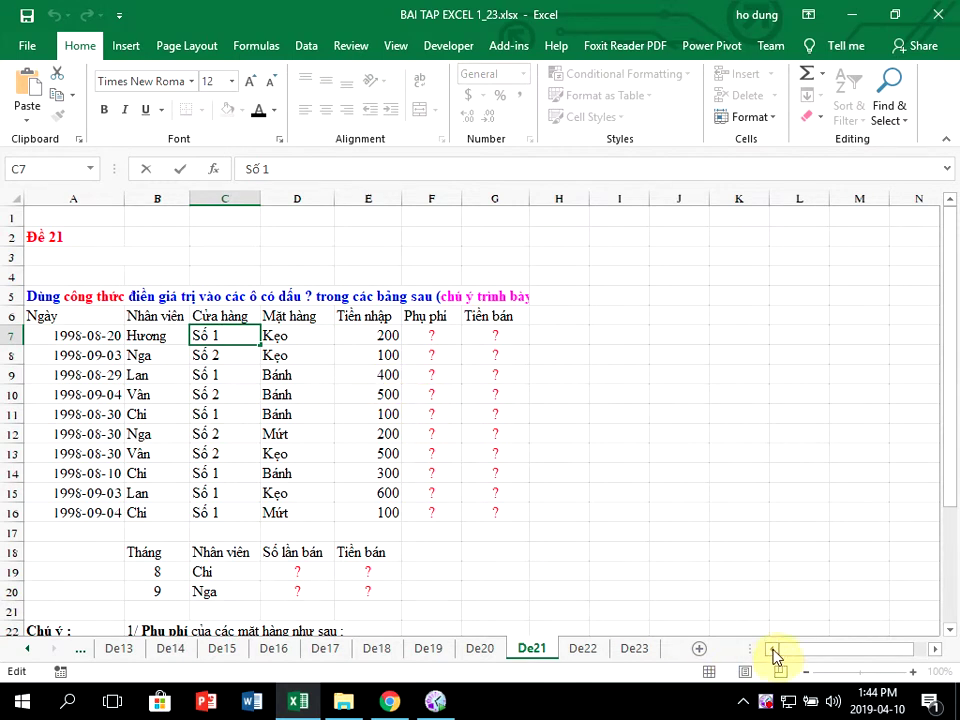
left_click(509, 396)
left_click(434, 336)
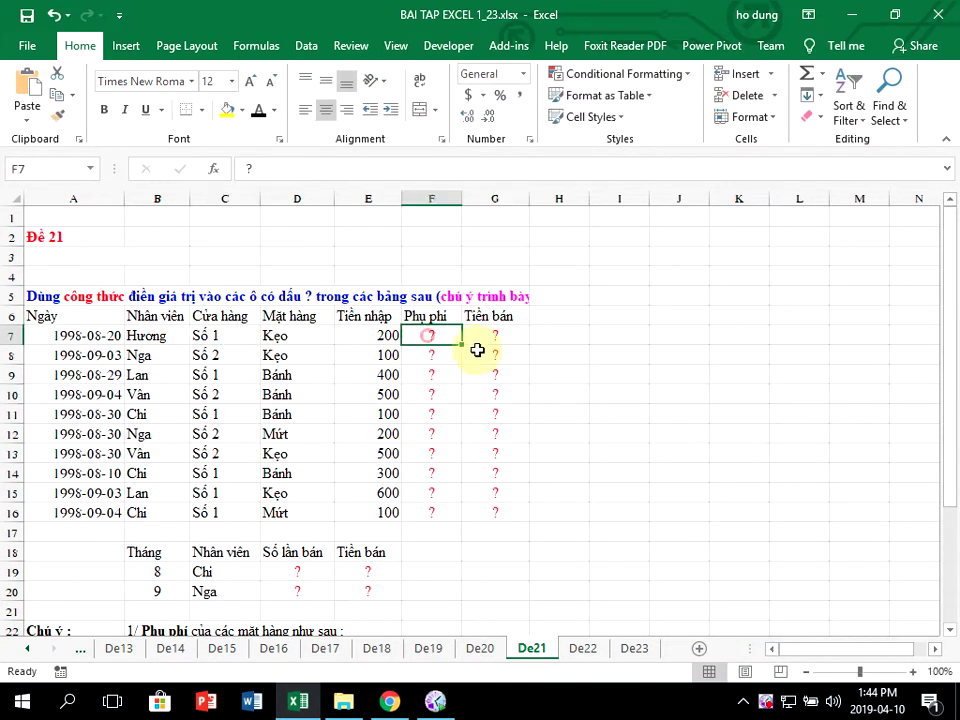
scroll(484, 364, "down", 1)
scroll(482, 363, "down", 1)
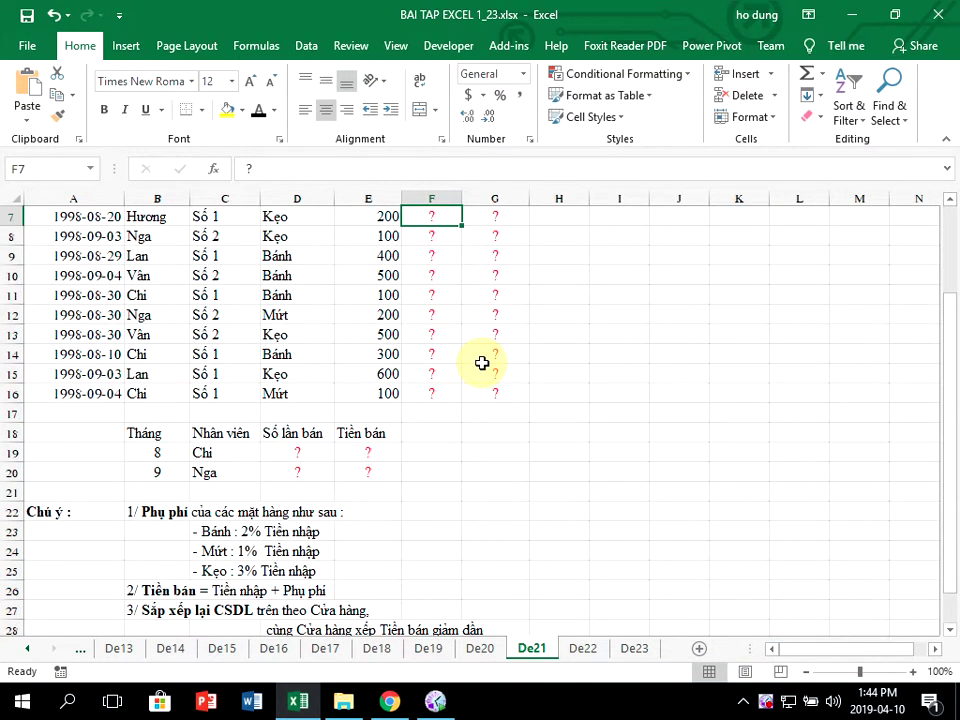
scroll(482, 363, "up", 1)
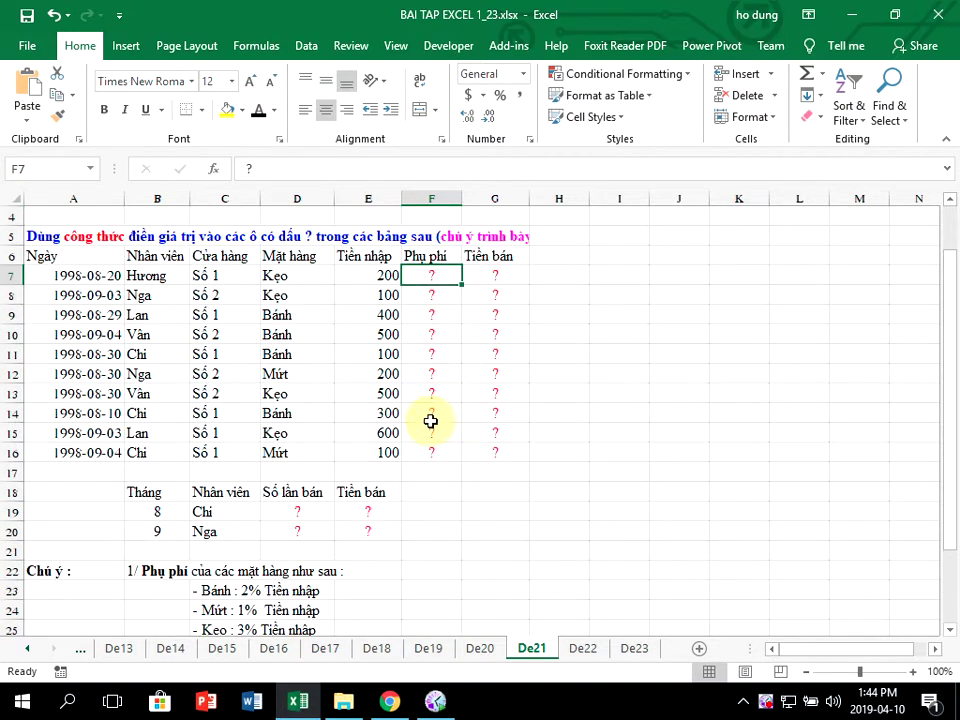
scroll(377, 467, "down", 1)
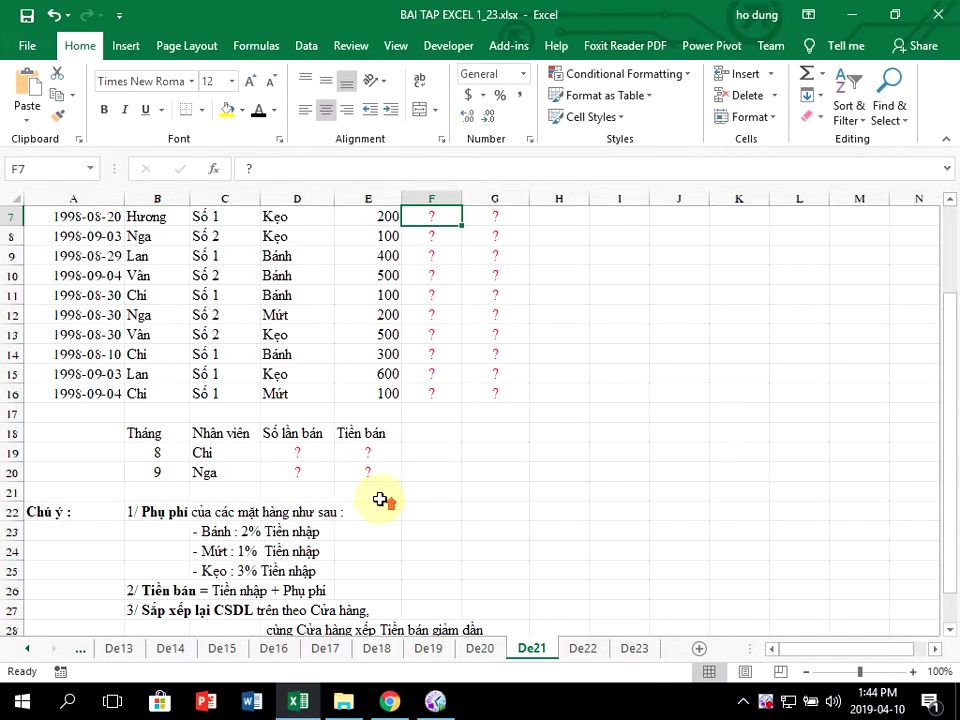
scroll(382, 499, "up", 2)
Step: Start F7's formula as =if(D7="Bánh",0.02, returning 0.02 for Bánh
type("=")
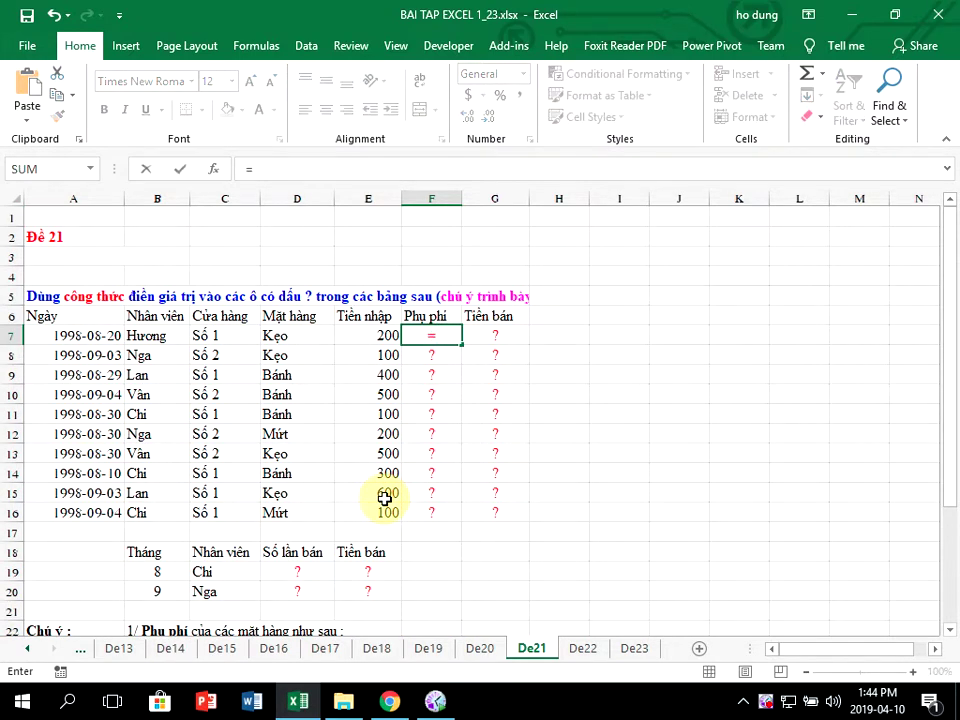
type("if(")
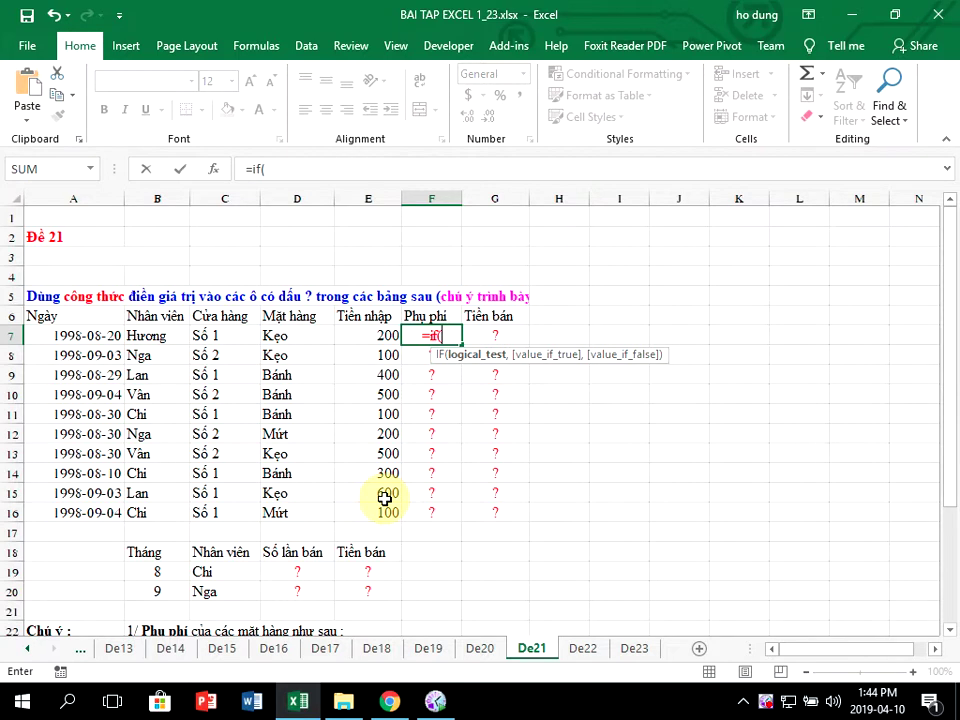
left_click(288, 333)
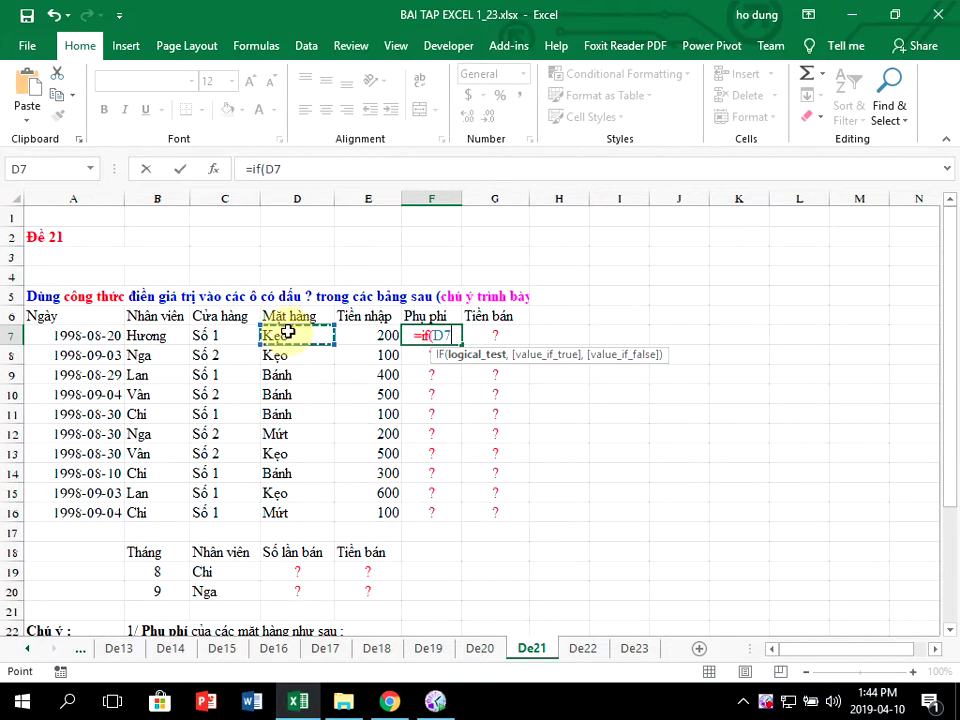
type("=\"")
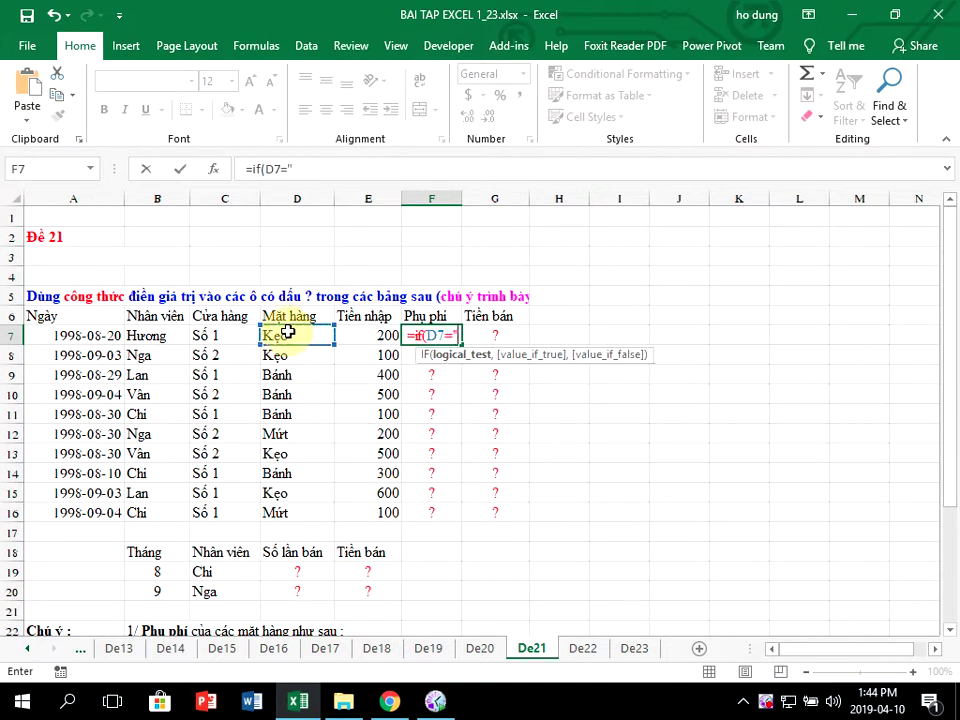
type("Bánh\"")
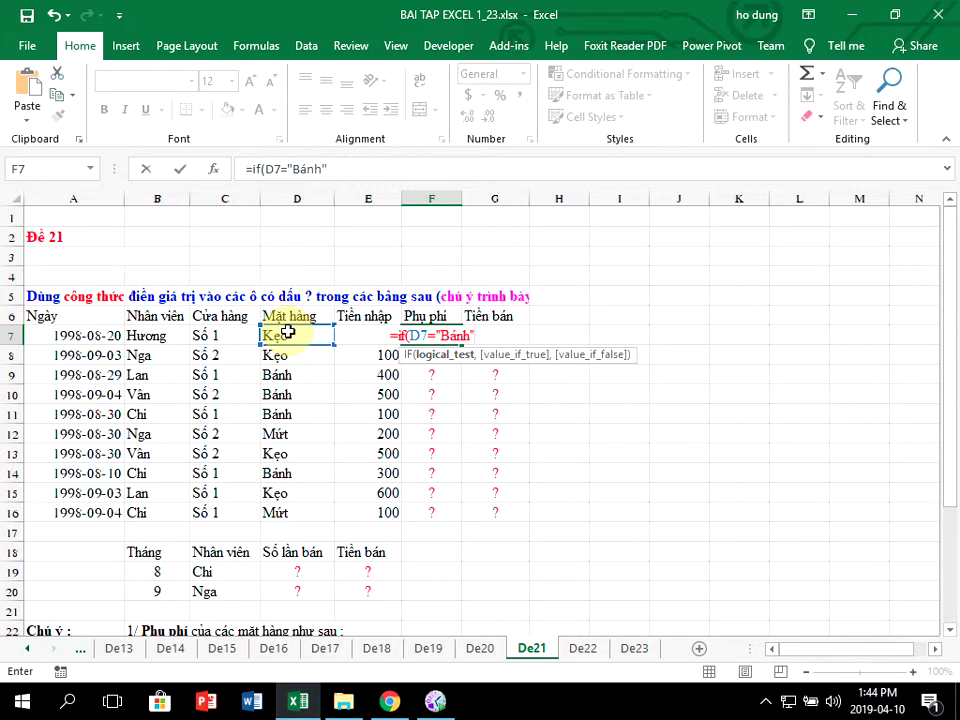
type(",")
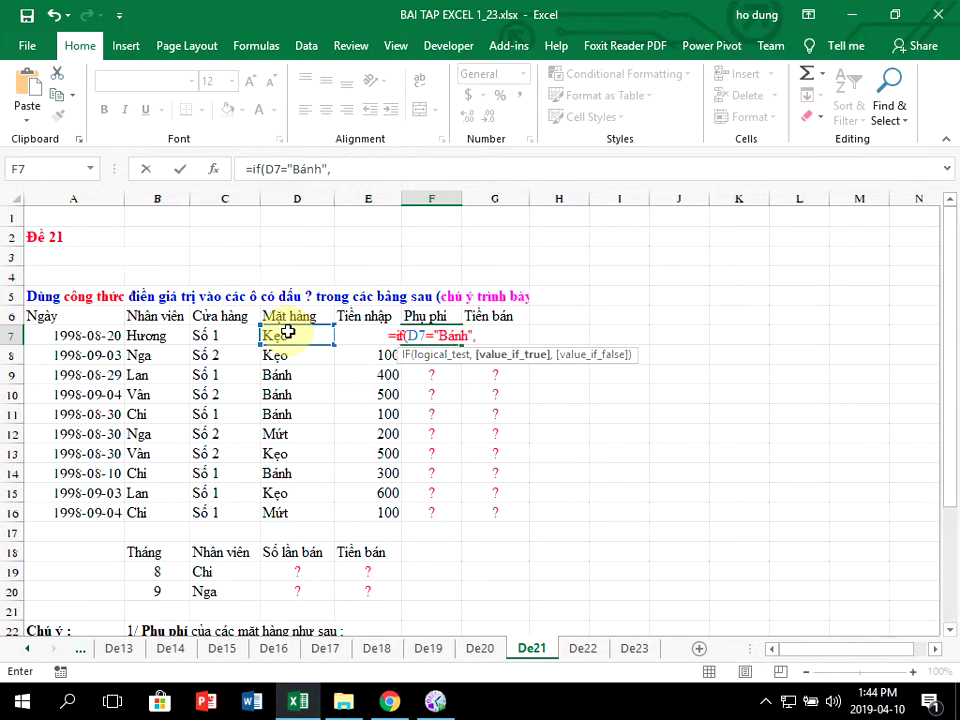
type("0.02")
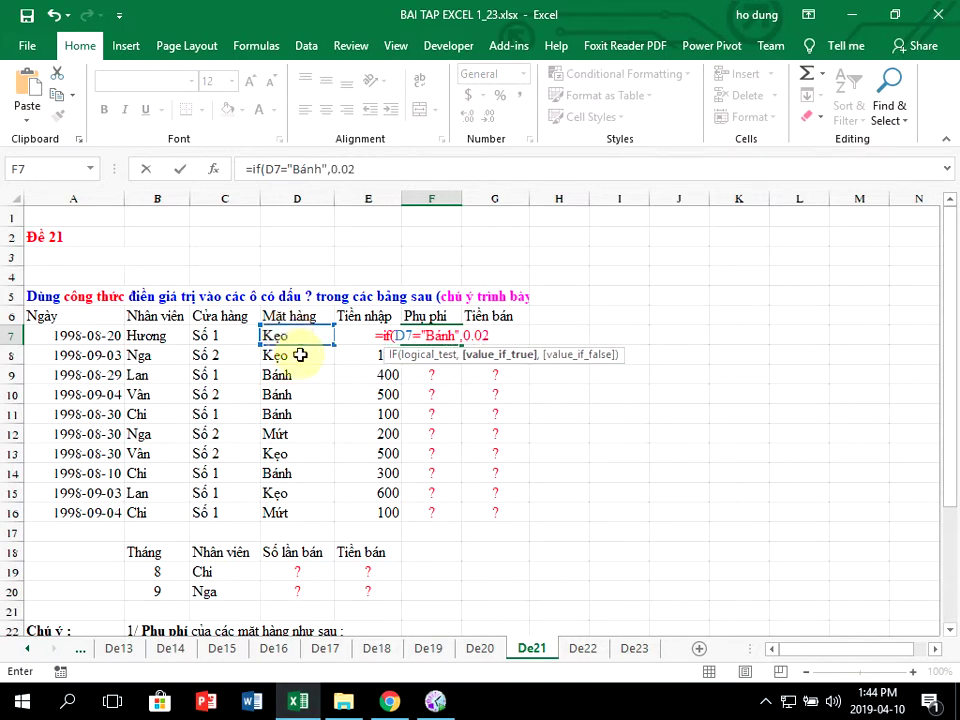
scroll(300, 355, "down", 3)
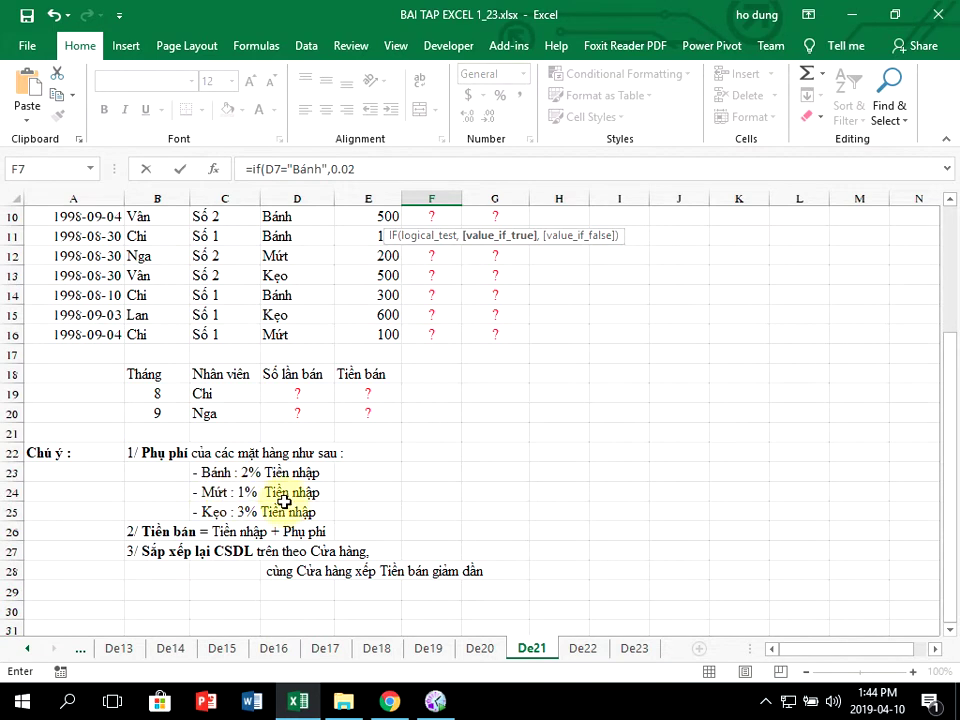
scroll(410, 475, "up", 3)
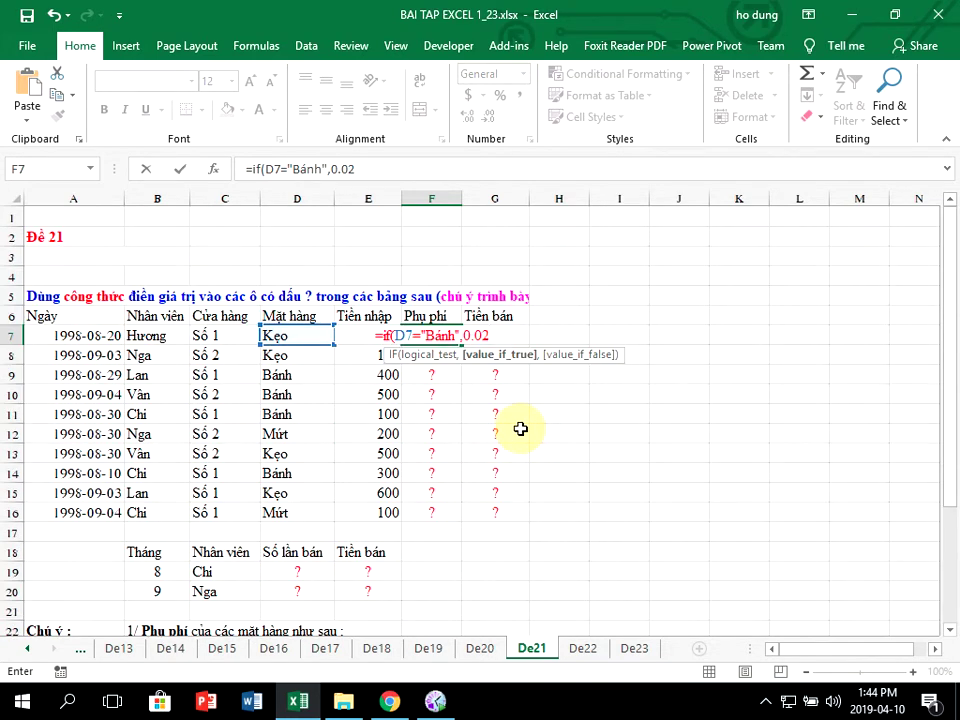
Step: Add a nested IF returning 0.01 for Mứt and 0.03 otherwise, then commit
type(",if")
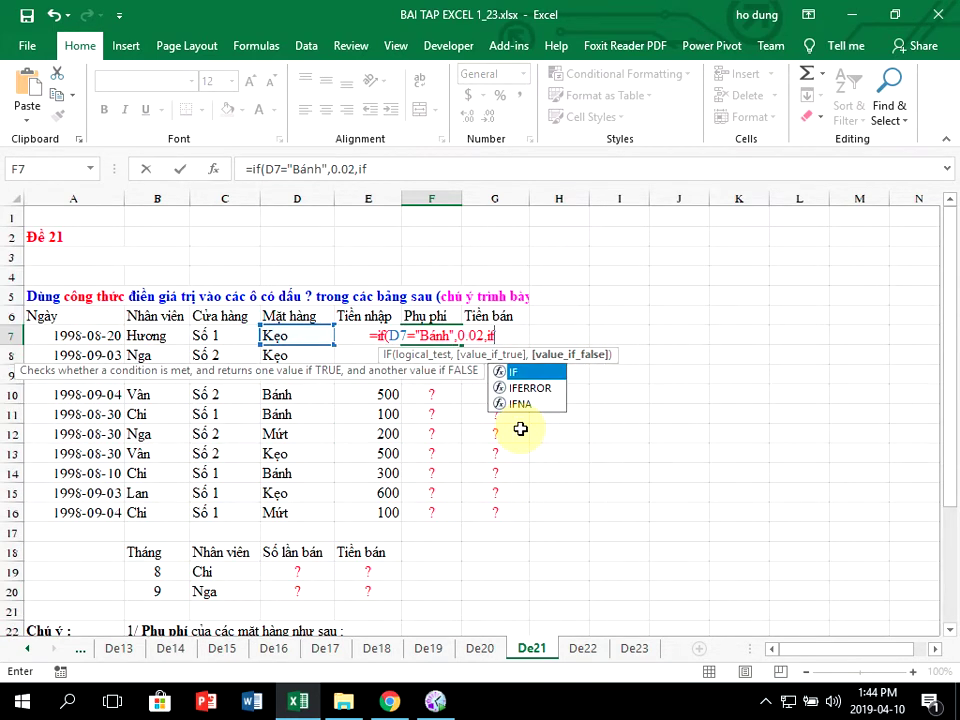
type("(")
left_click(295, 335)
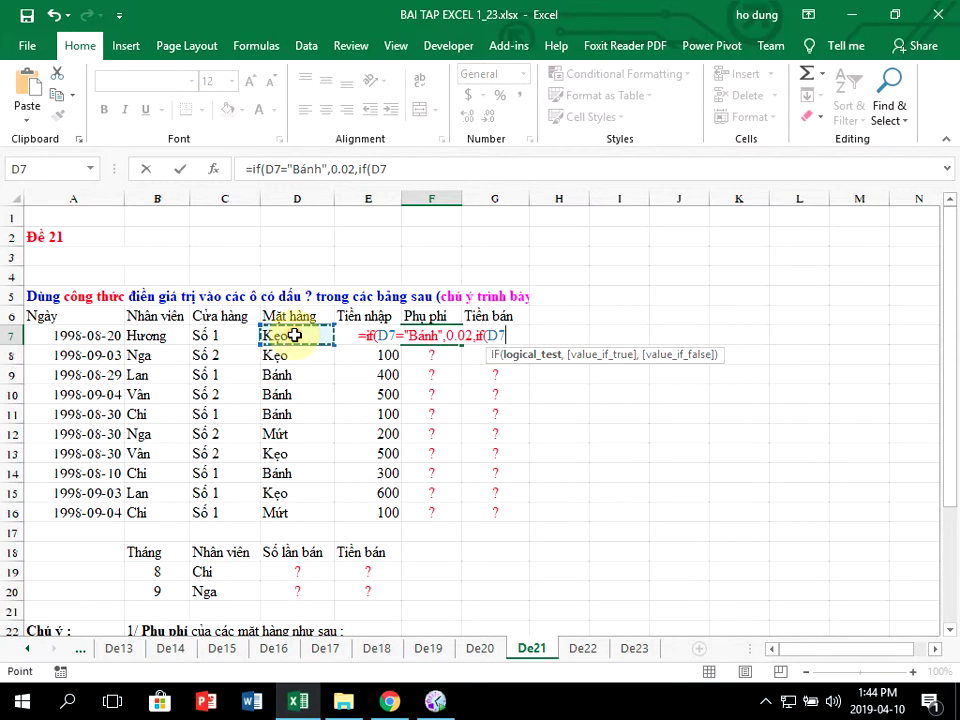
type("=\"")
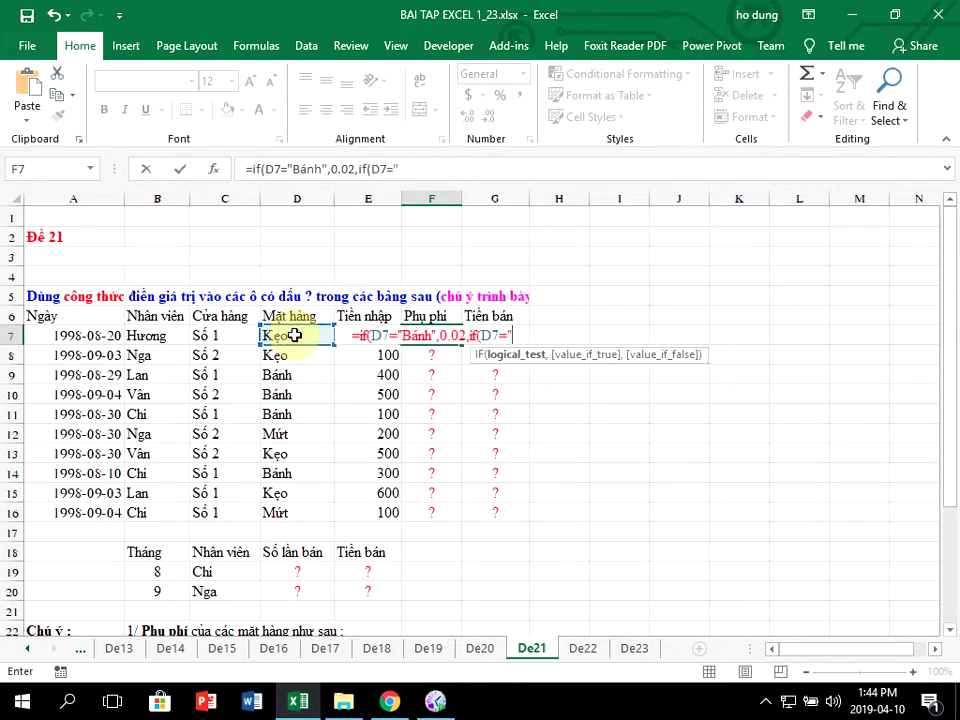
type("Mứt\"")
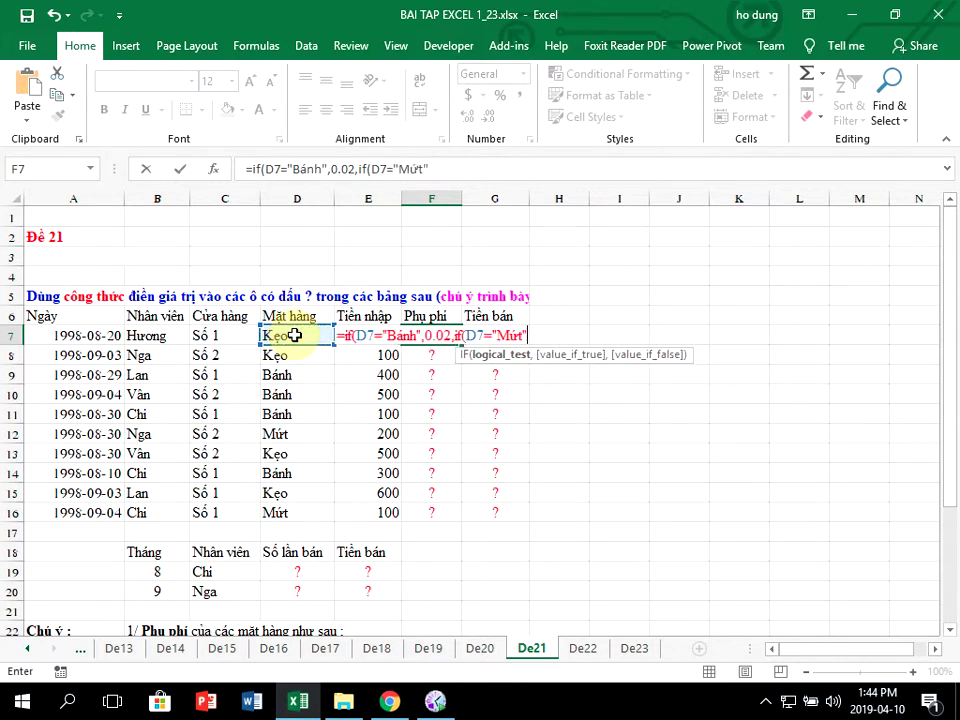
type(",")
scroll(285, 375, "down", 1)
scroll(285, 378, "down", 1)
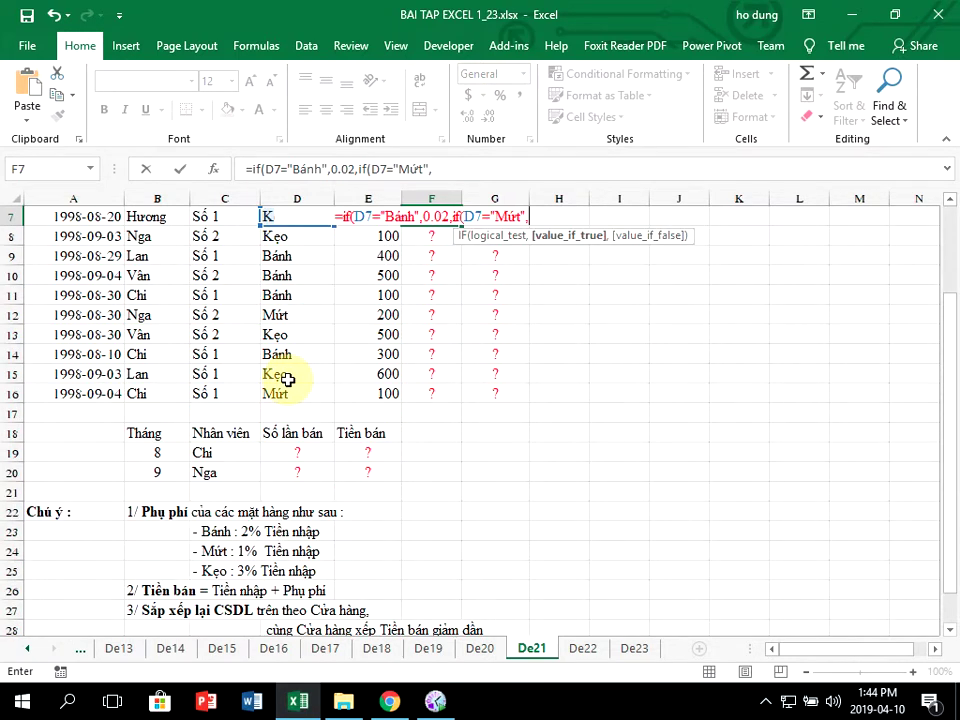
scroll(330, 377, "up", 2)
type("0")
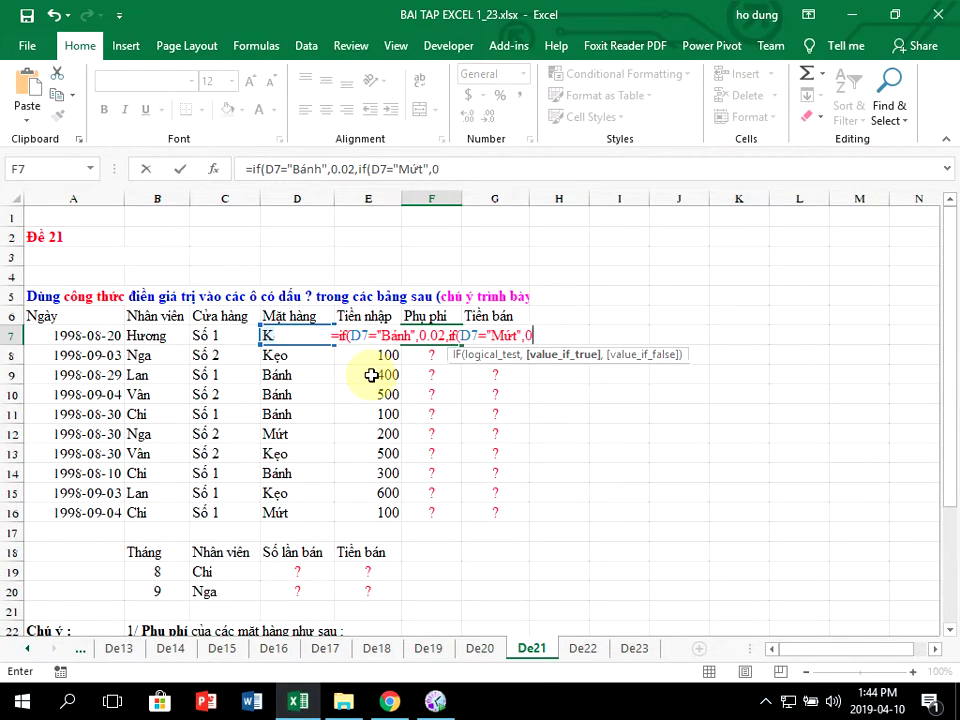
type(".01,")
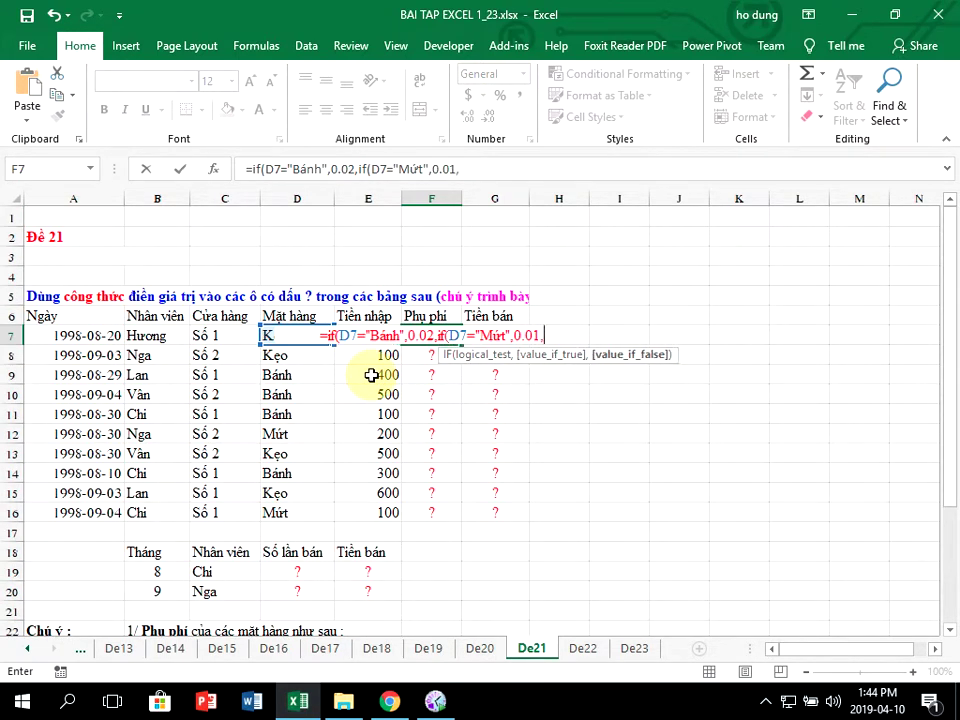
scroll(374, 433, "down", 2)
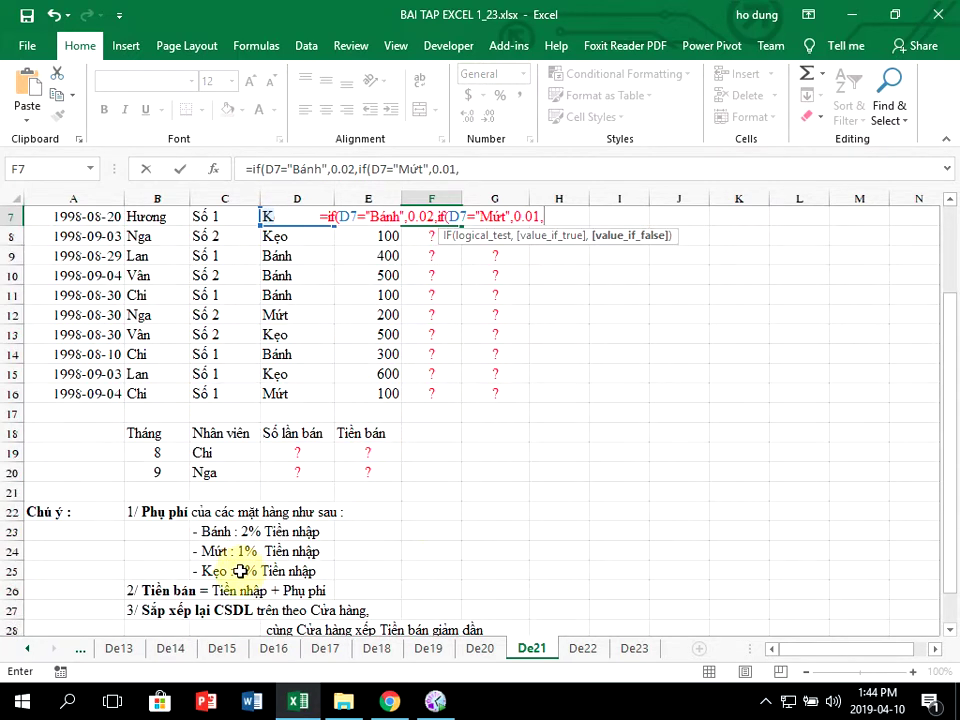
scroll(505, 478, "up", 2)
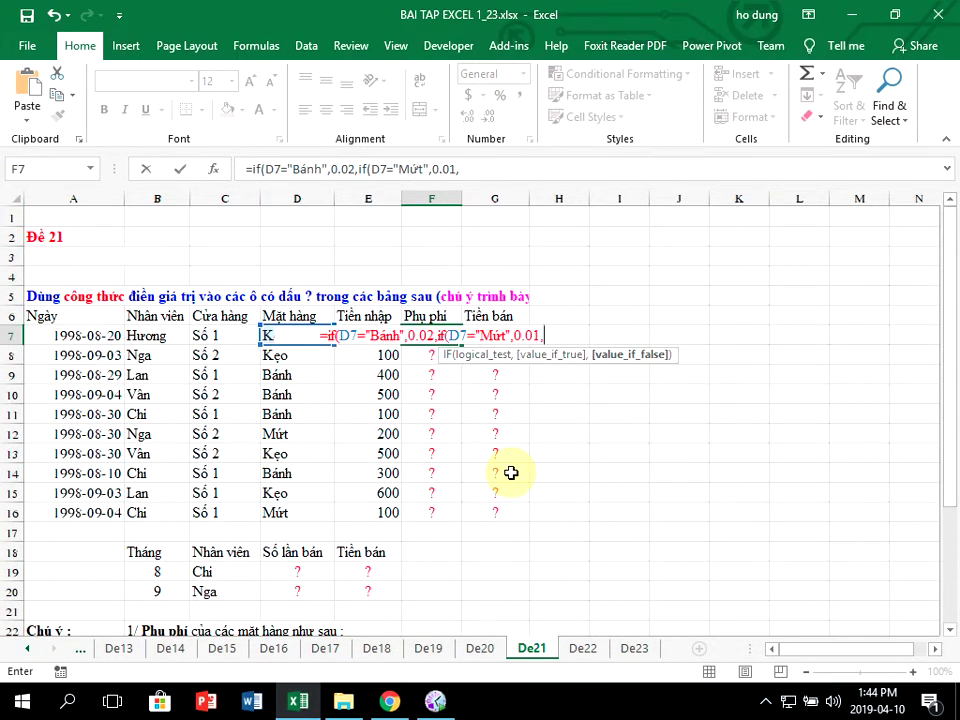
type("0.03")
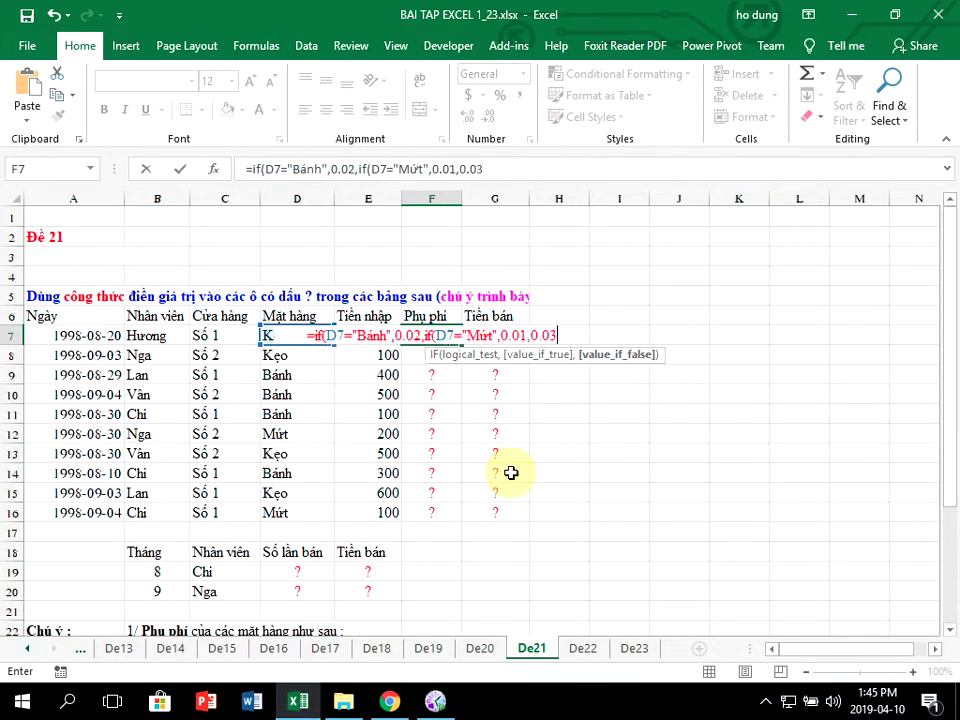
type("))")
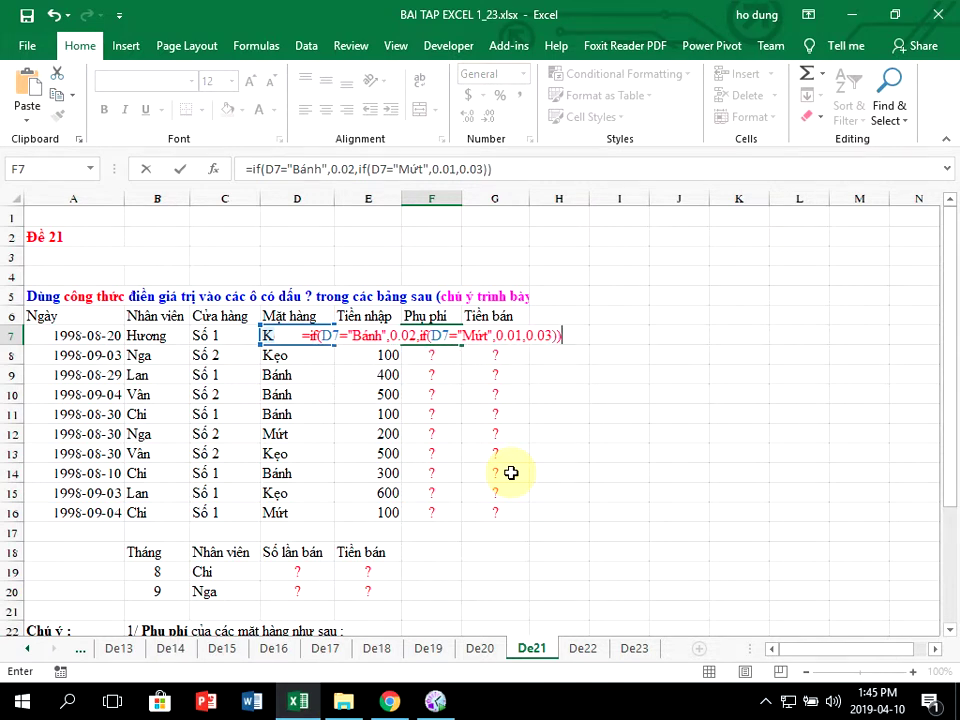
key("Return")
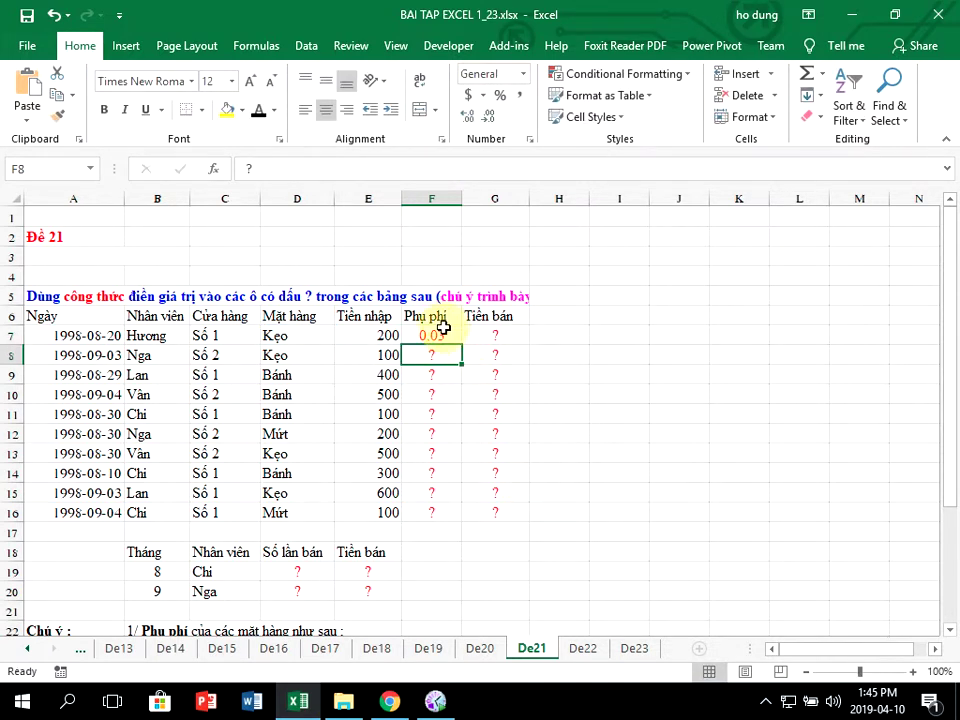
Step: Multiply F7's surcharge rate by the Tiền nhập value in E7
left_click(437, 334)
double_click(437, 334)
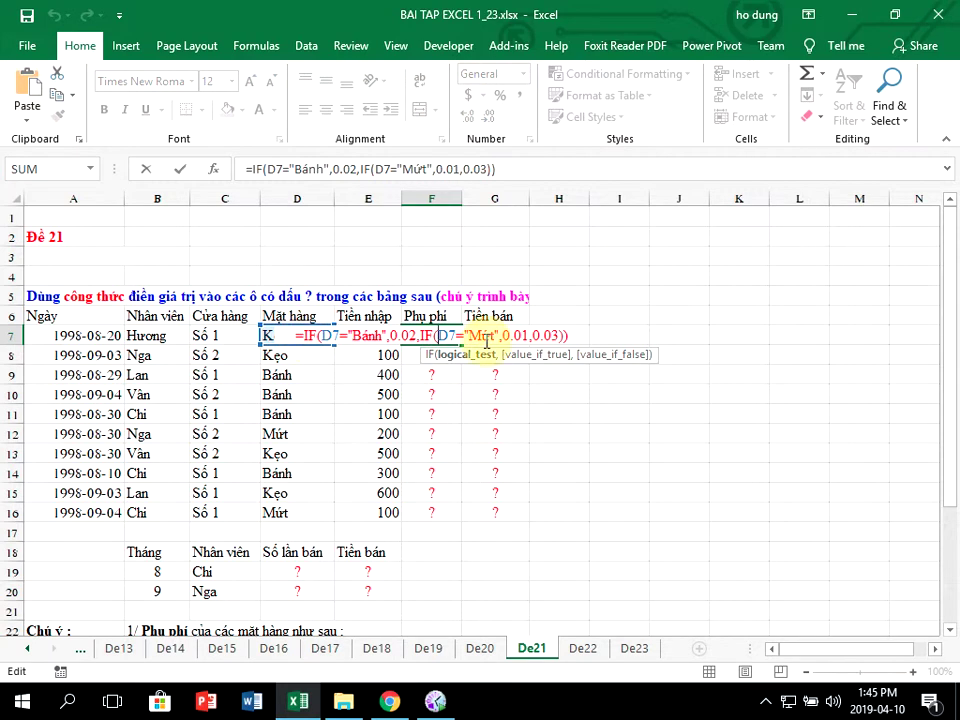
left_click(575, 338)
type("*")
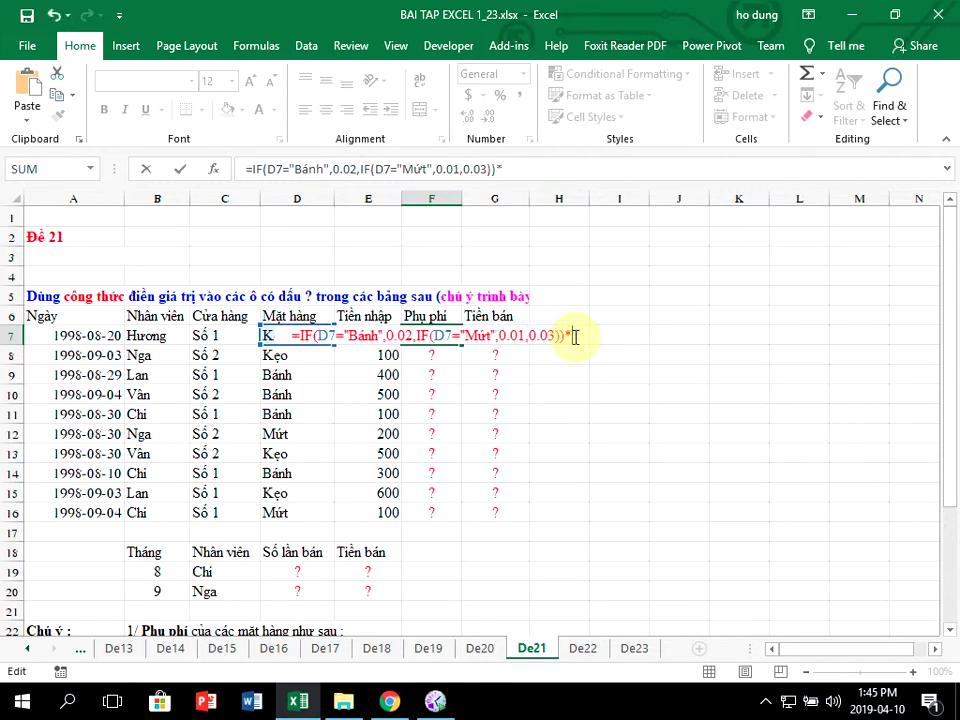
left_click(373, 357)
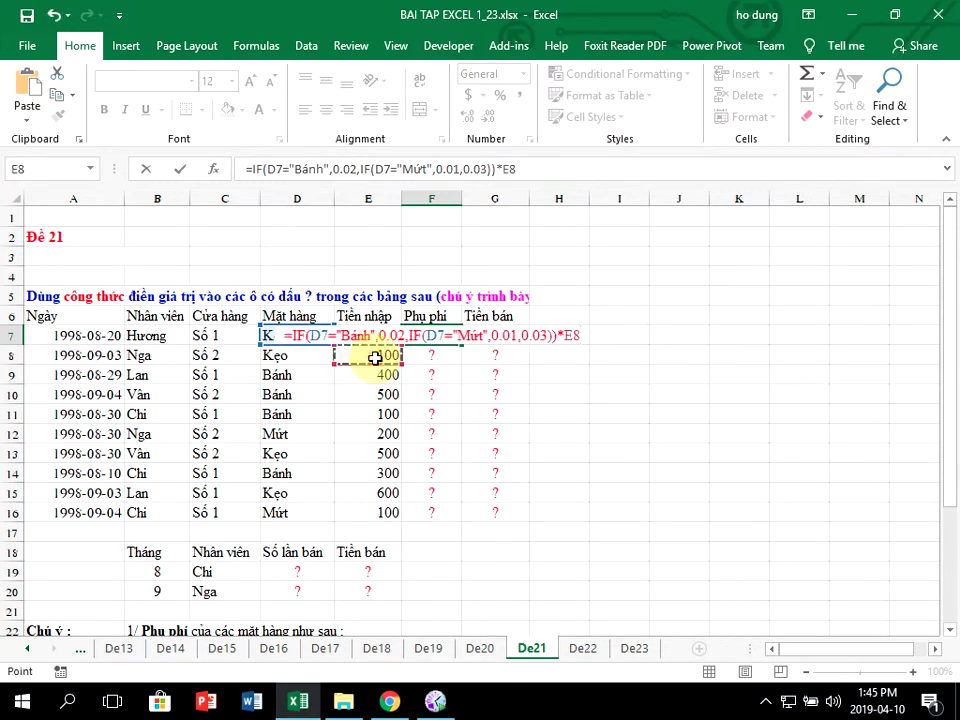
left_click(372, 338)
key("Return")
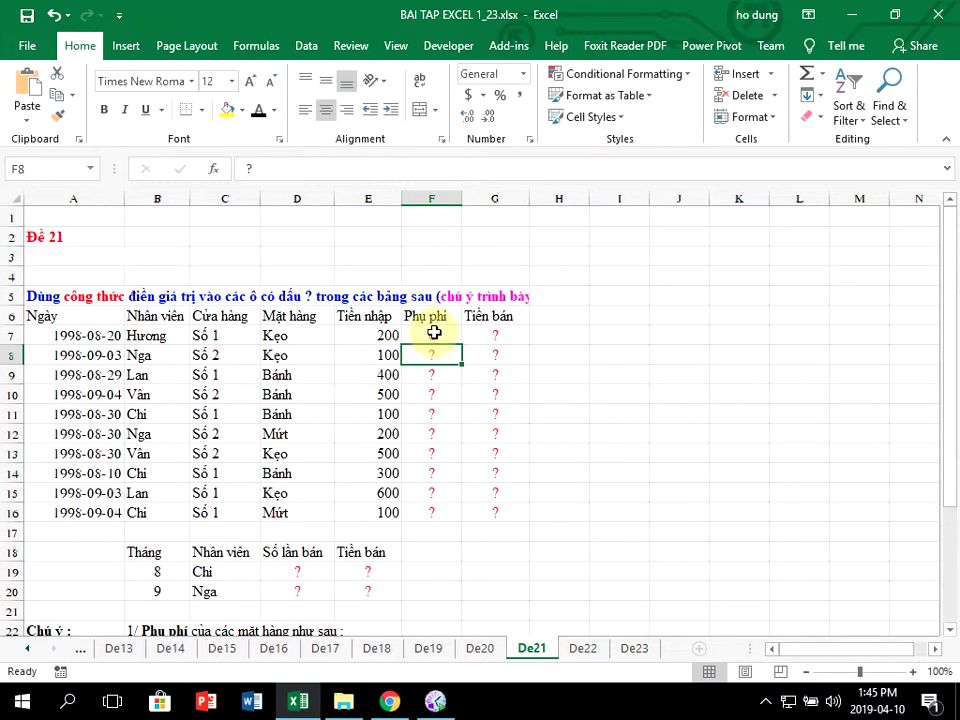
Step: Copy the F7 surcharge formula down to F16
left_click(434, 336)
left_click_drag(460, 345, 437, 517)
scroll(525, 420, "down", 3)
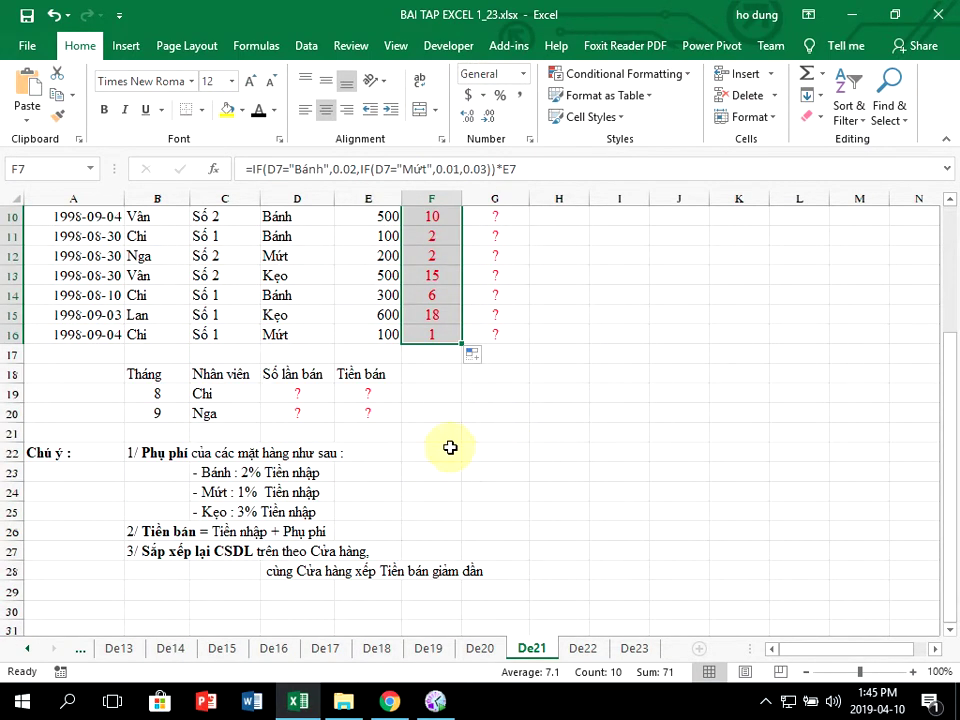
left_click(303, 531)
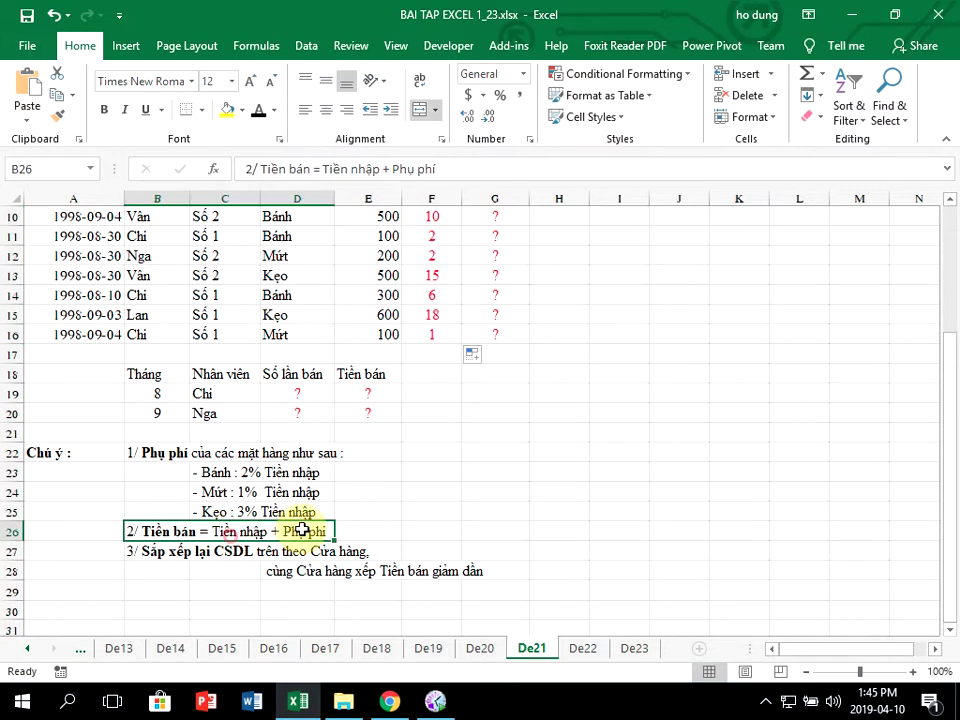
Step: Enter =E7+F7 in G7 and fill it down to G16
scroll(460, 430, "up", 3)
left_click(500, 334)
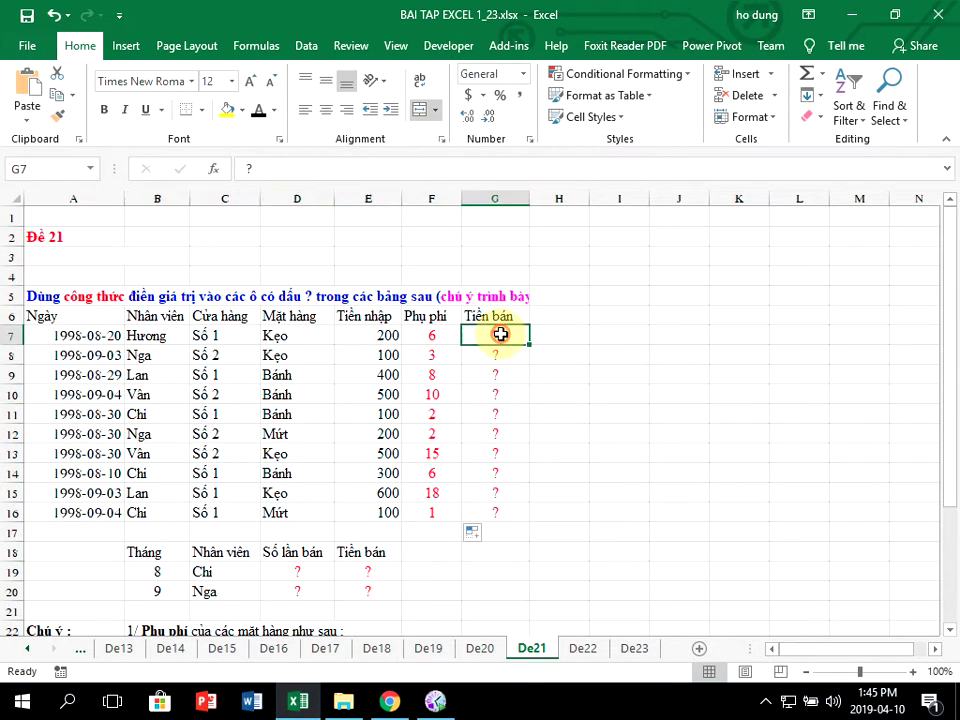
type("=")
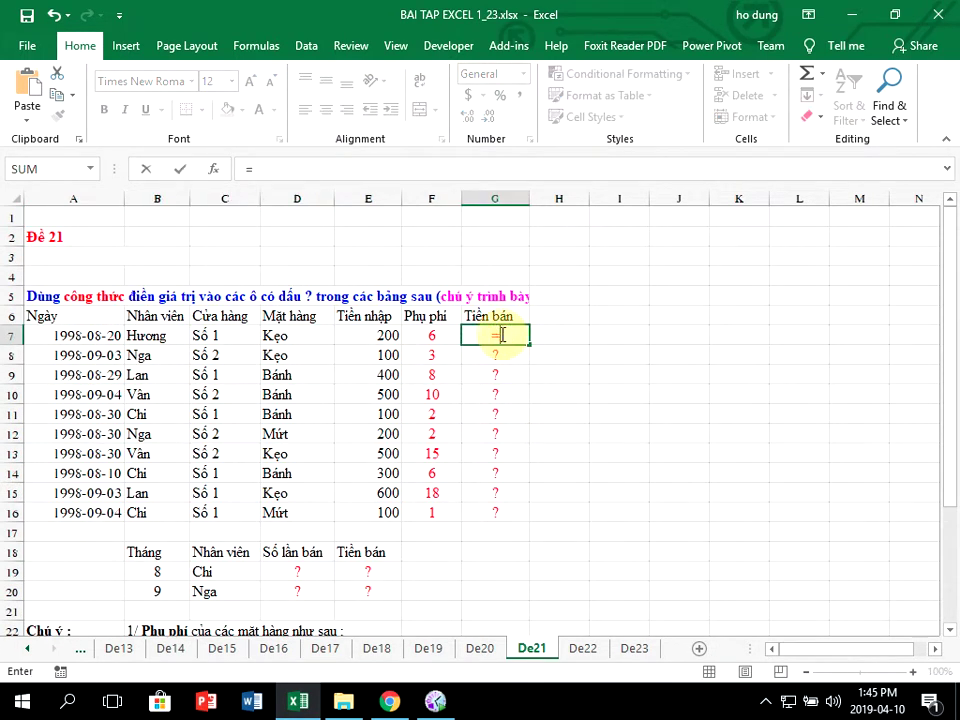
left_click(368, 336)
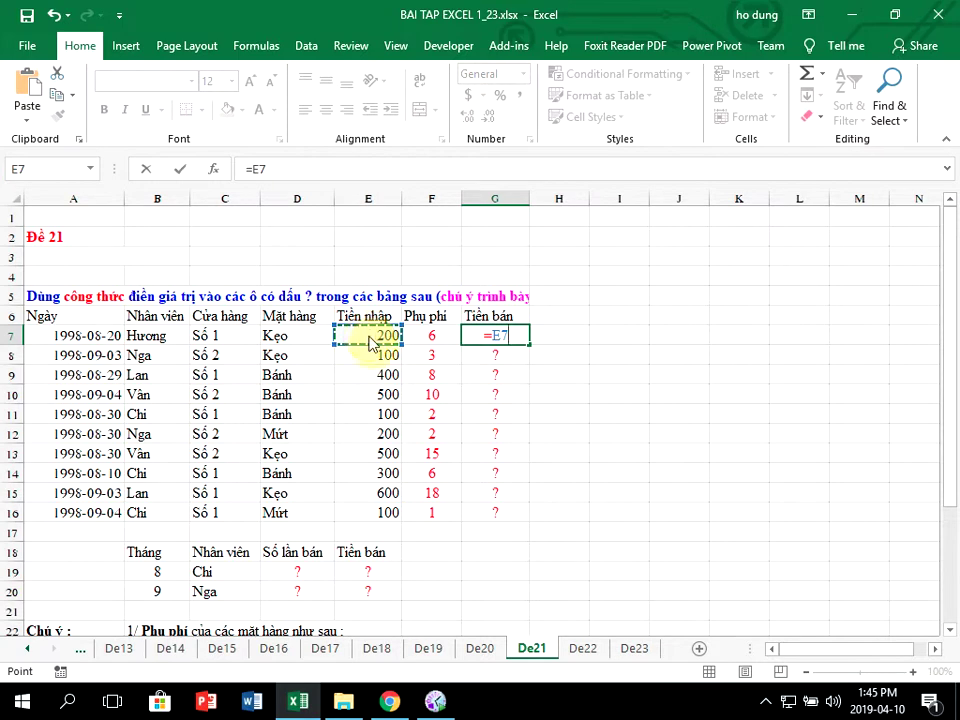
type("+")
left_click(428, 337)
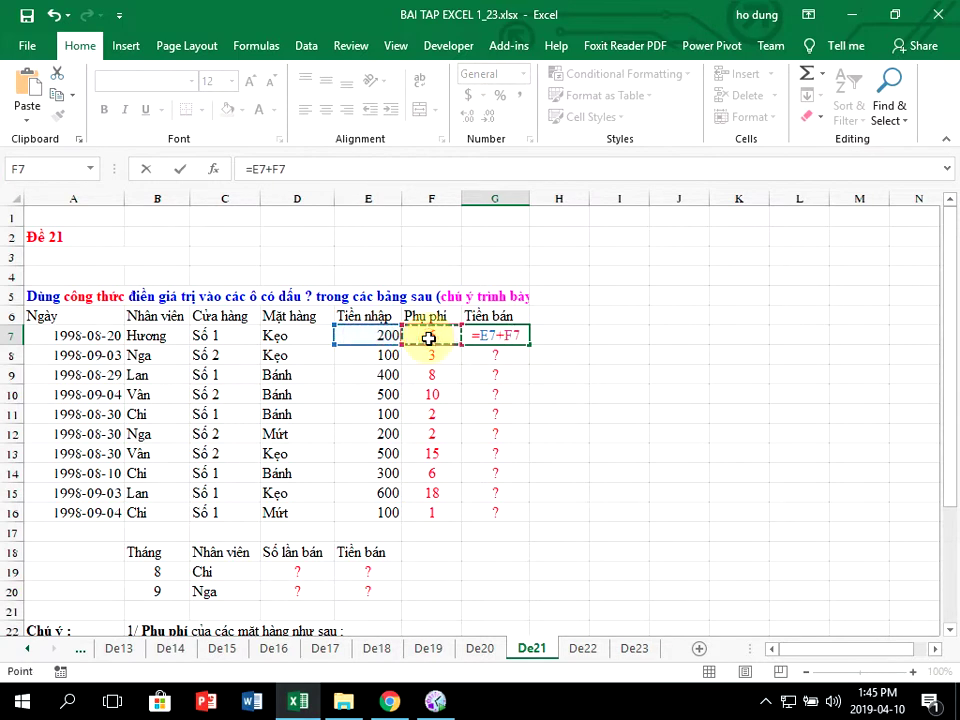
key("Return")
left_click(500, 336)
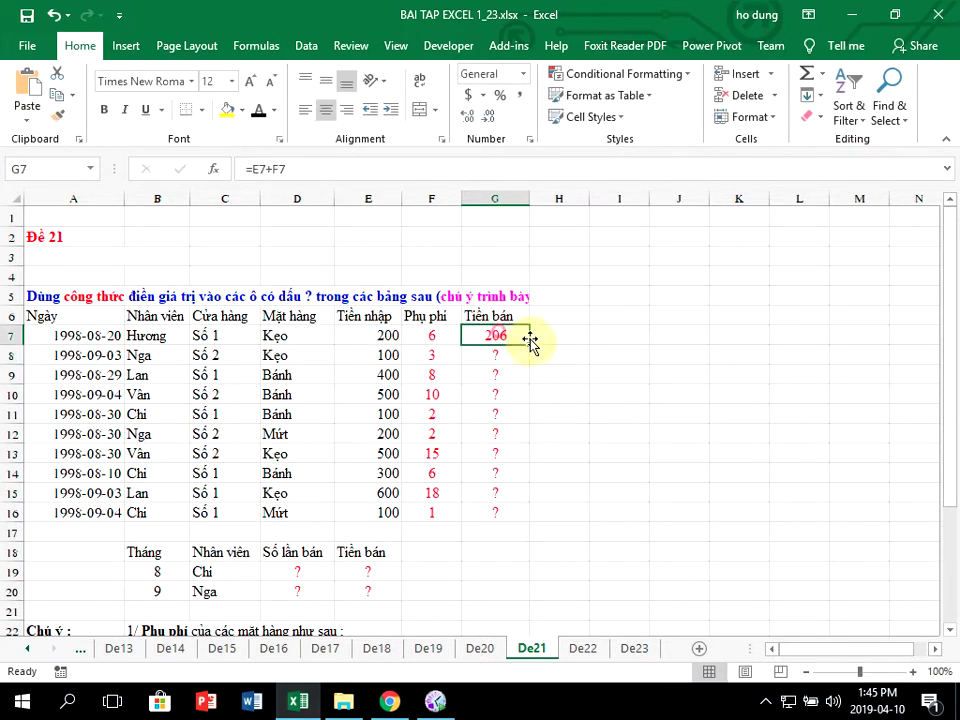
double_click(530, 343)
scroll(516, 330, "down", 2)
scroll(515, 328, "down", 2)
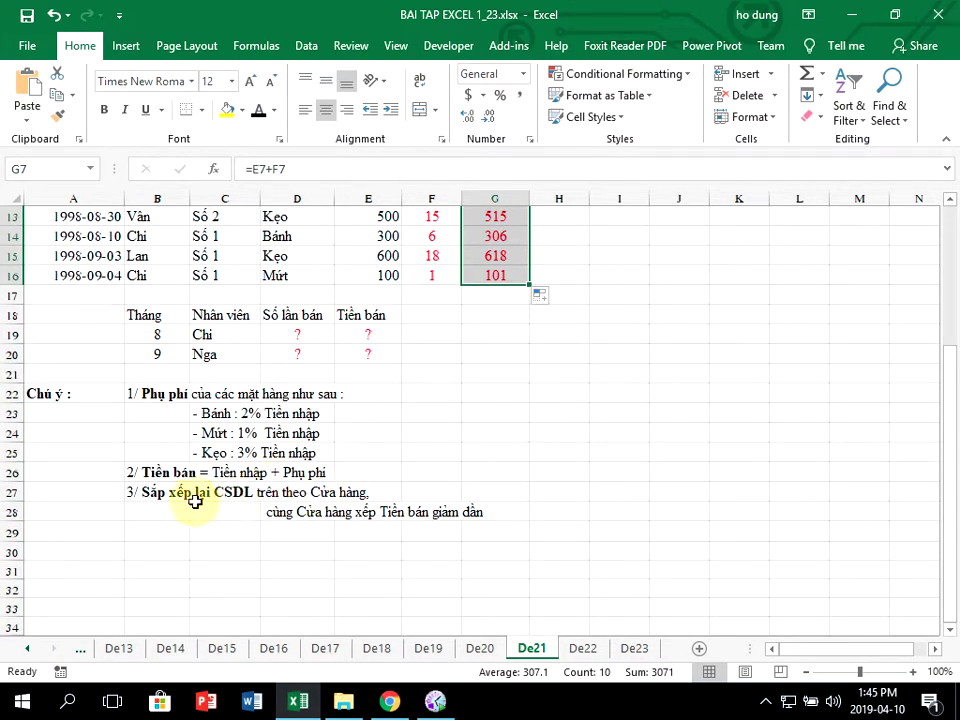
Step: Start D19's formula as =countifs($B$7:$B$16, with the employee range absolute
left_click_drag(288, 336, 362, 353)
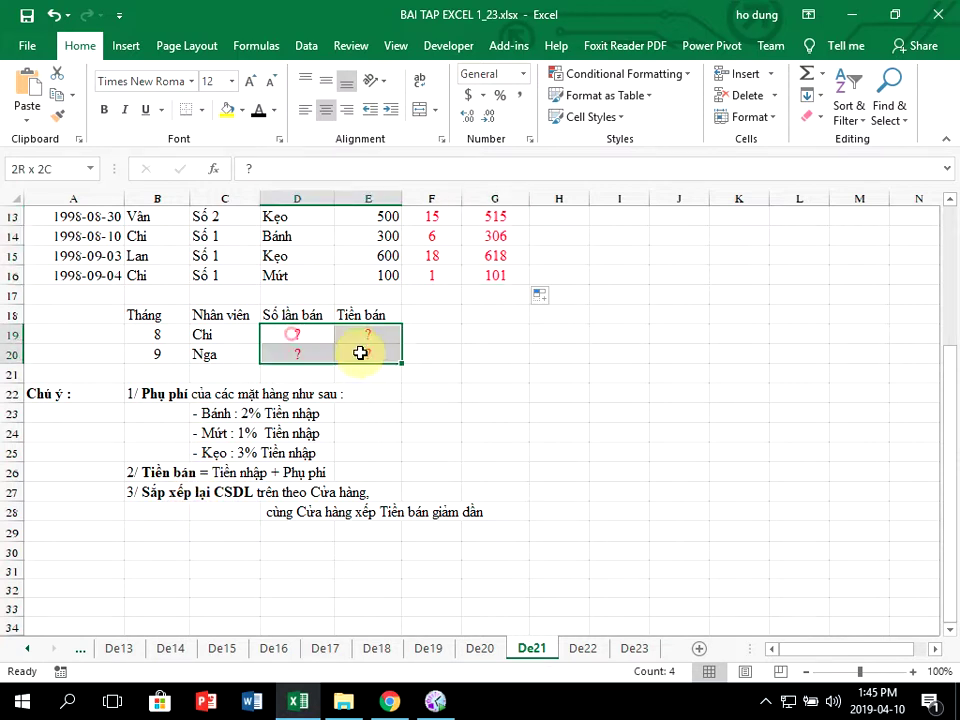
left_click(311, 331)
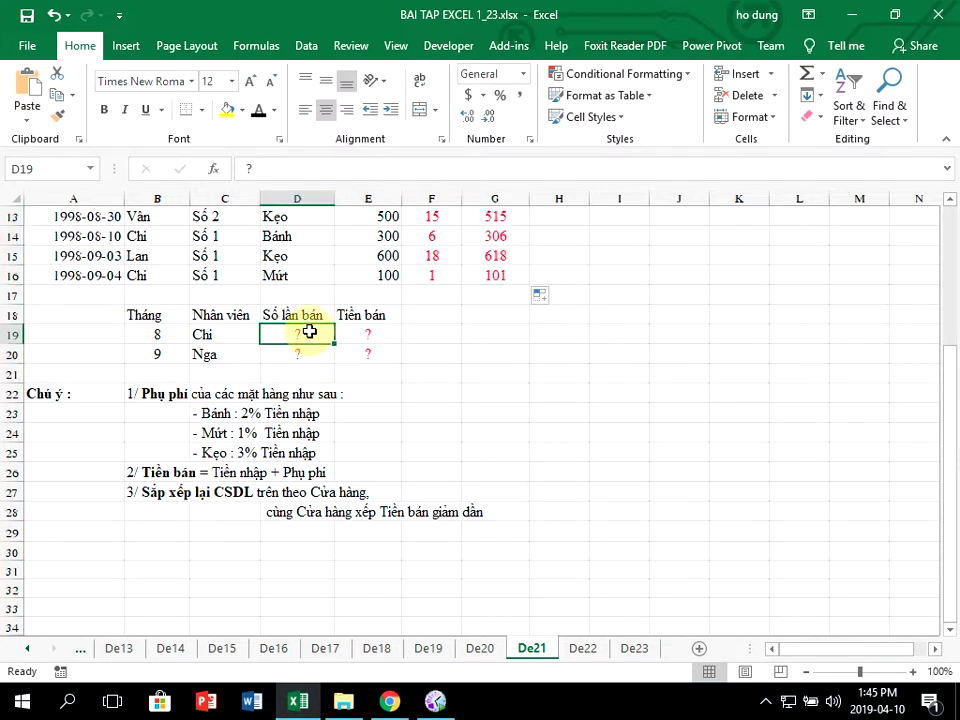
type("=")
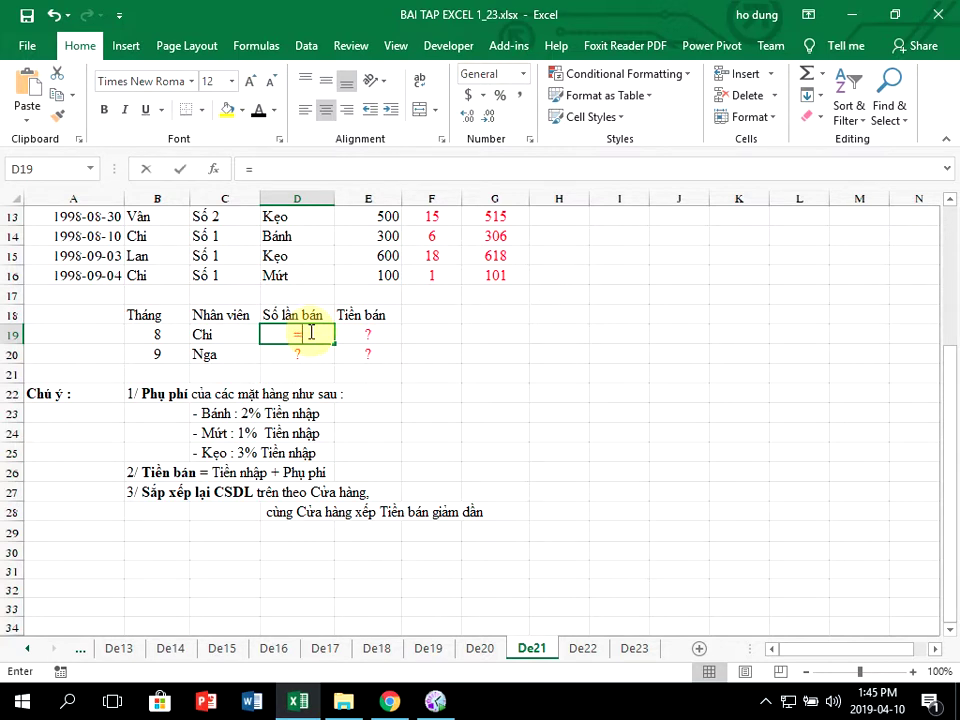
type("count")
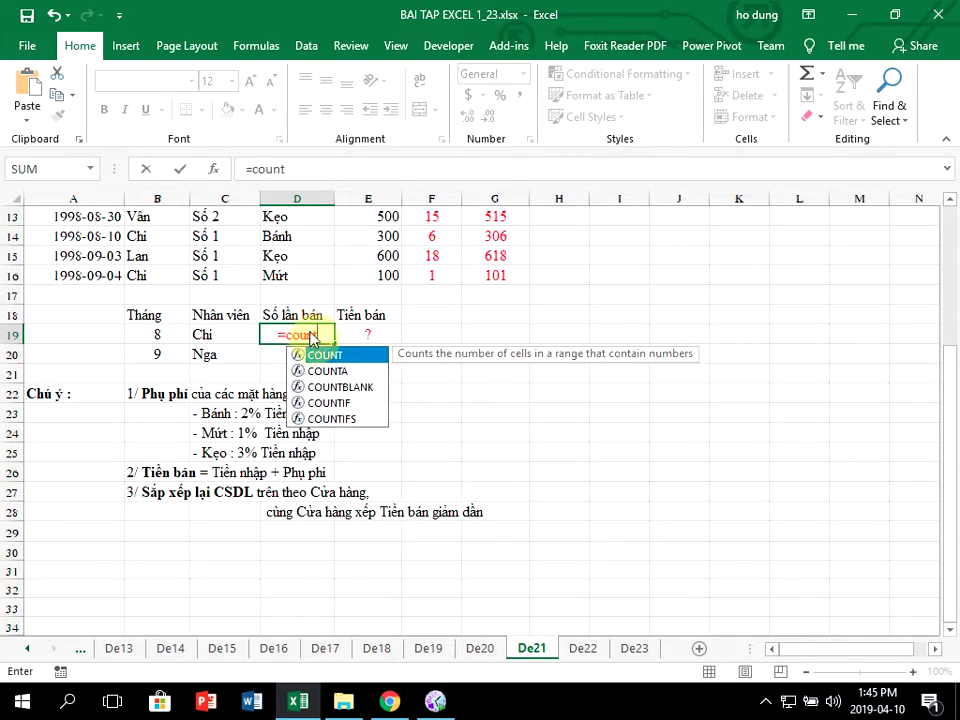
type("ifs")
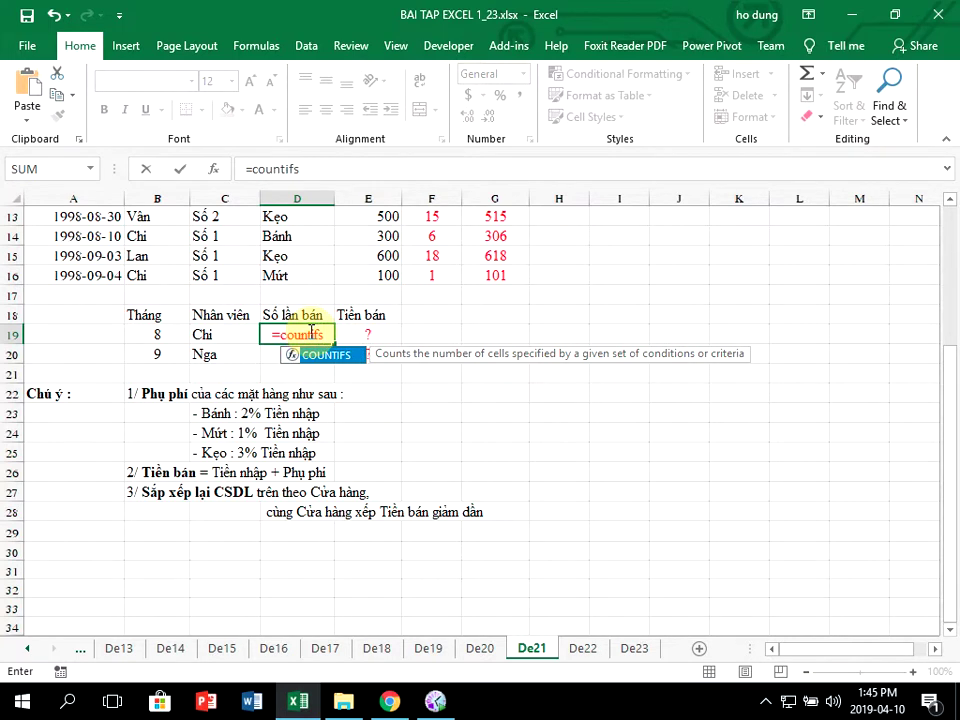
type("(")
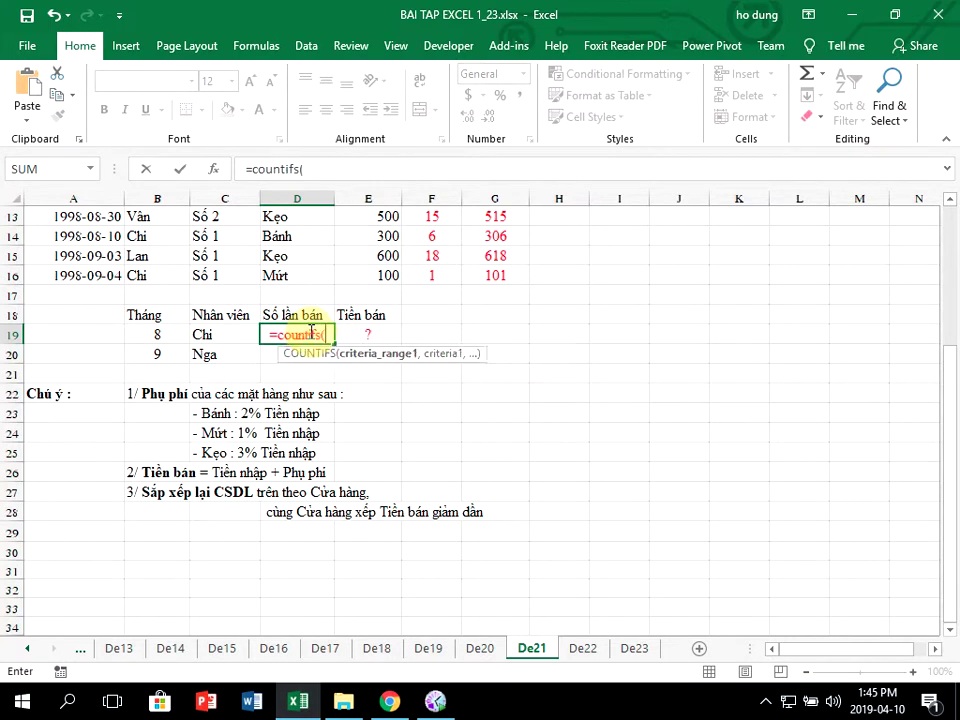
scroll(240, 326, "up", 1)
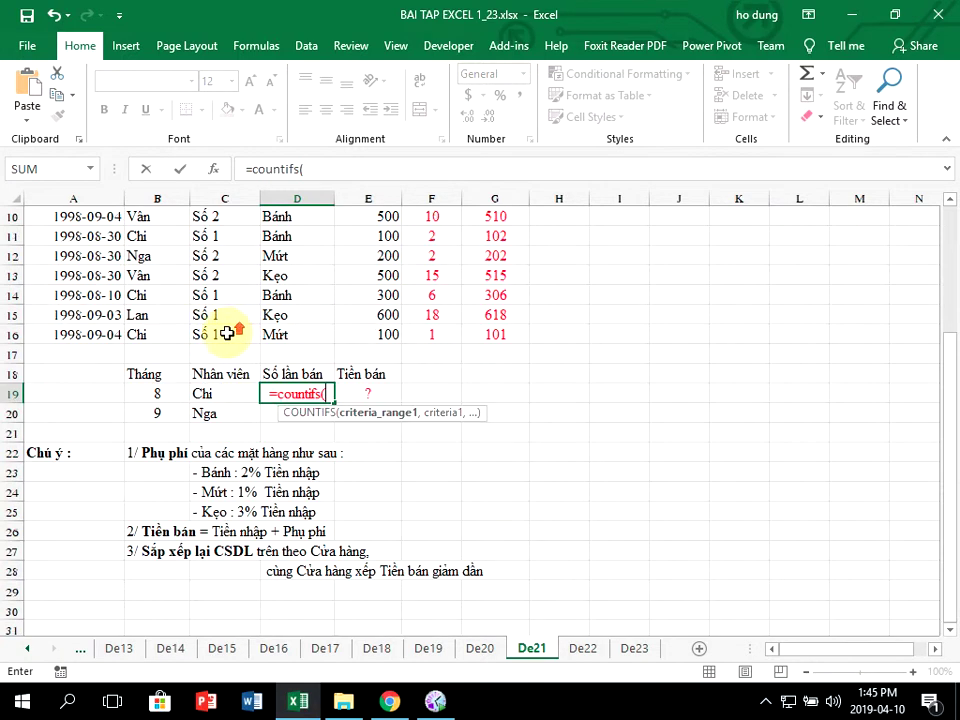
scroll(243, 323, "up", 1)
scroll(243, 323, "up", 1)
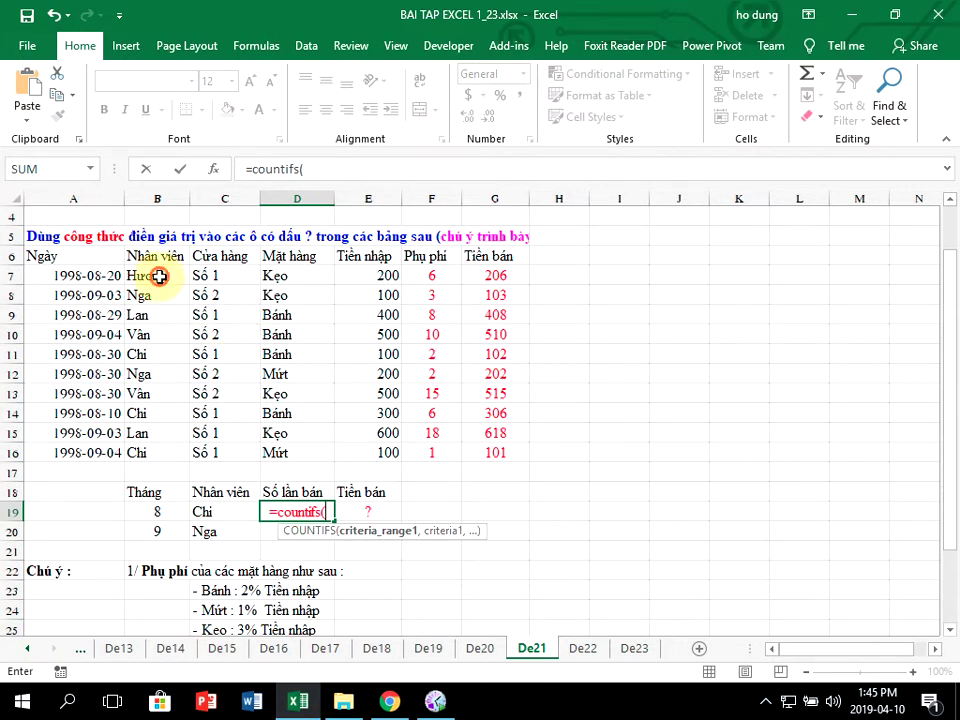
left_click_drag(150, 278, 133, 452)
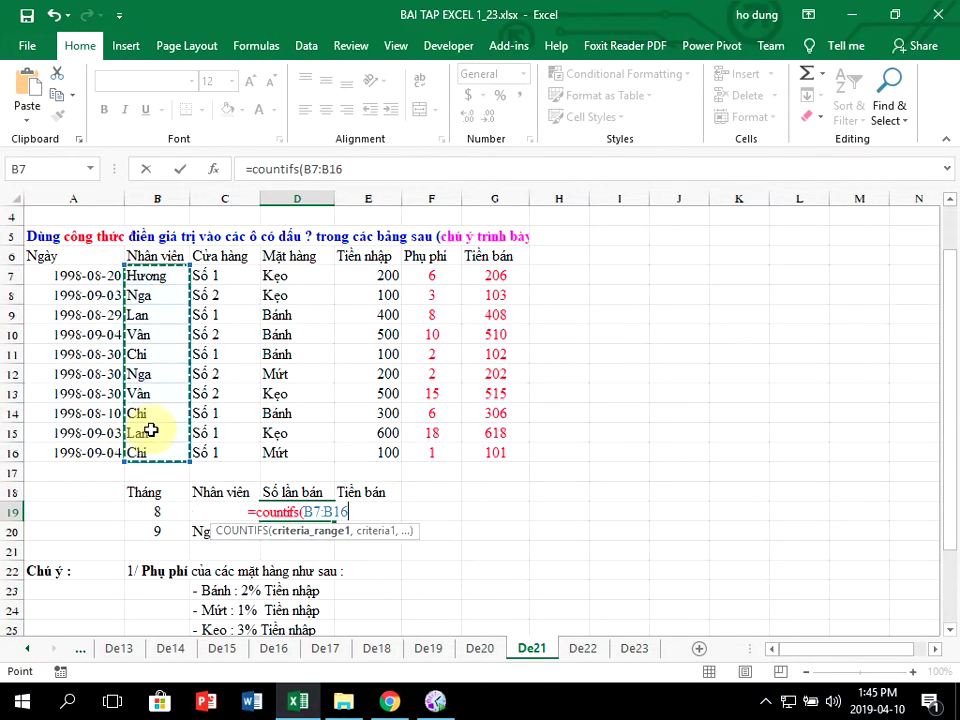
key("F4")
type("$B$16,")
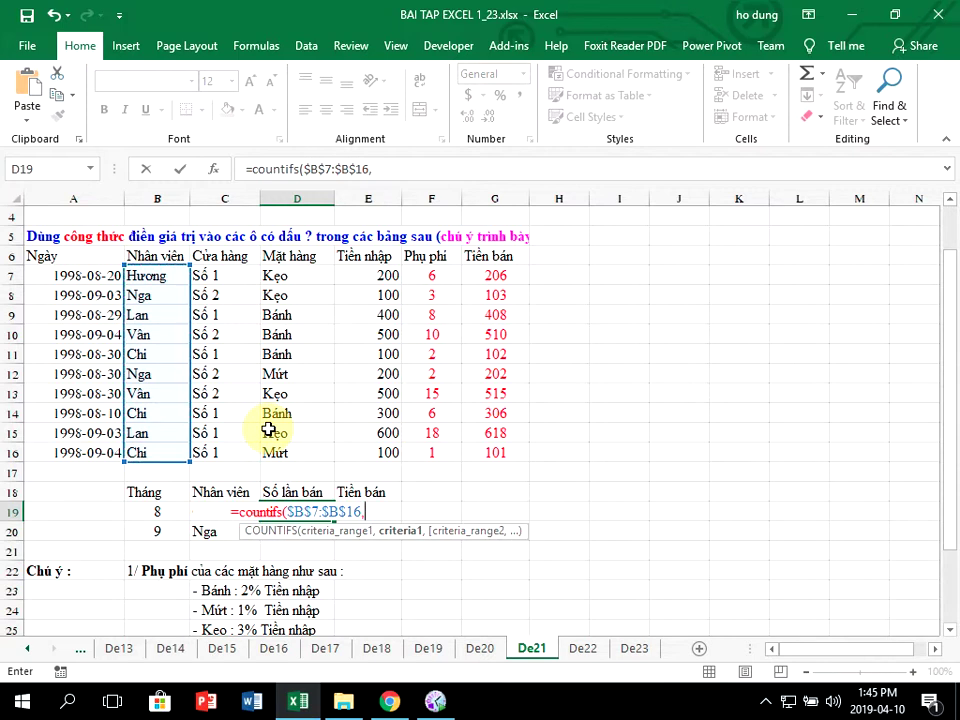
Step: Add C19 as the name criterion and A7:A16 as the next range
left_click(201, 534)
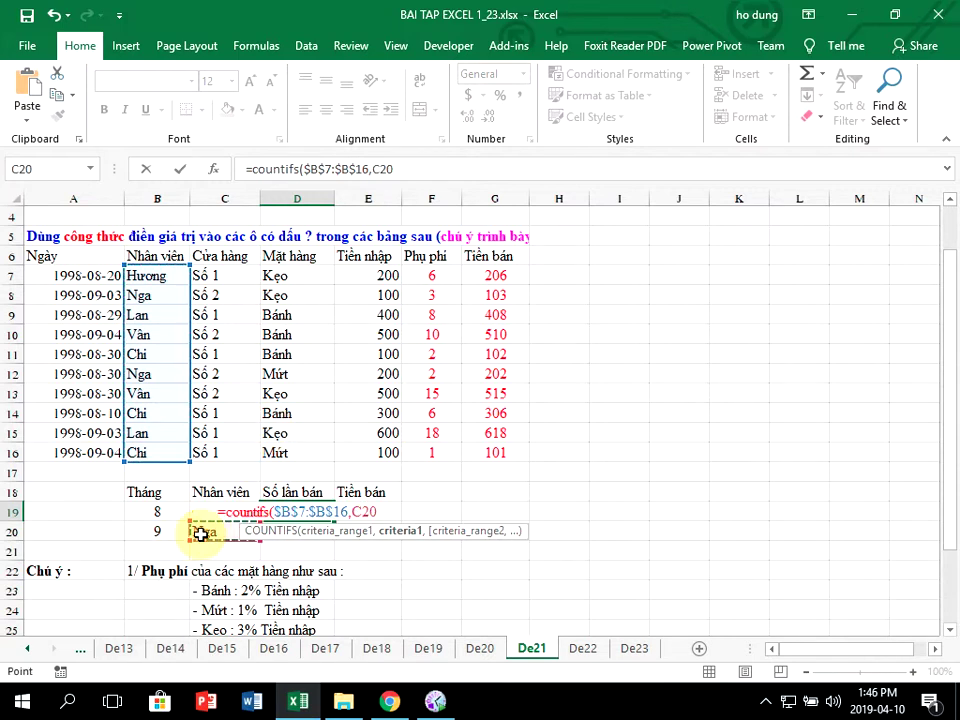
key("Up")
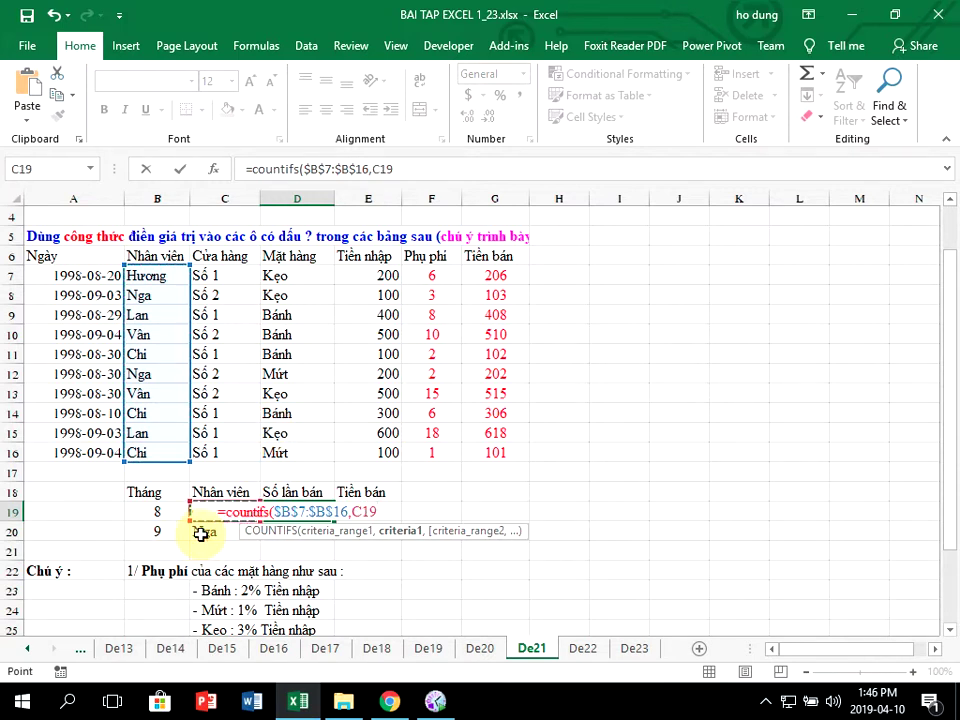
type(",")
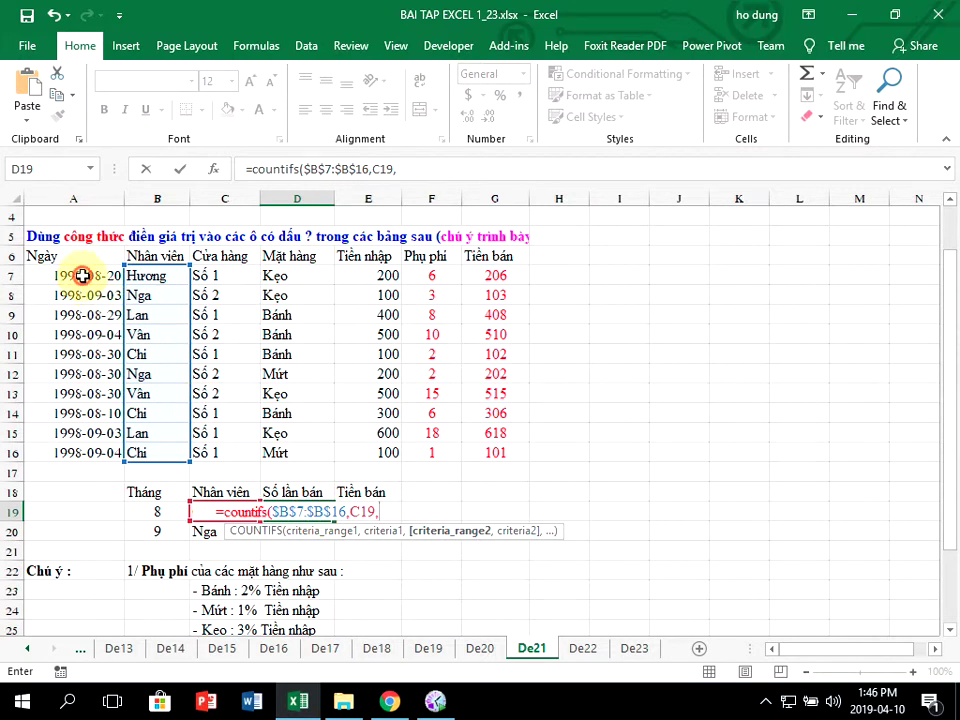
left_click_drag(79, 275, 83, 451)
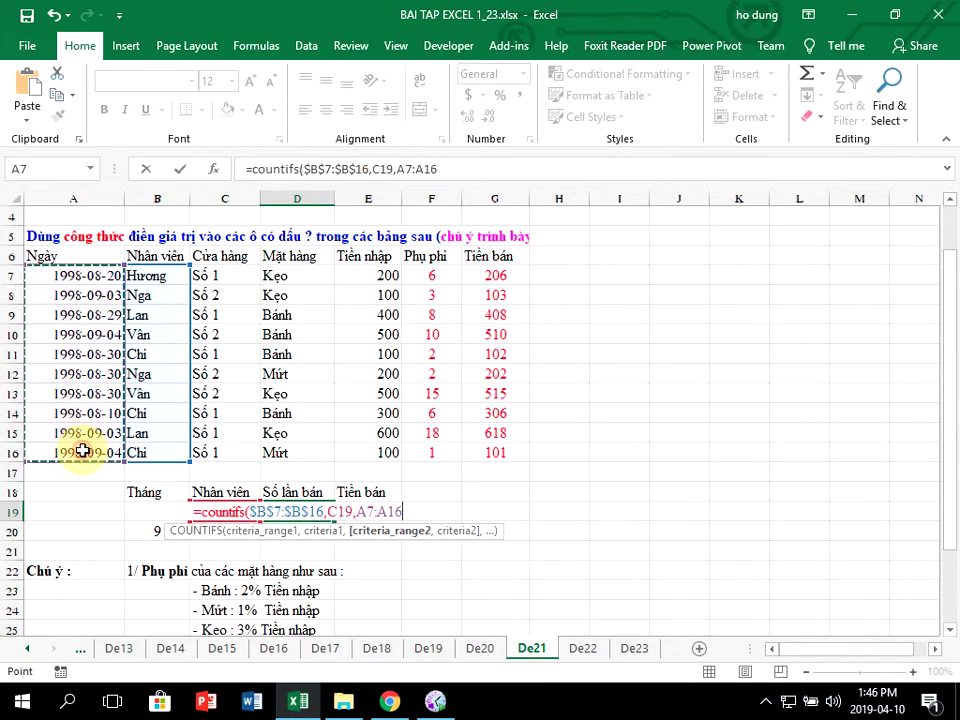
Step: Make the date range absolute and add the condition ">=1998-8-1"
key("F4")
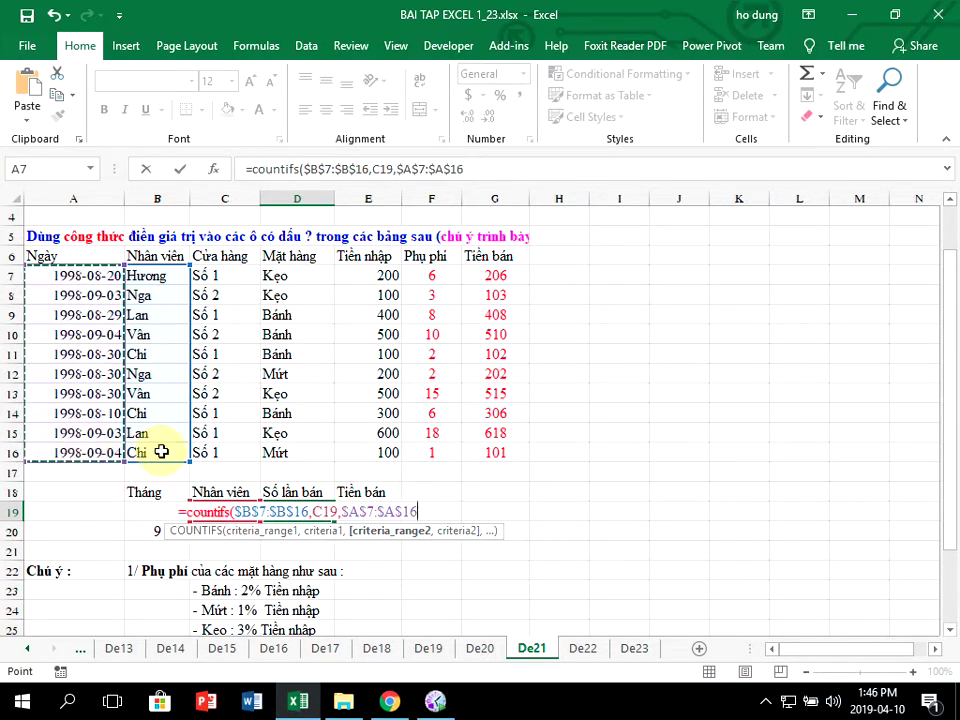
type(",")
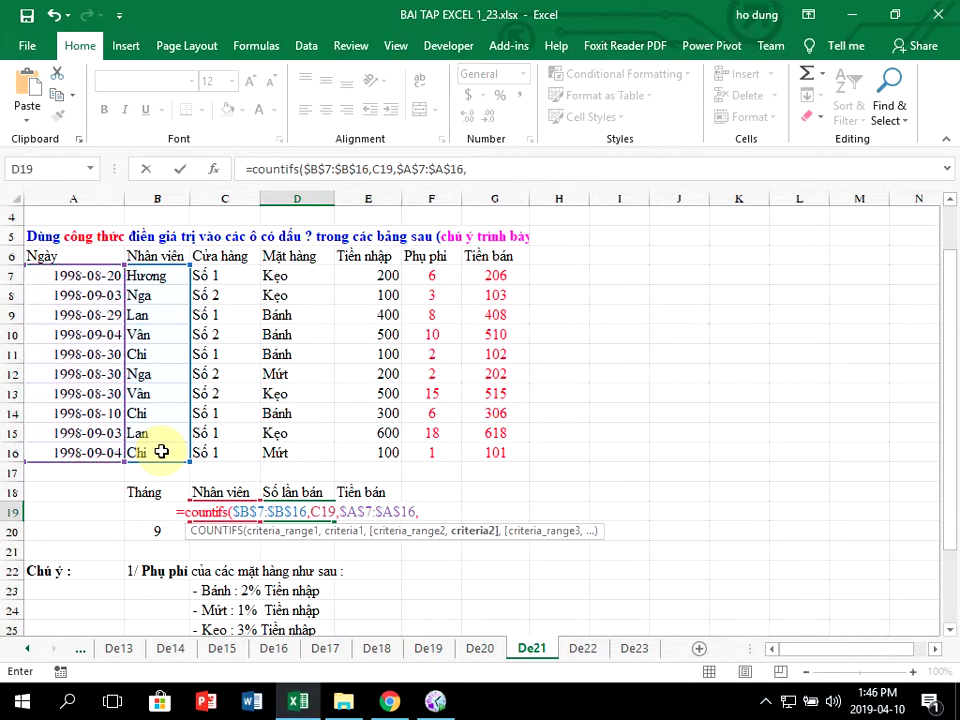
type("\"")
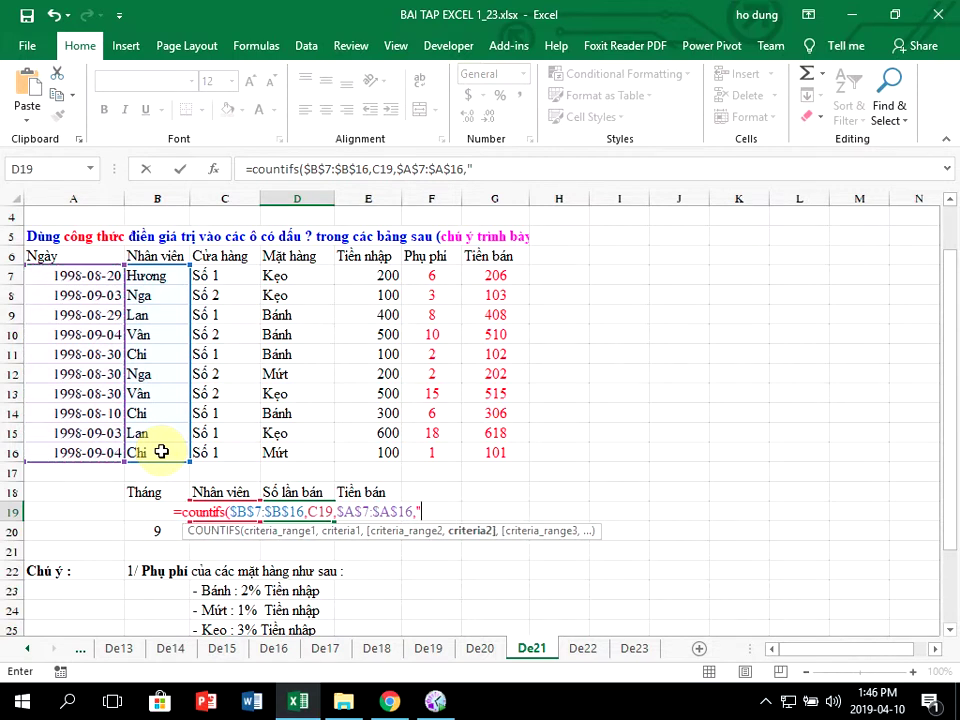
type(">=")
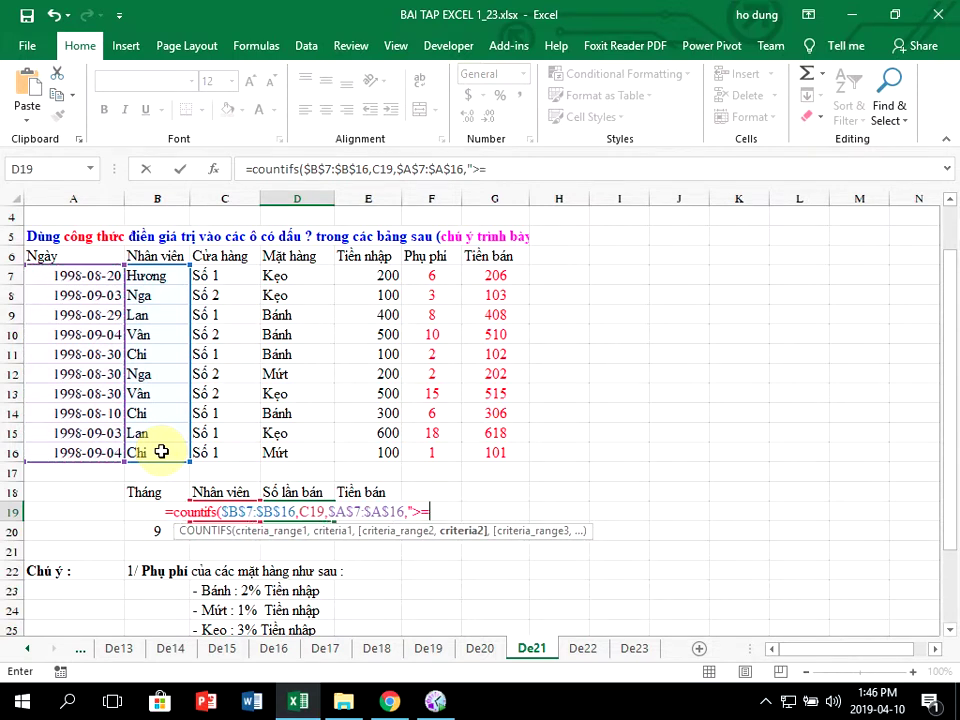
type("1")
type("998-")
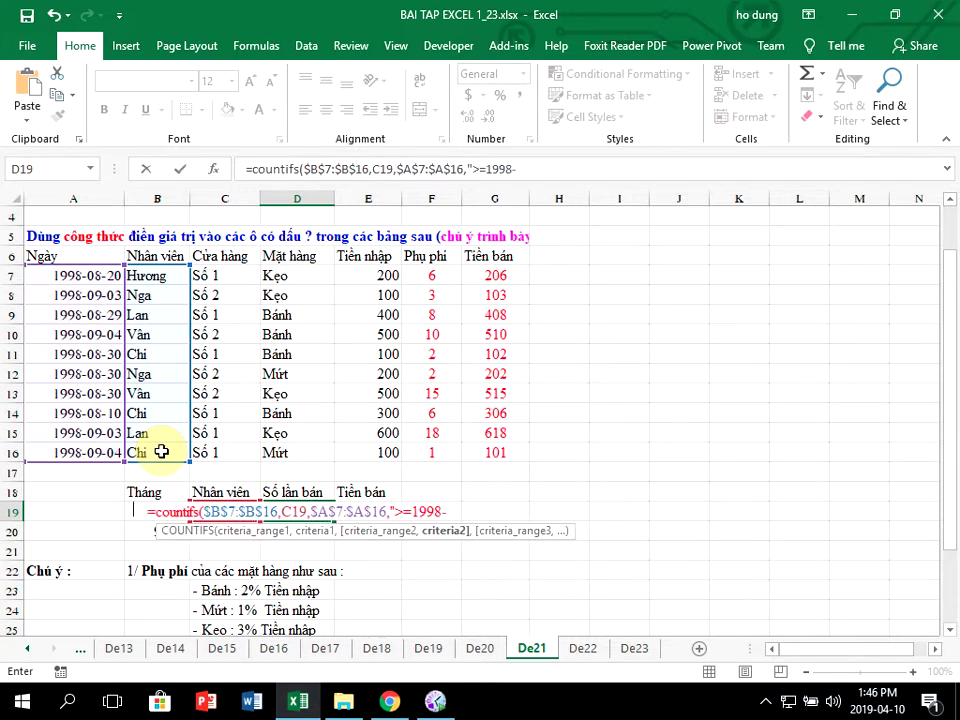
type("1-1")
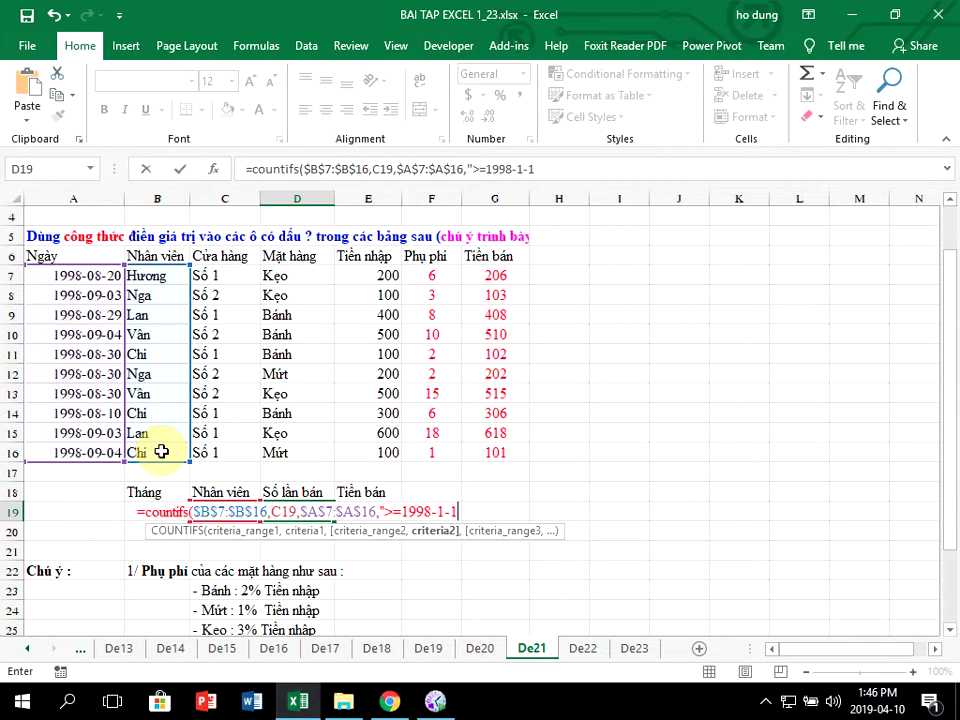
key("BackSpace")
key("BackSpace")
key("BackSpace")
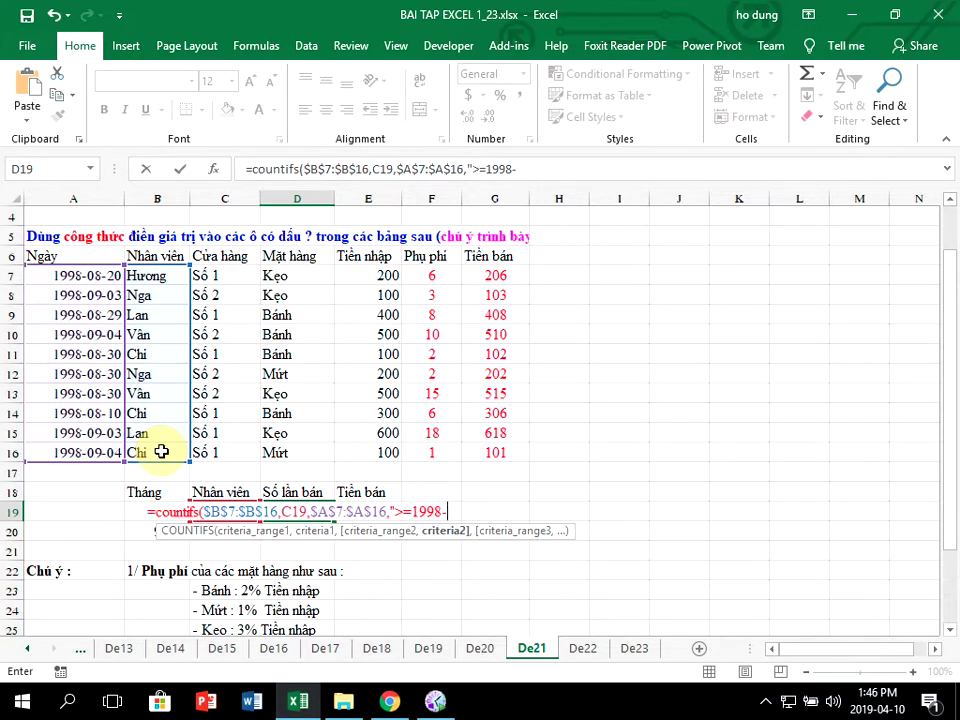
type("8-1")
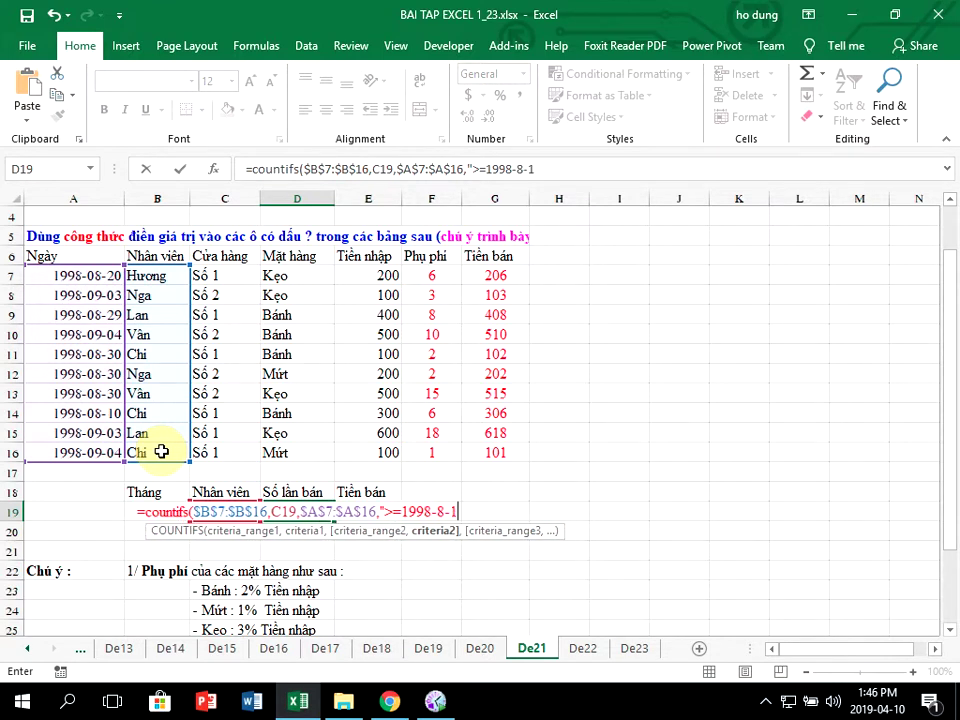
type("\",")
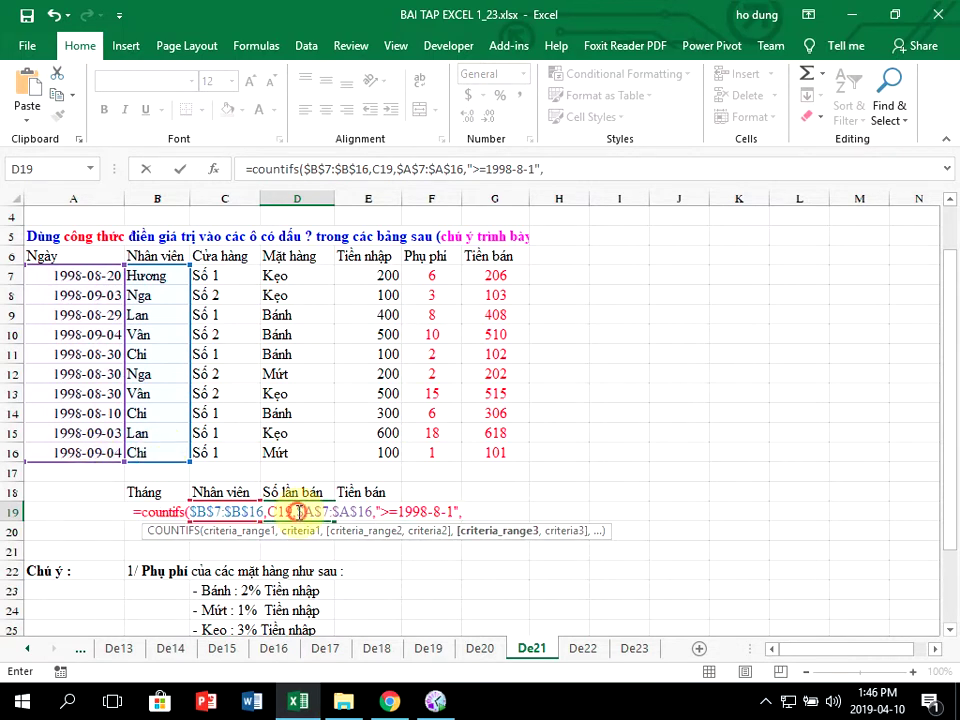
Step: Duplicate the date range-condition pair with 1998-8-31 and commit the COUNTIFS
left_click_drag(297, 511, 468, 515)
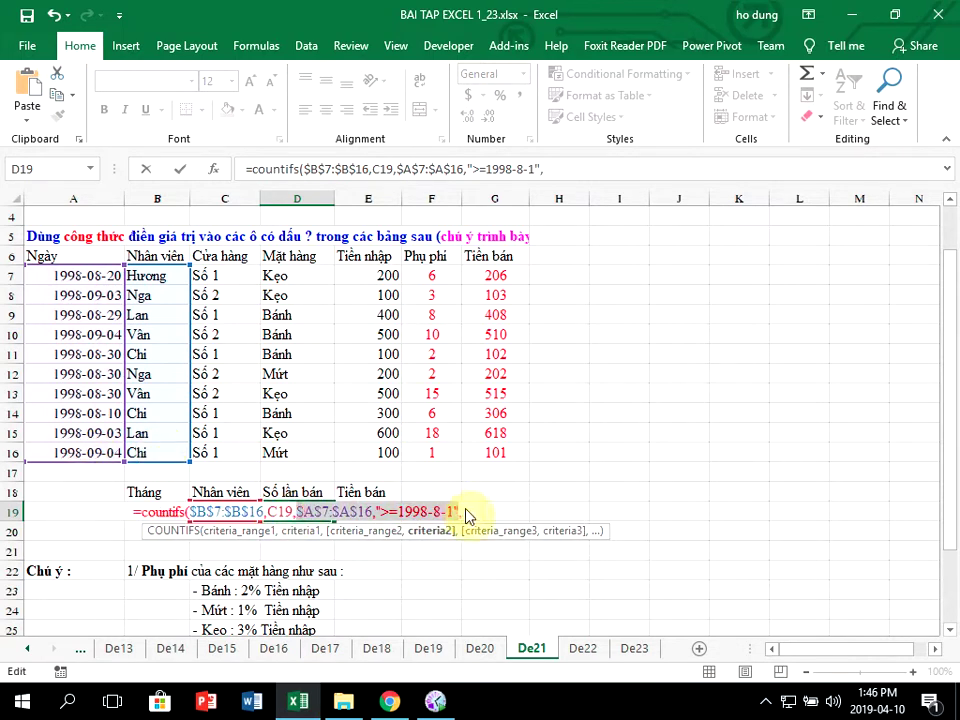
key("ctrl+c")
left_click(470, 511)
key("ctrl+v")
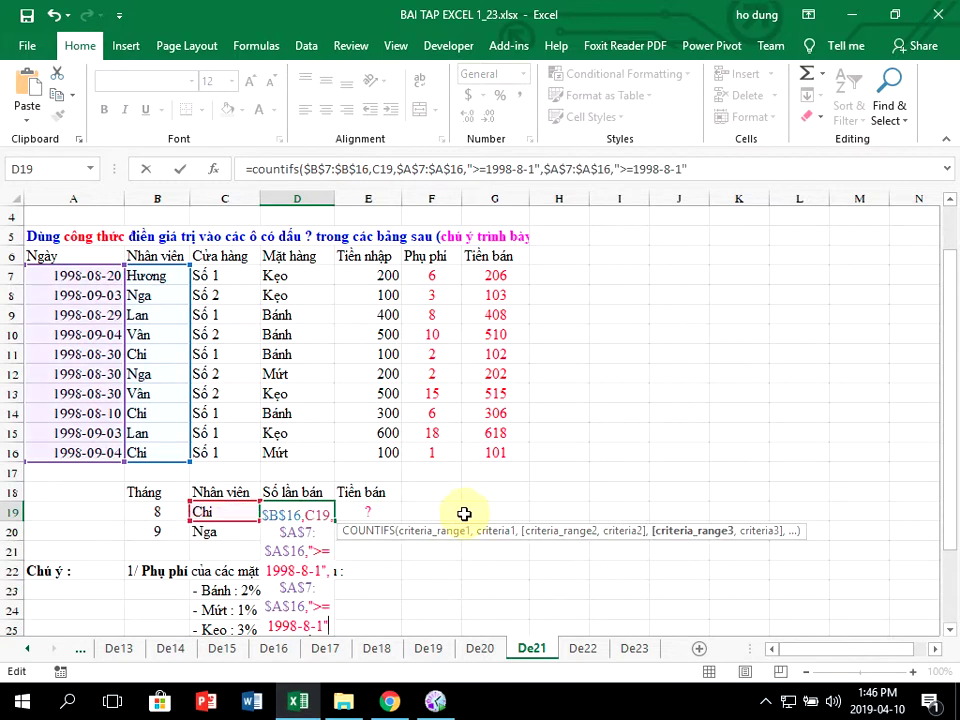
scroll(424, 456, "down", 1)
scroll(424, 456, "down", 2)
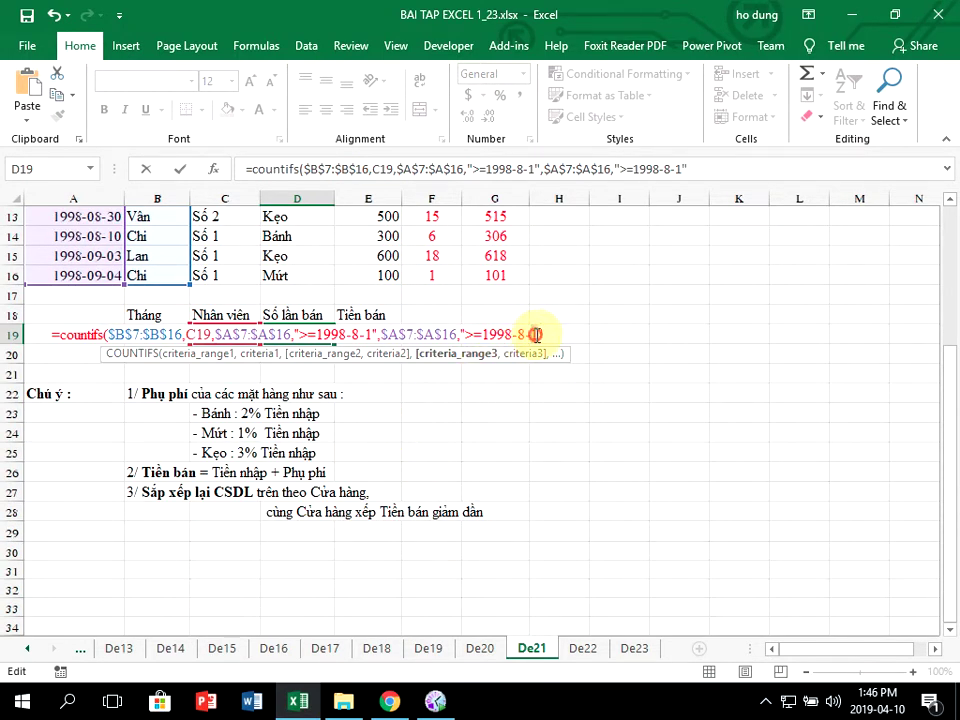
left_click(536, 335)
type("31\"")
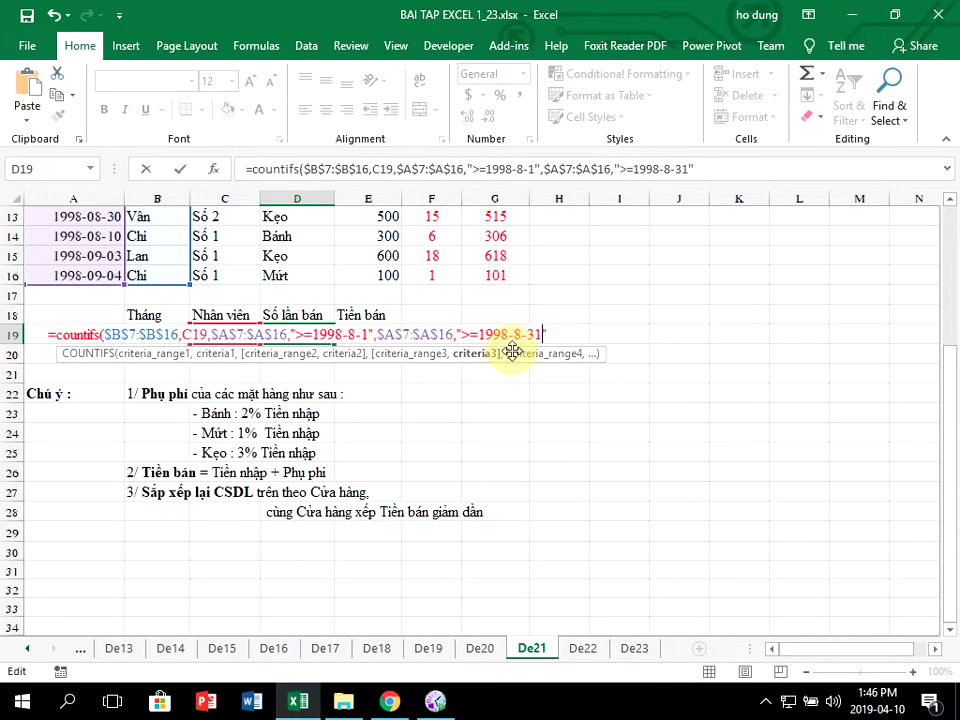
type(")")
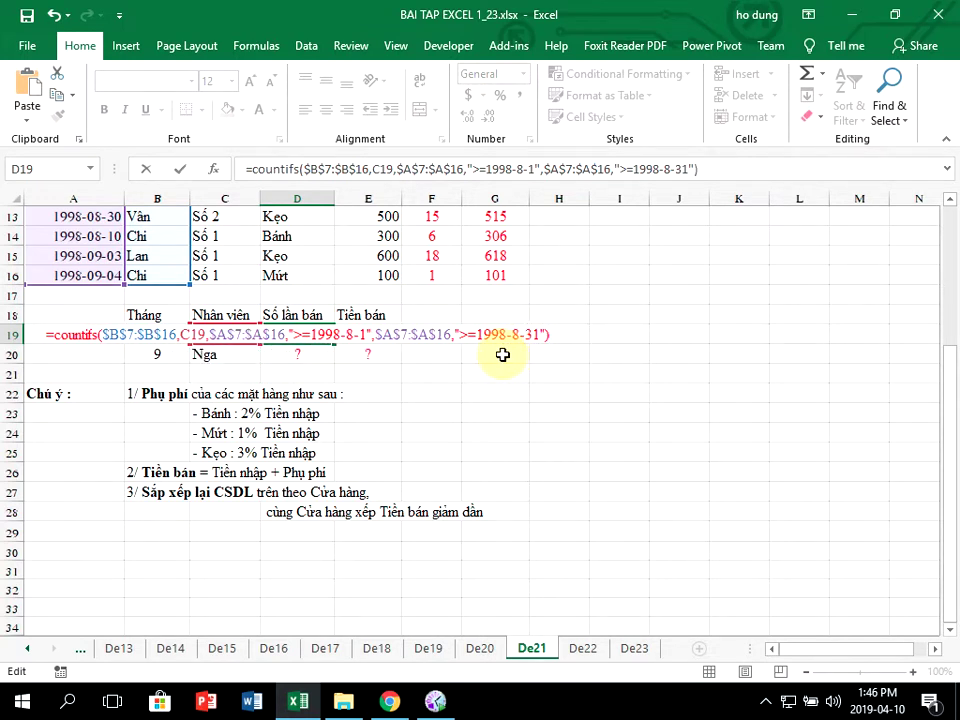
key("Return")
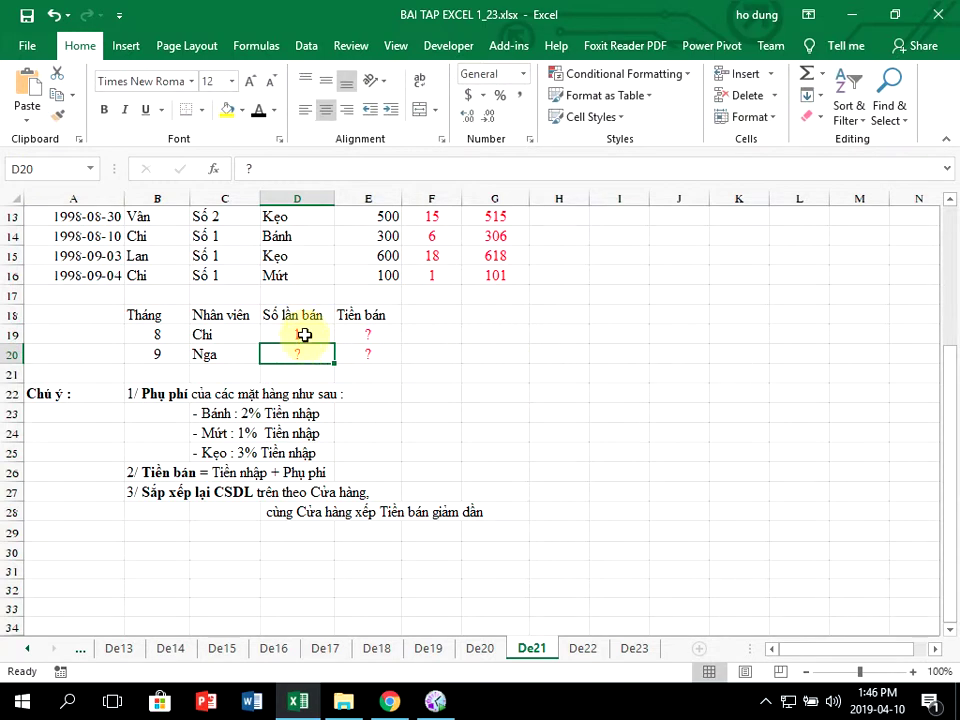
Step: Copy the count formula into D20 and change both dates from month 8 to 9
left_click(304, 335)
left_click_drag(334, 344, 308, 362)
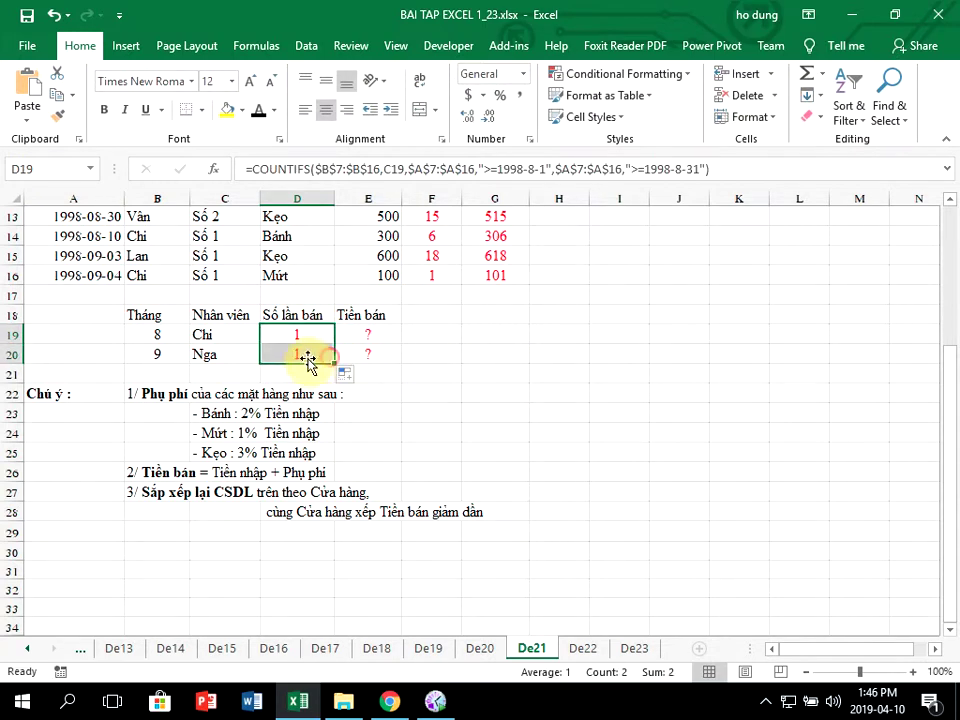
double_click(306, 356)
left_click(364, 354)
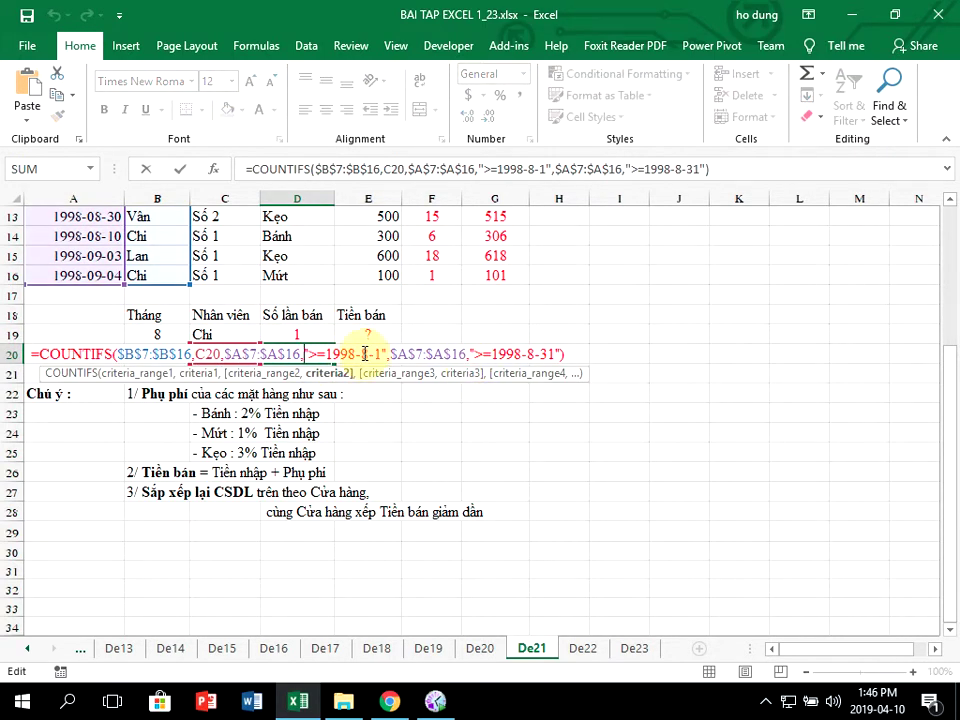
key("BackSpace")
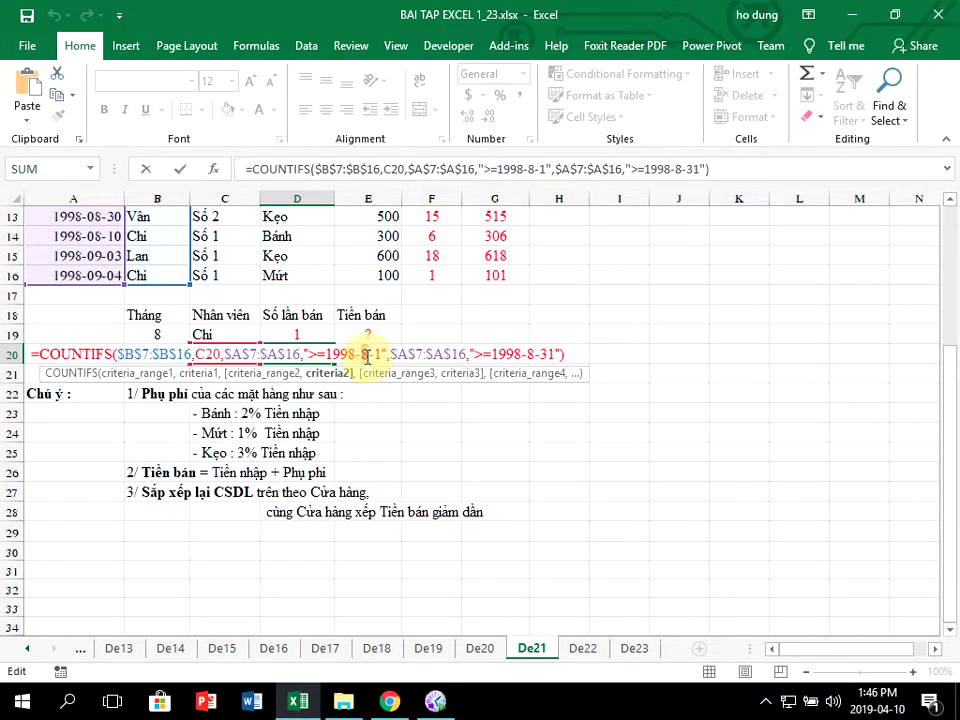
type("9")
left_click(534, 355)
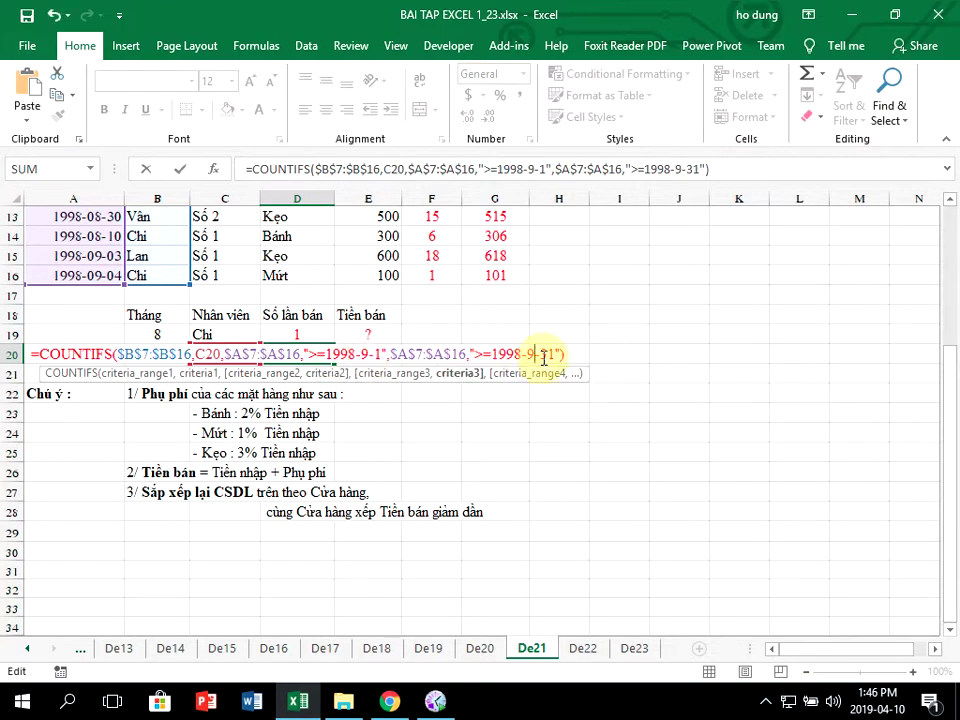
key("BackSpace")
type("9")
key("Return")
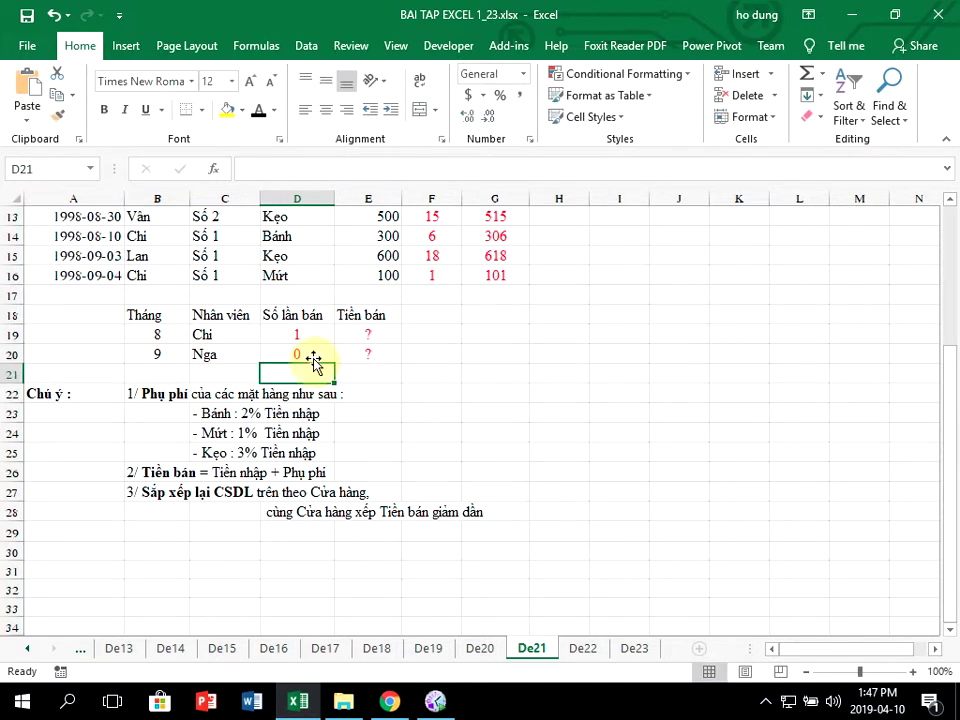
Step: Change D20's end-date condition from >= to <= for 1998-9-30, giving Nga 1
left_click(313, 355)
scroll(313, 355, "up", 1)
scroll(317, 355, "up", 1)
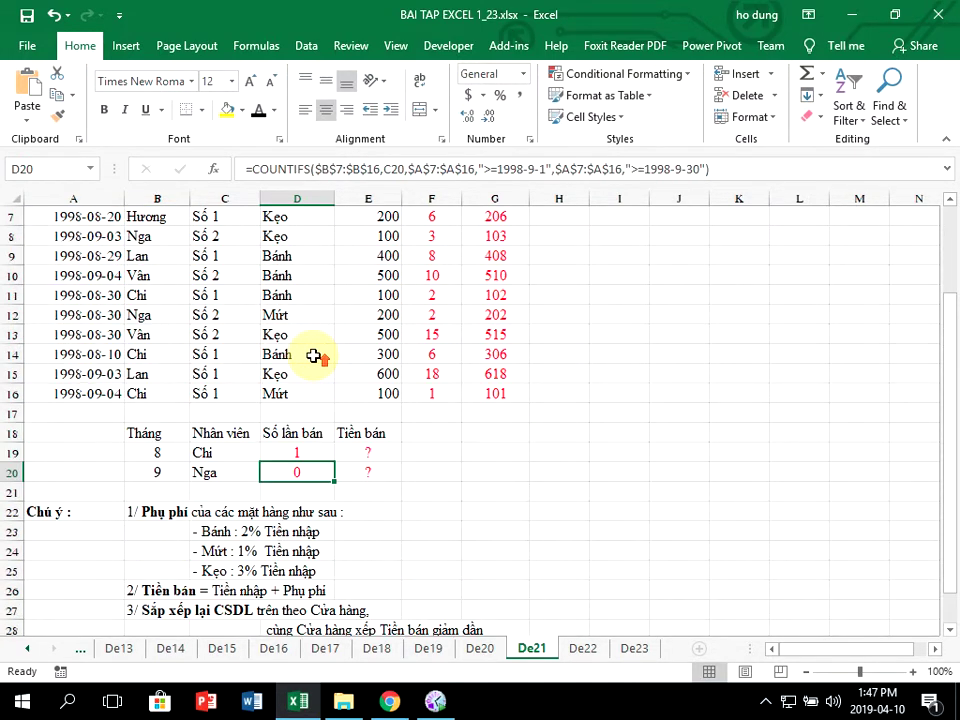
scroll(317, 357, "up", 1)
left_click_drag(148, 297, 115, 295)
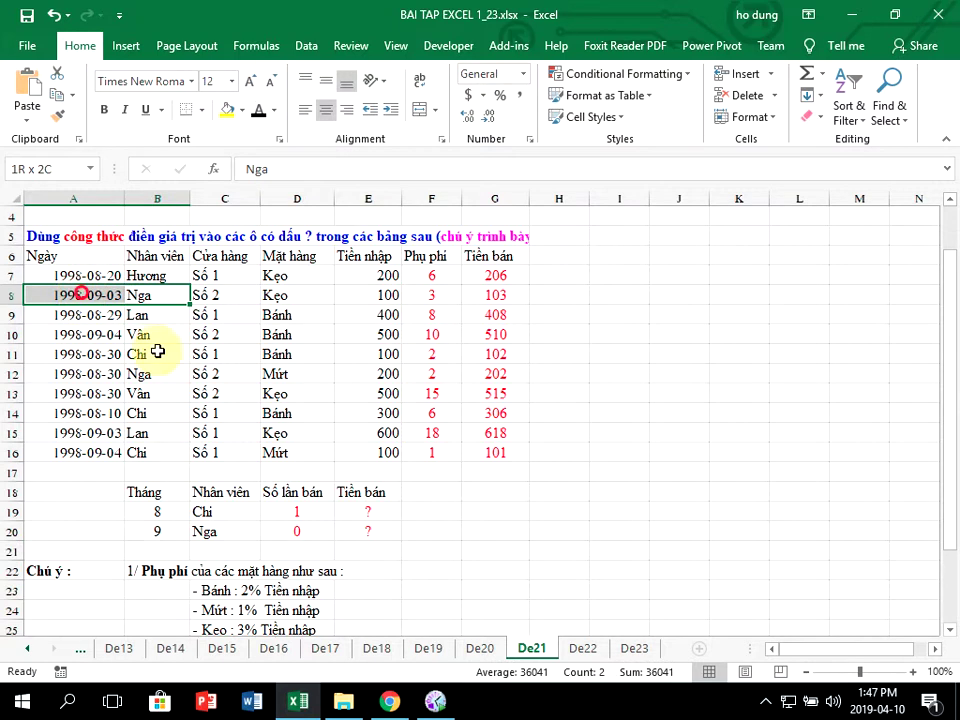
left_click(300, 533)
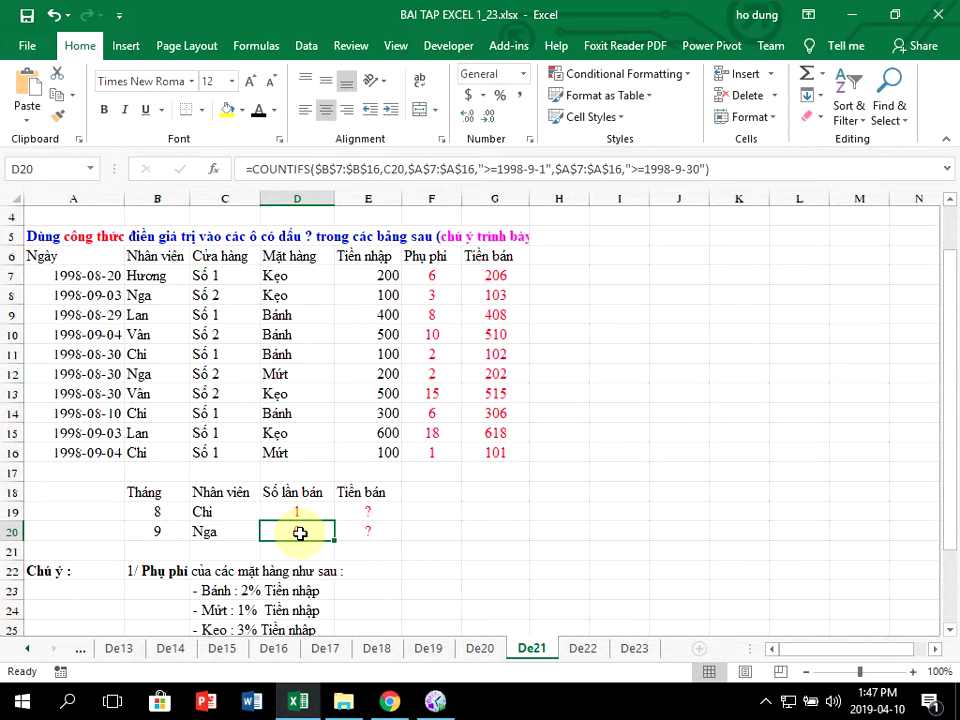
double_click(300, 533)
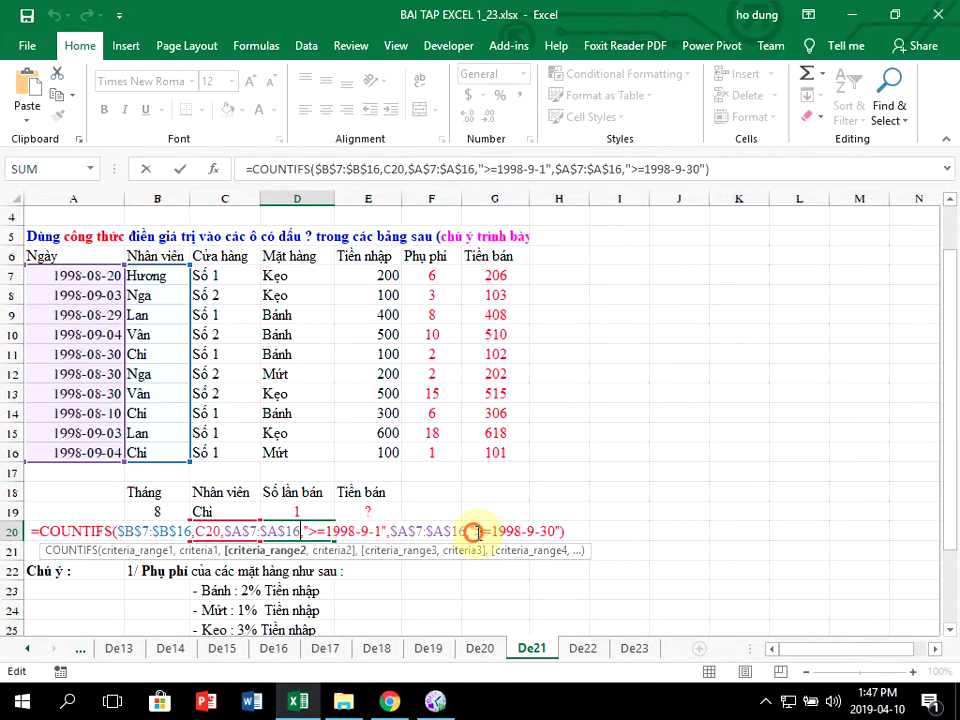
left_click(483, 532)
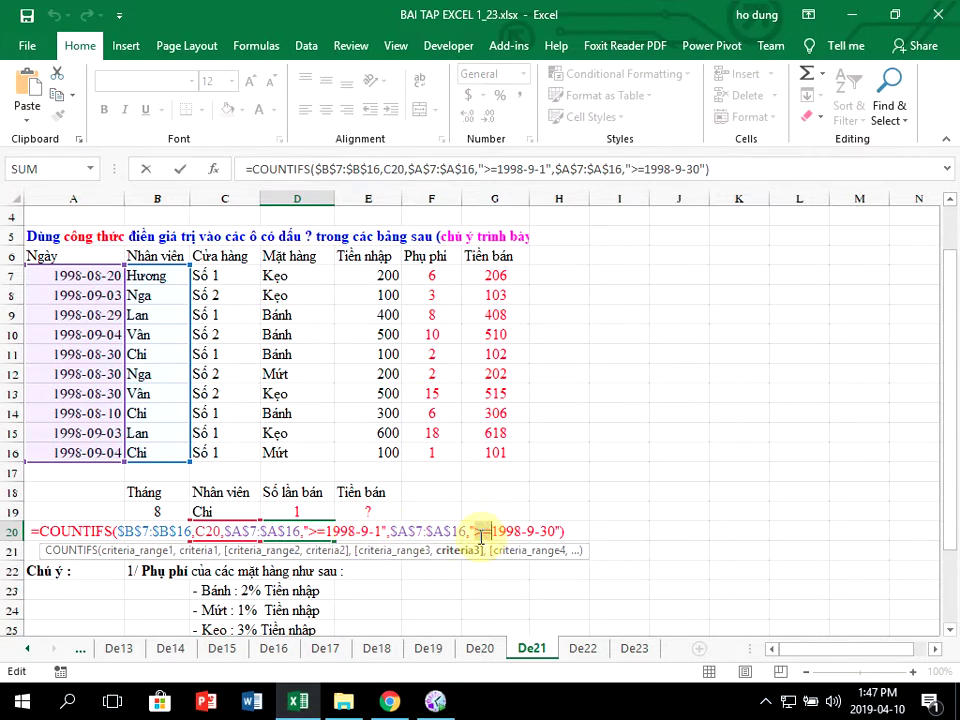
key("BackSpace")
type("<")
key("Return")
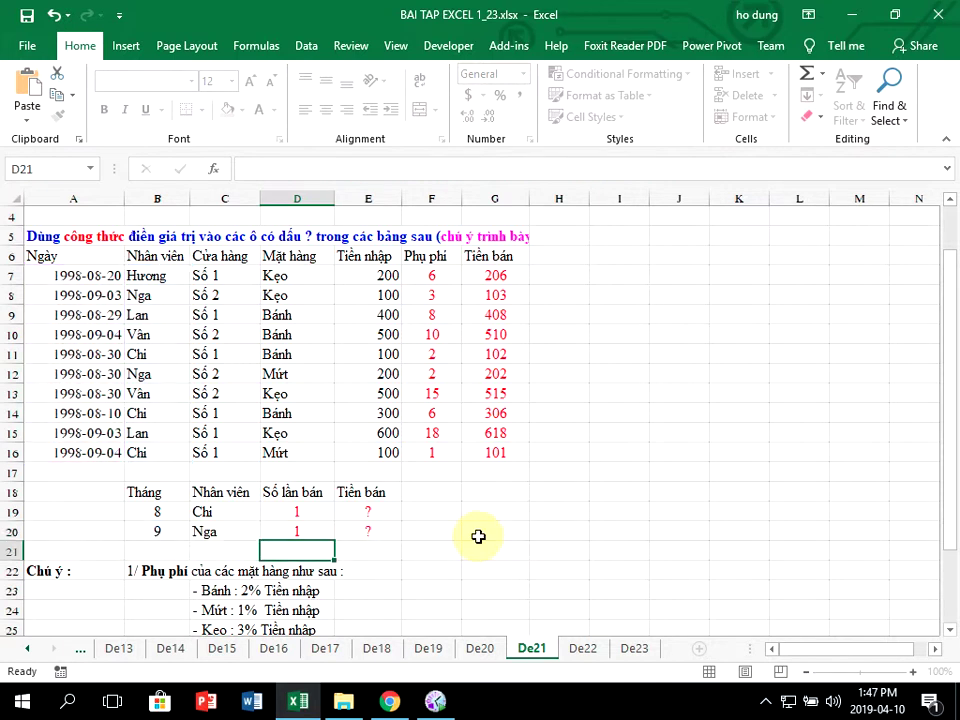
Step: Change D19's end-date condition to "<=1998-8-31"
double_click(301, 515)
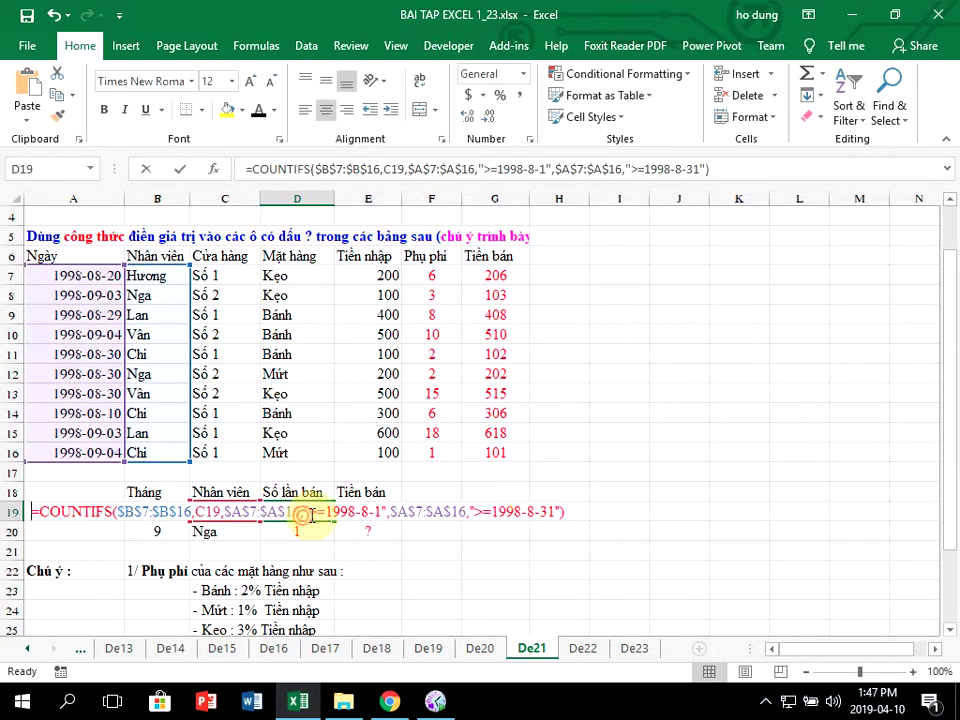
left_click(491, 512)
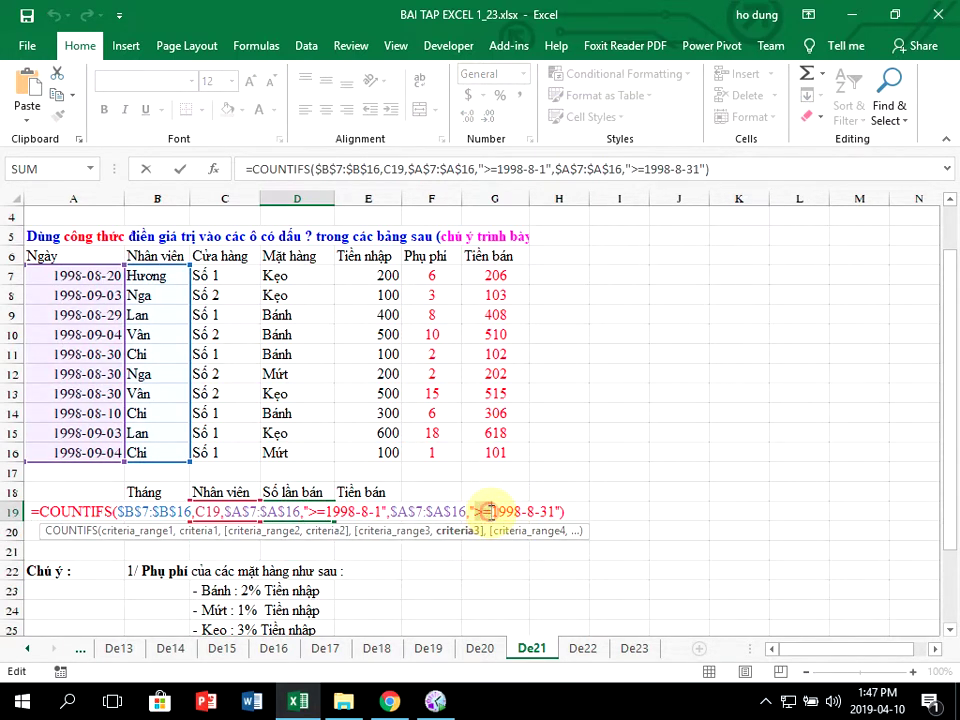
key("BackSpace")
key("BackSpace")
type("<=")
key("Return")
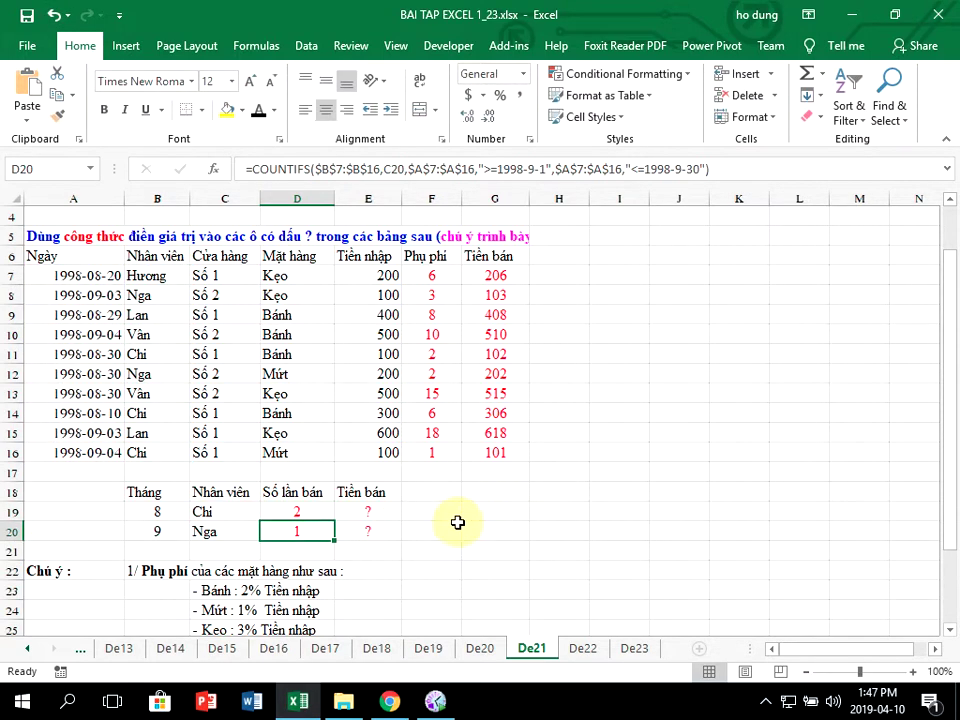
Step: Review the D19 and D20 count formulas, confirming results 2 and 1
left_click(316, 511)
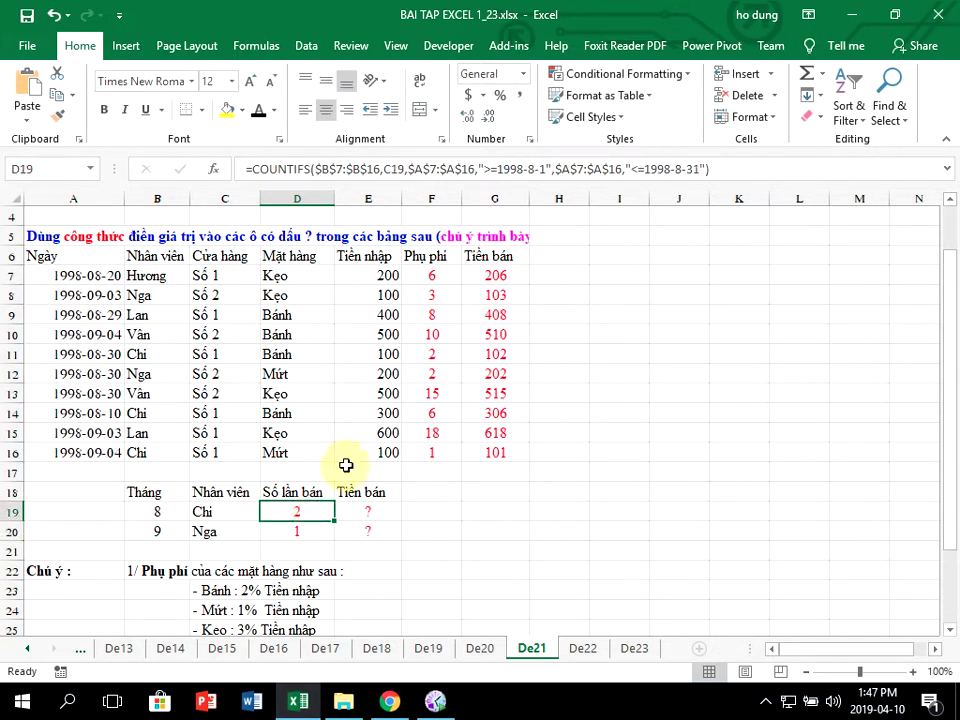
scroll(346, 465, "down", 1)
scroll(346, 465, "up", 1)
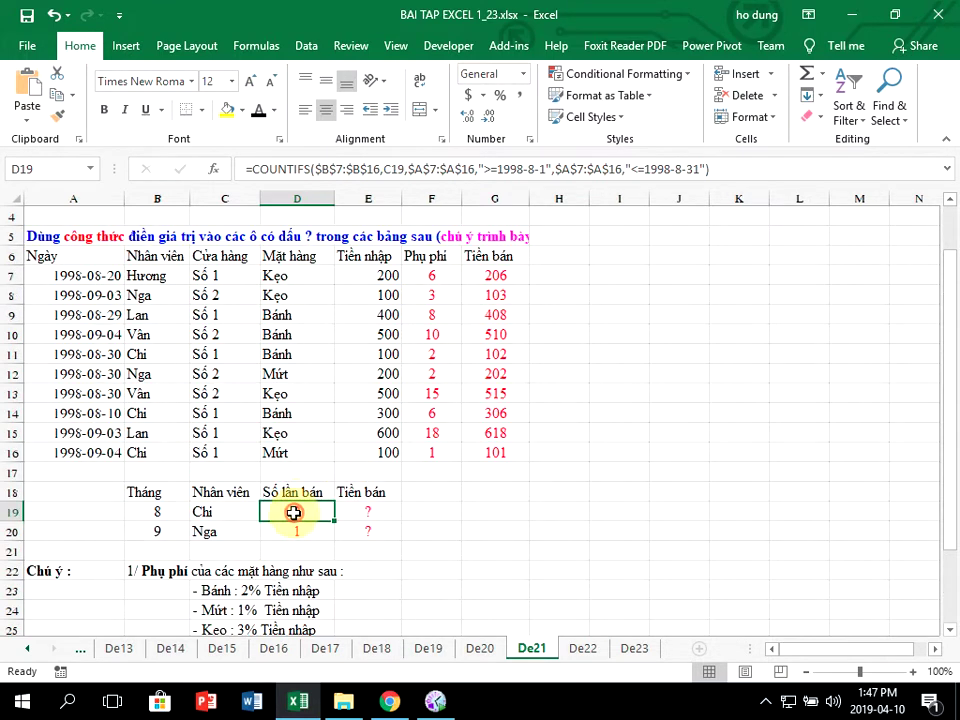
double_click(293, 512)
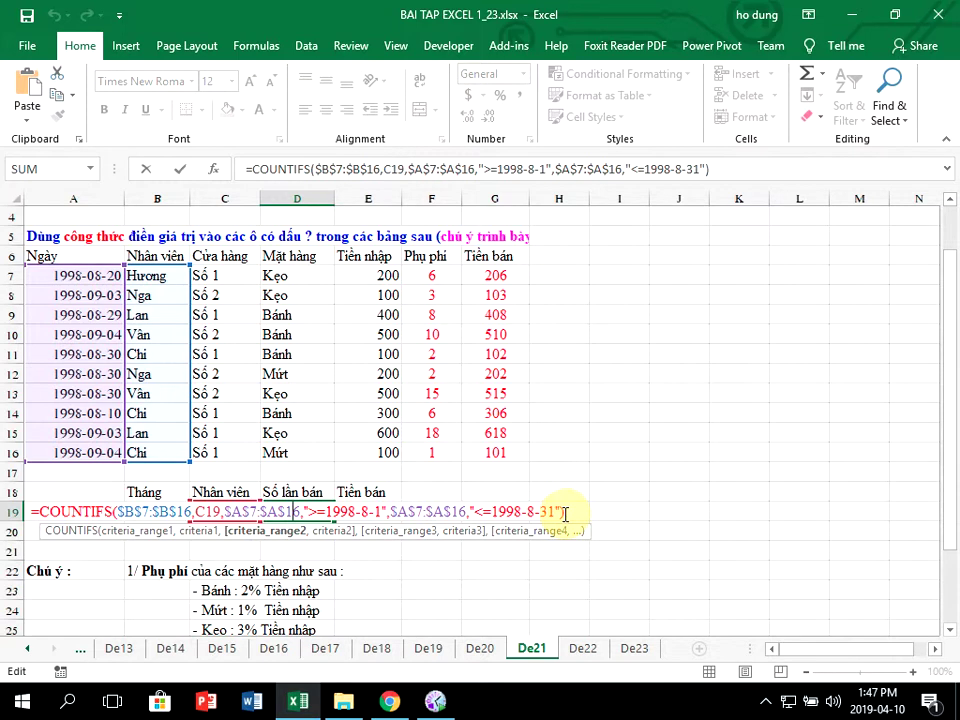
key("Return")
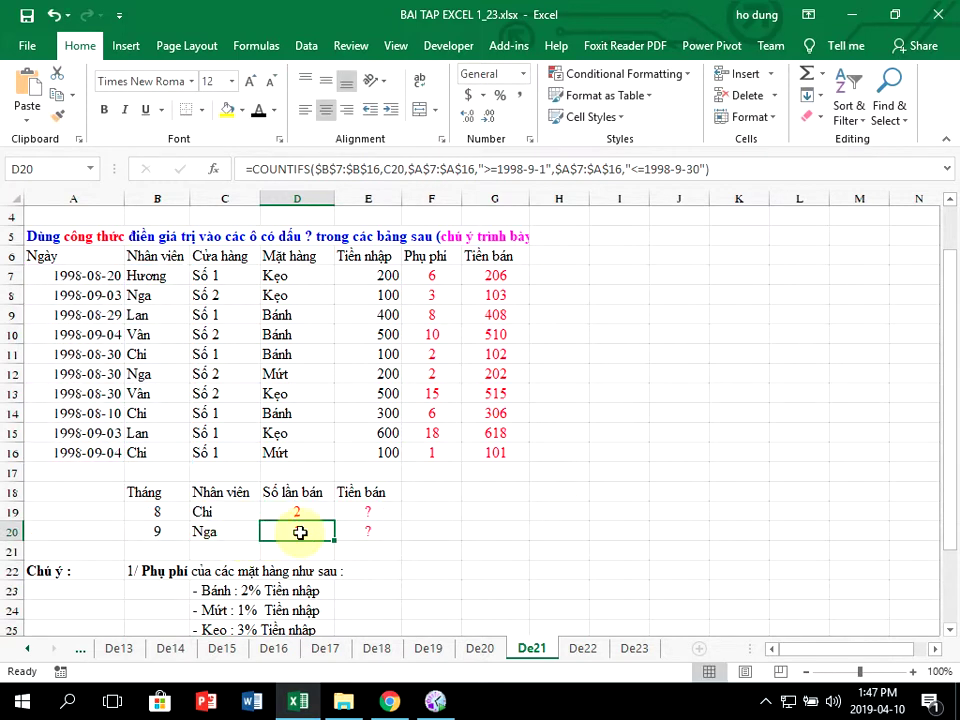
double_click(300, 533)
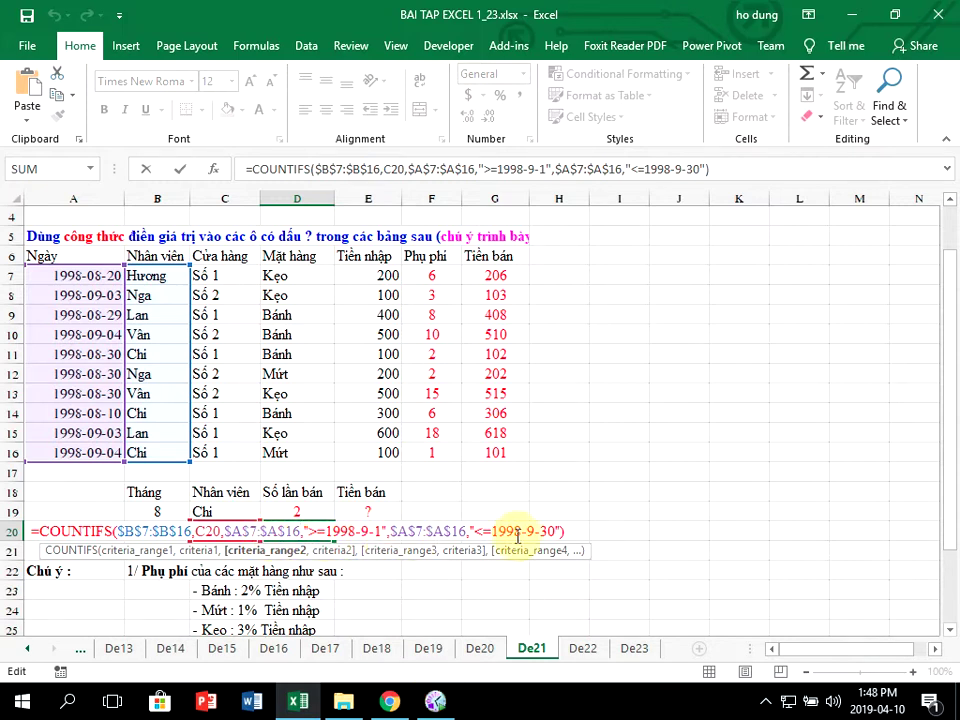
key("Return")
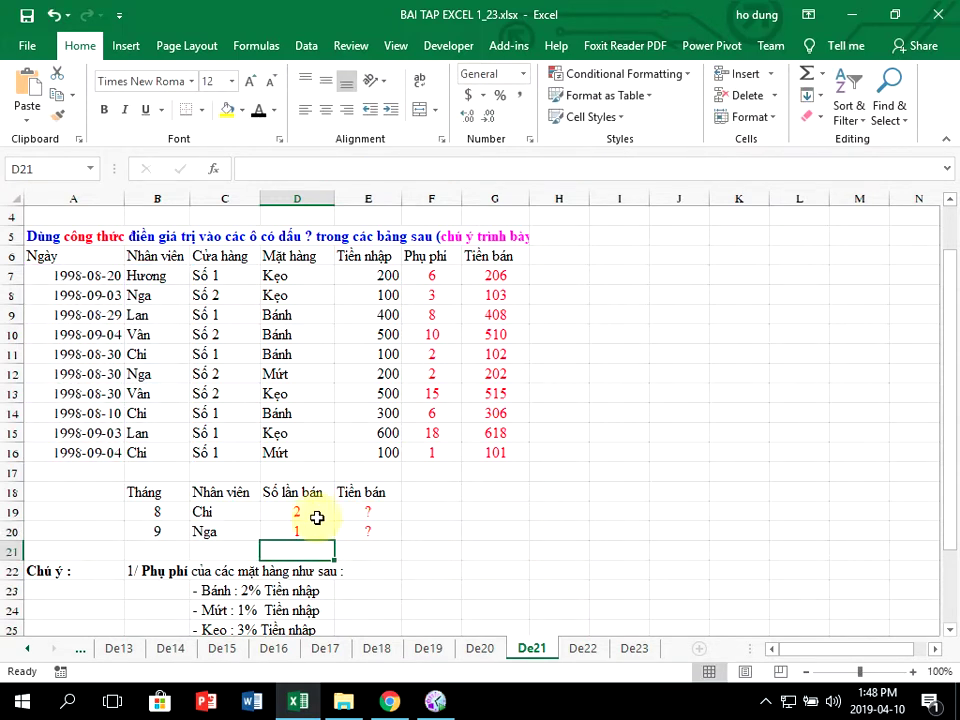
Step: Fill D19's count formula down into D20 and highlight D19's two date criteria
left_click(308, 511)
left_click_drag(334, 520, 310, 532)
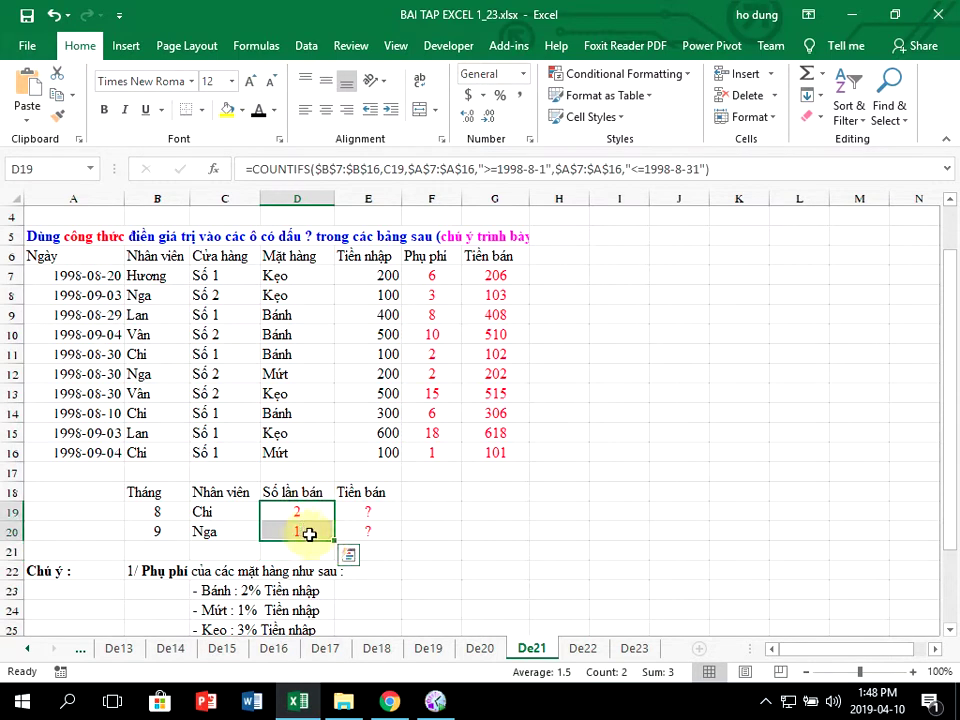
left_click(369, 507)
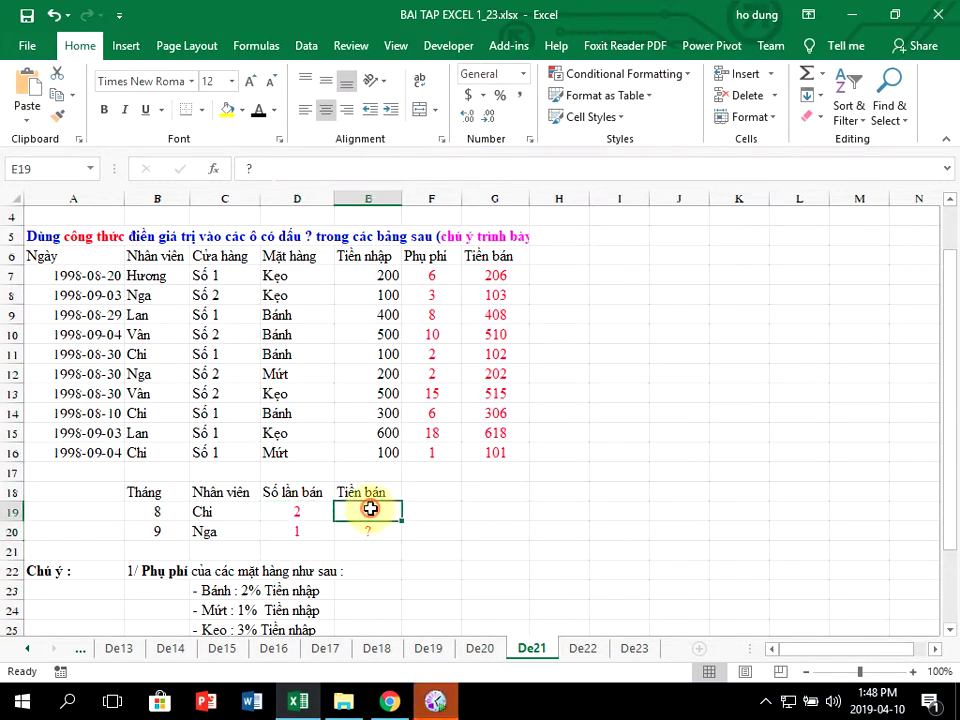
double_click(290, 511)
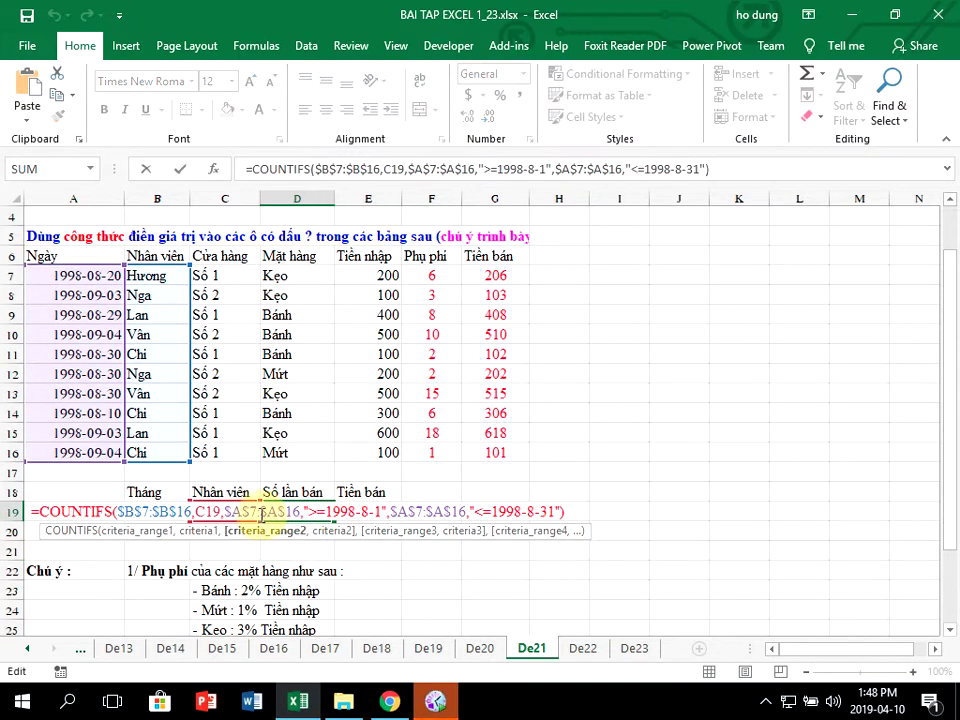
left_click(548, 511)
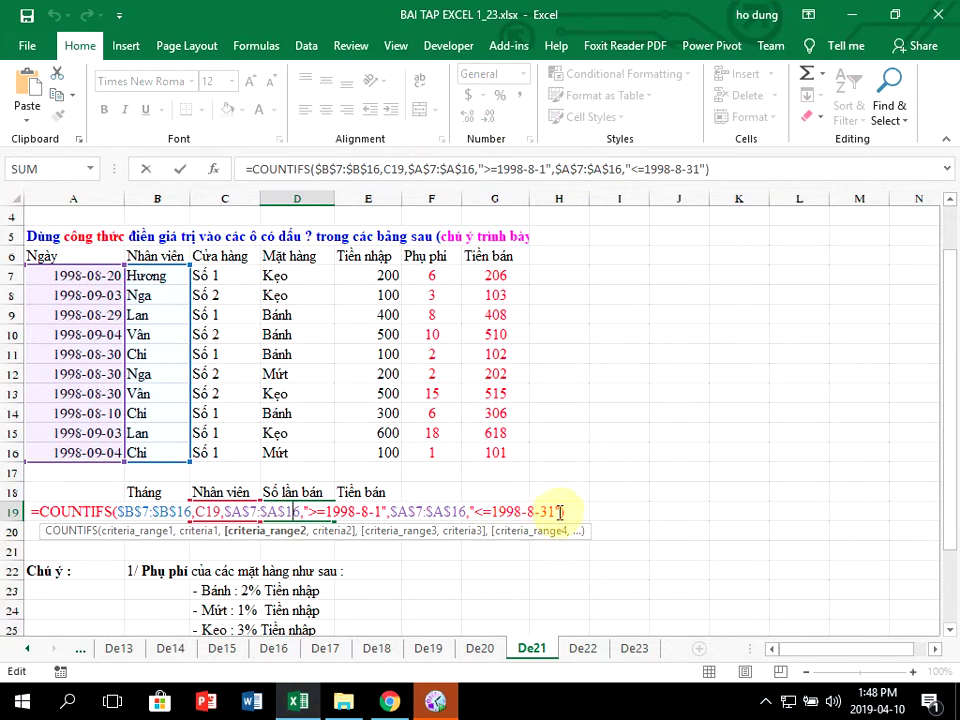
left_click_drag(560, 511, 227, 512)
key("ctrl+c")
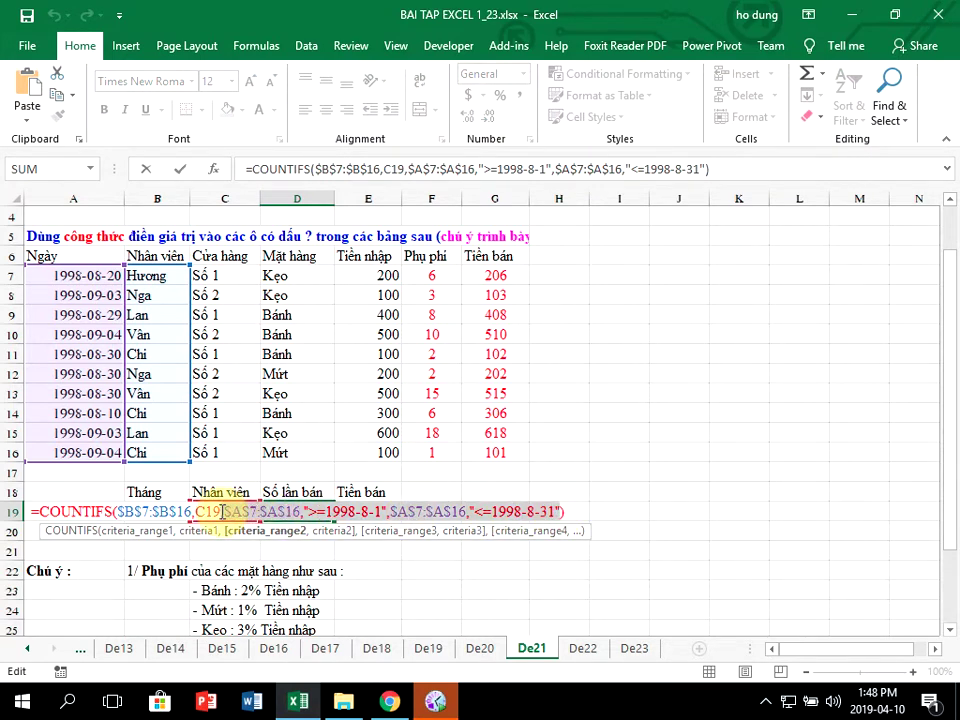
left_click_drag(225, 511, 330, 514)
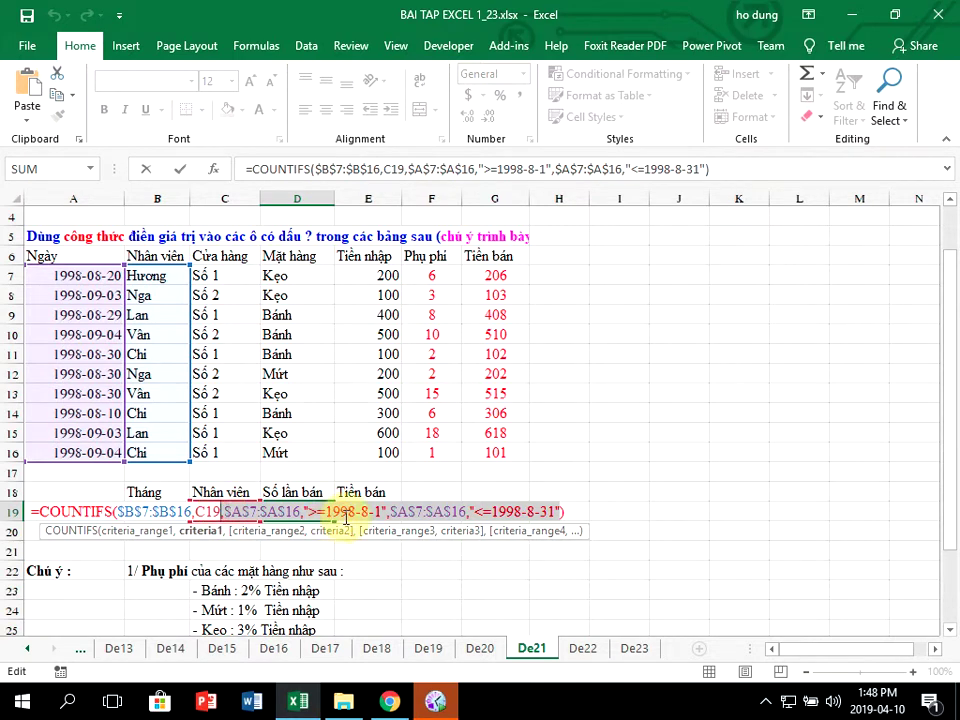
key("ctrl+Return")
left_click(363, 511)
Step: Start E19's SUMIFS with sum range $G$7:$G$16 and criteria range $B$7:$B$16
double_click(363, 511)
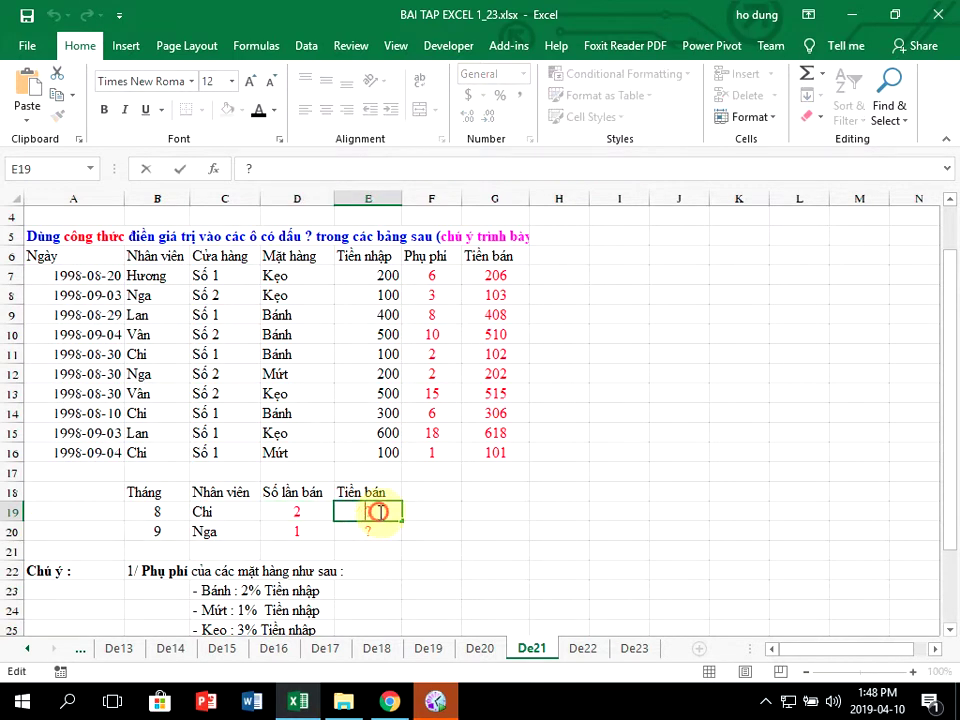
type("=")
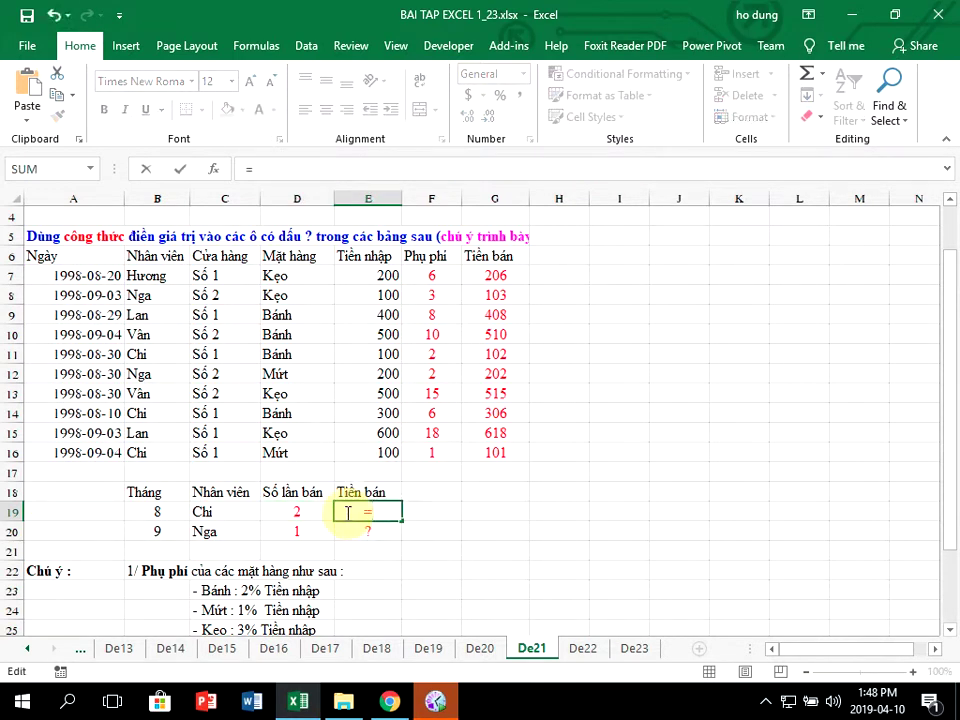
type("sum")
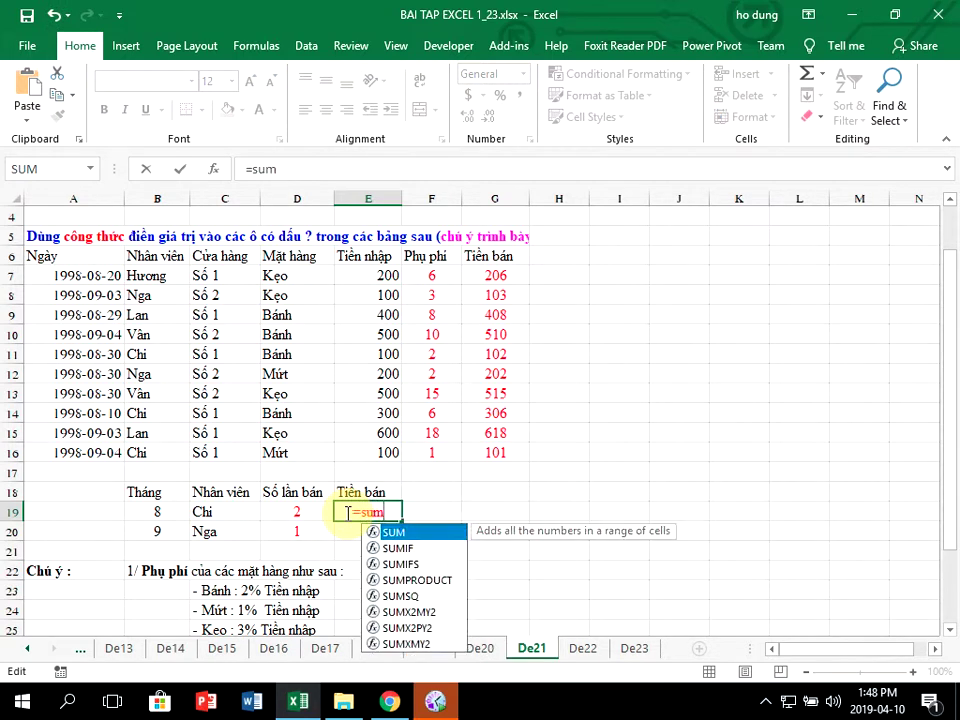
type("ifs(")
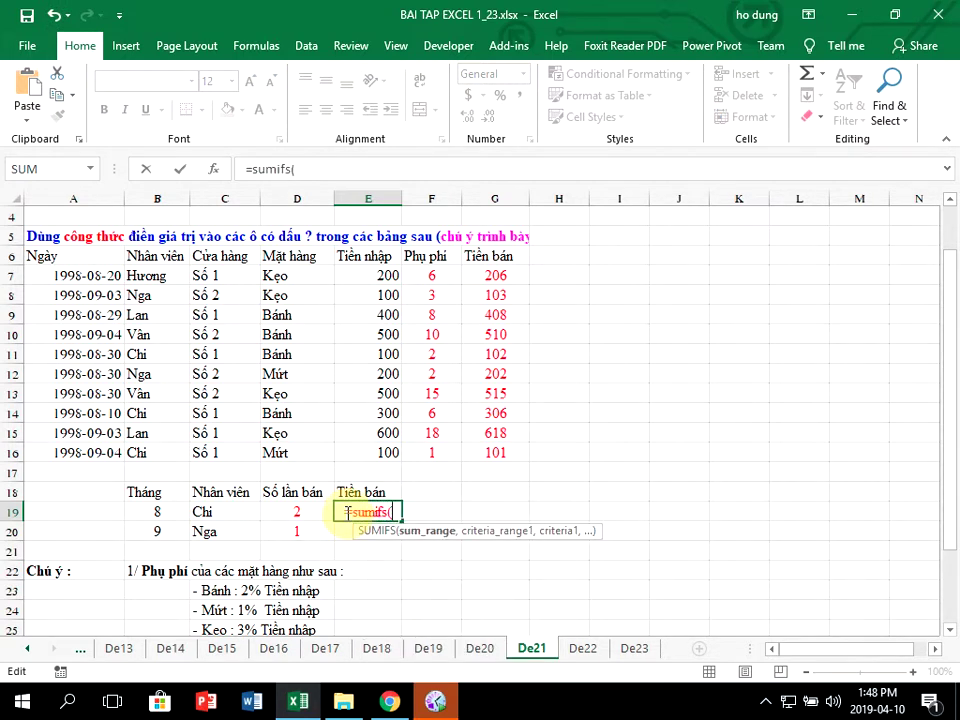
left_click_drag(493, 275, 493, 451)
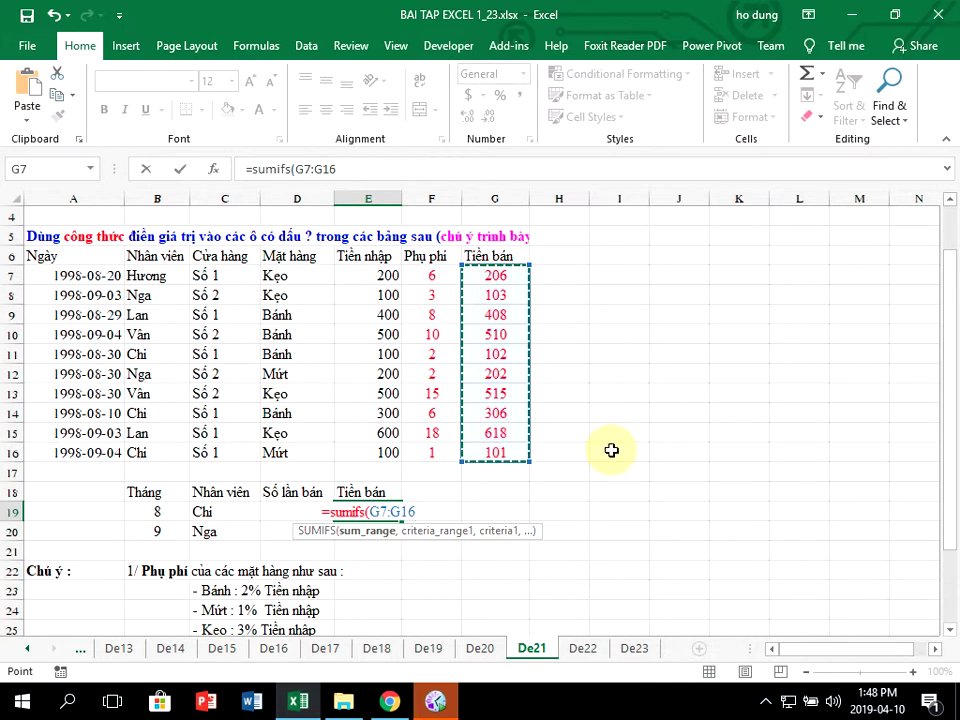
key("F4")
type("$G$16,")
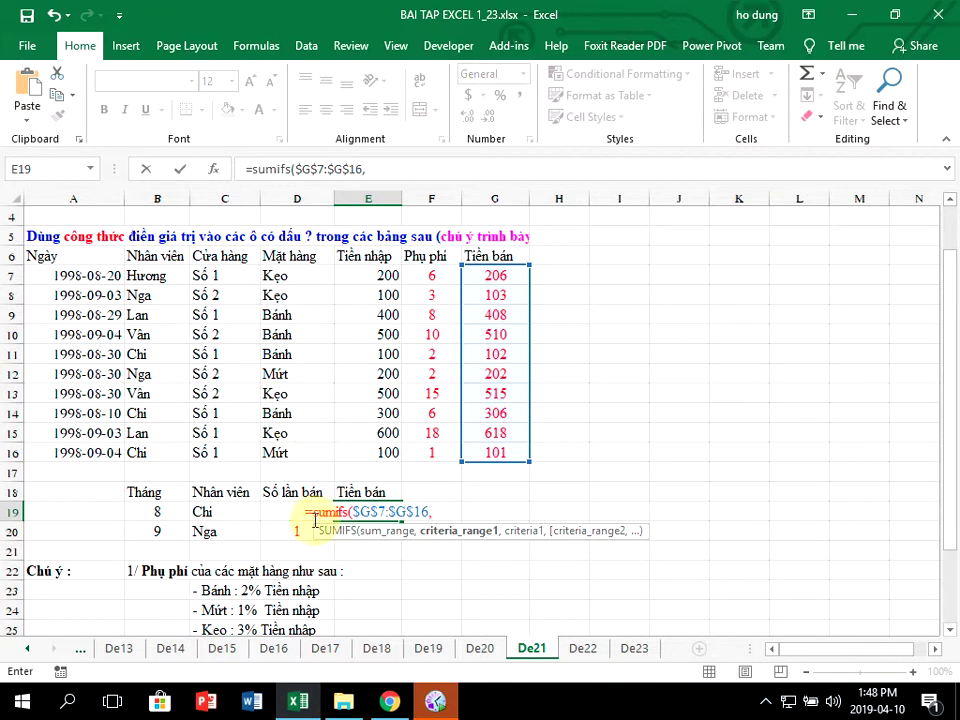
left_click_drag(156, 275, 167, 452)
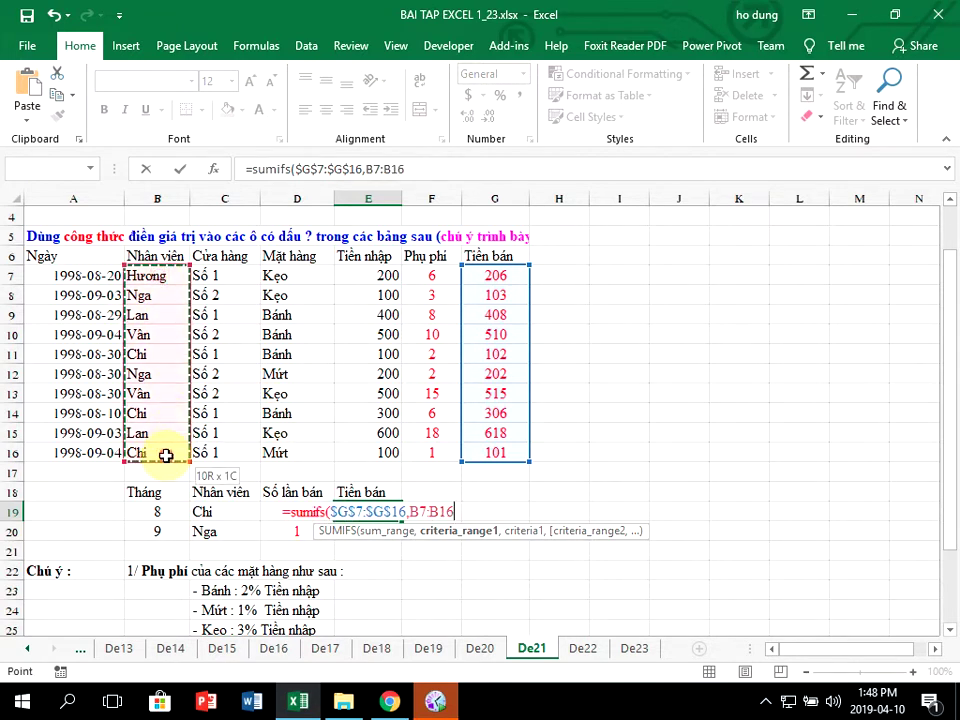
key("F4")
type("$B$16,")
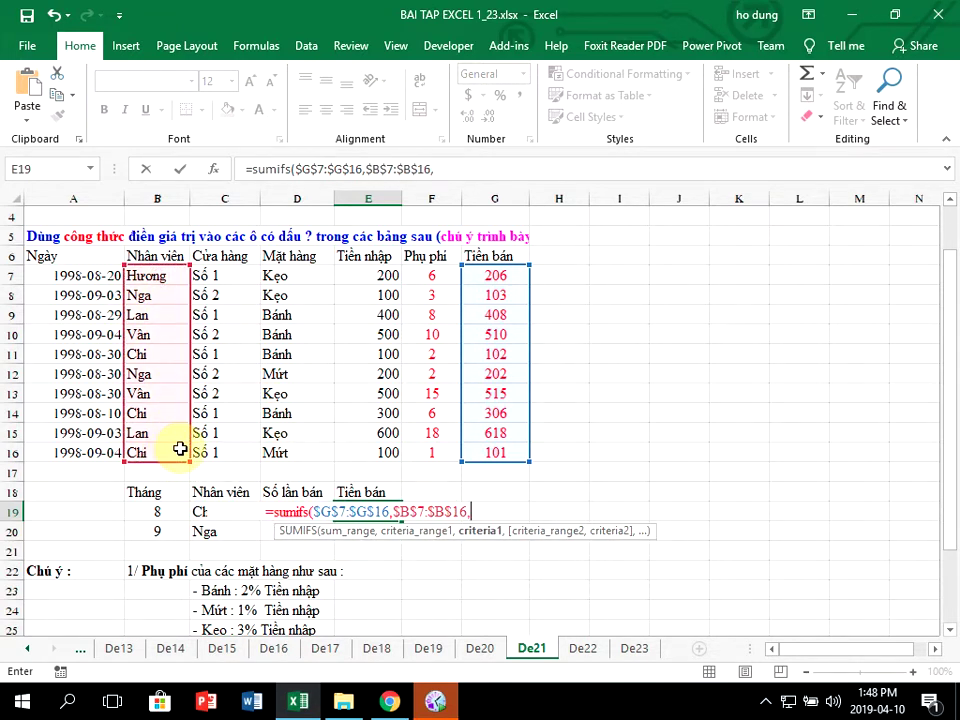
Step: Add C19 and the August date criteria, remove the extra comma, and commit
left_click(200, 511)
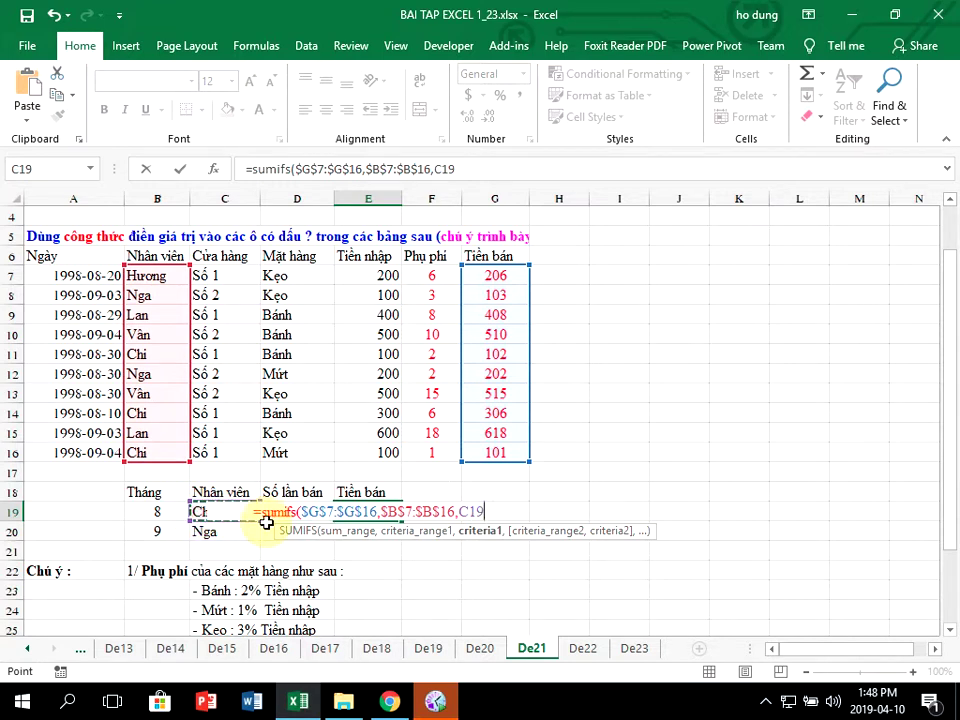
type(",")
key("ctrl+v")
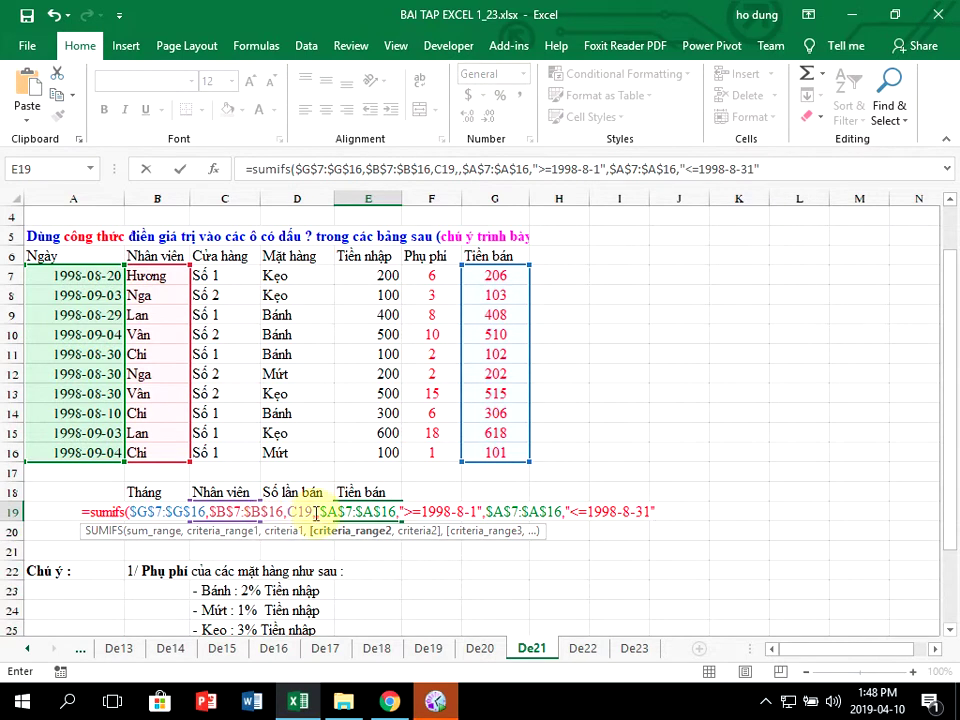
left_click(315, 512)
key("Delete")
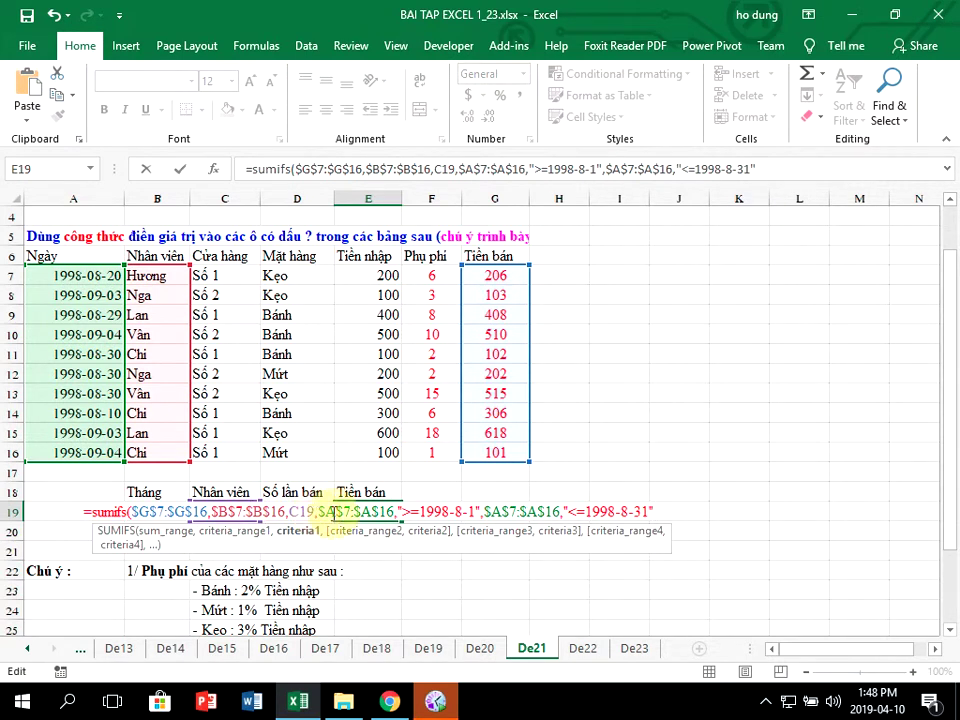
left_click(660, 515)
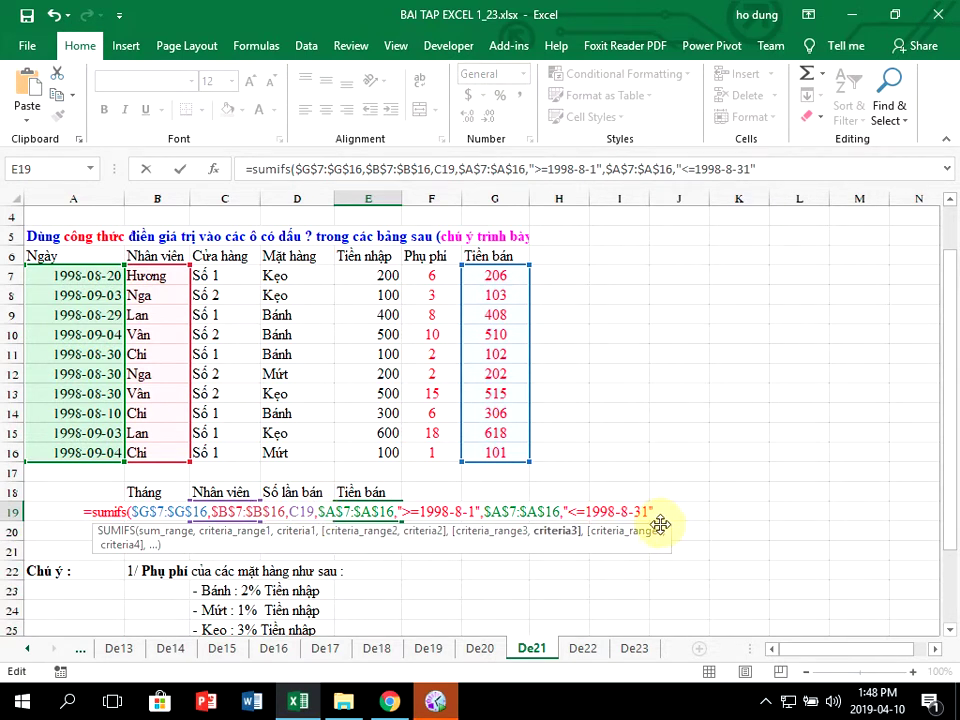
key("Return")
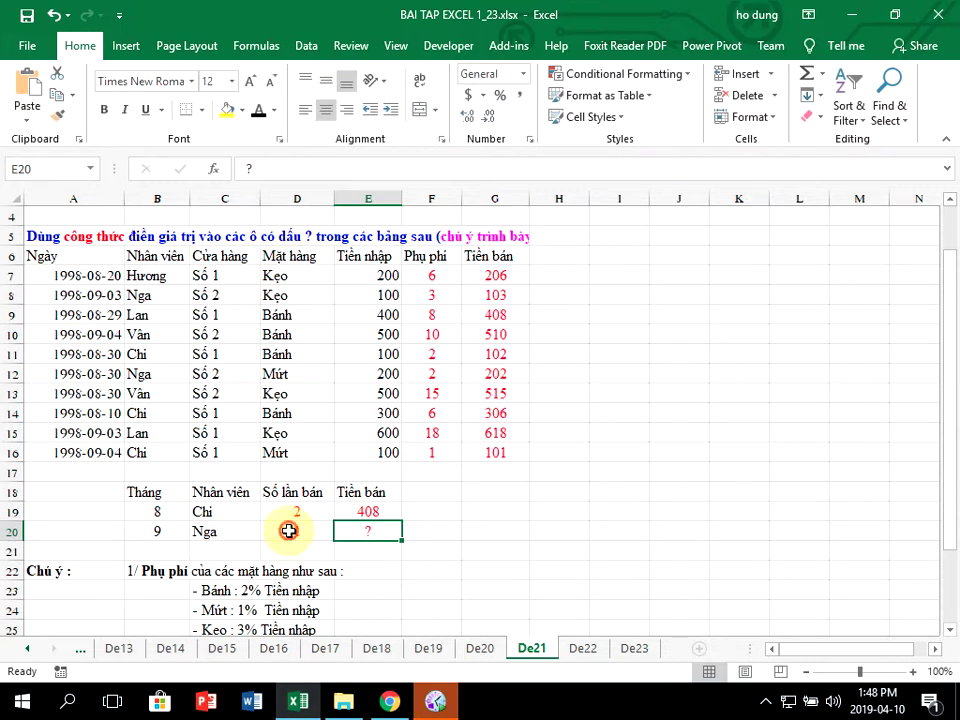
Step: Copy E19's SUMIFS formula down into E20
left_click(332, 540)
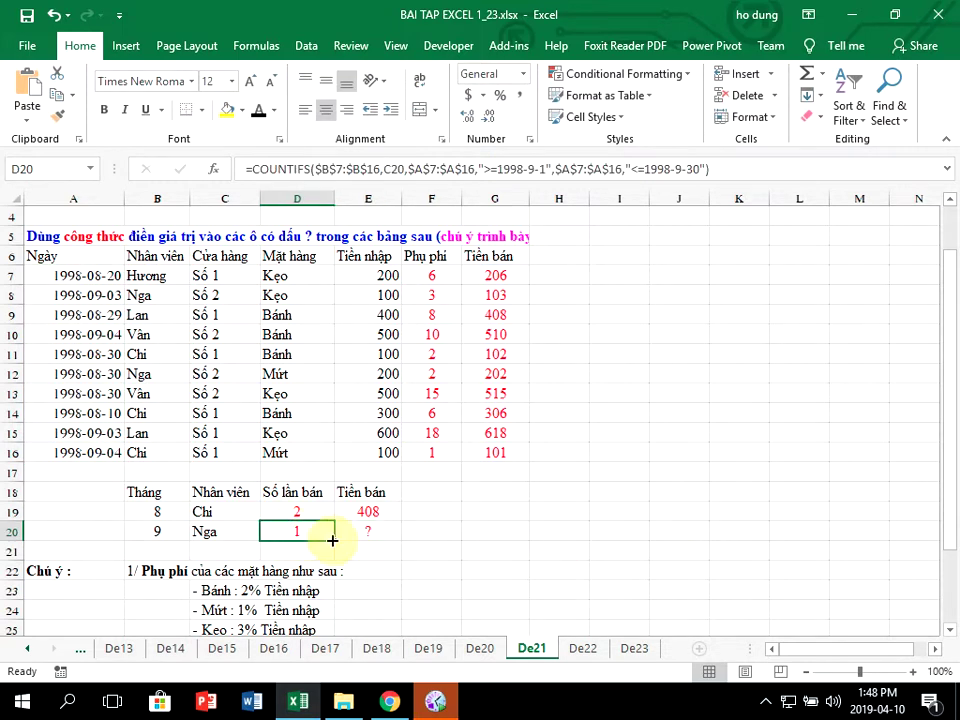
left_click(378, 512)
left_click_drag(401, 521, 385, 535)
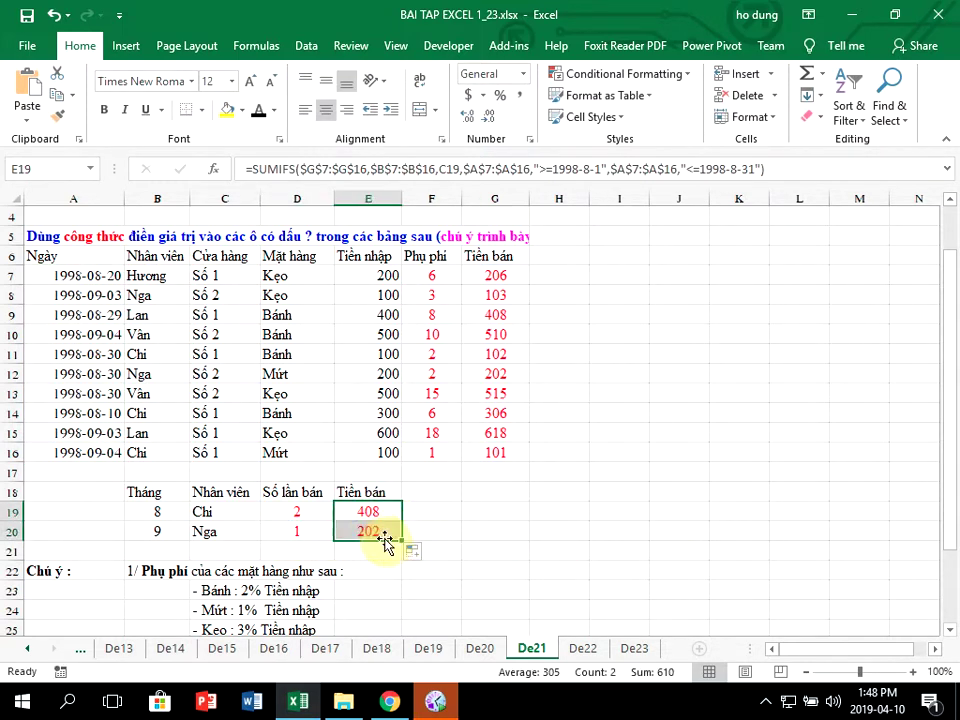
double_click(375, 531)
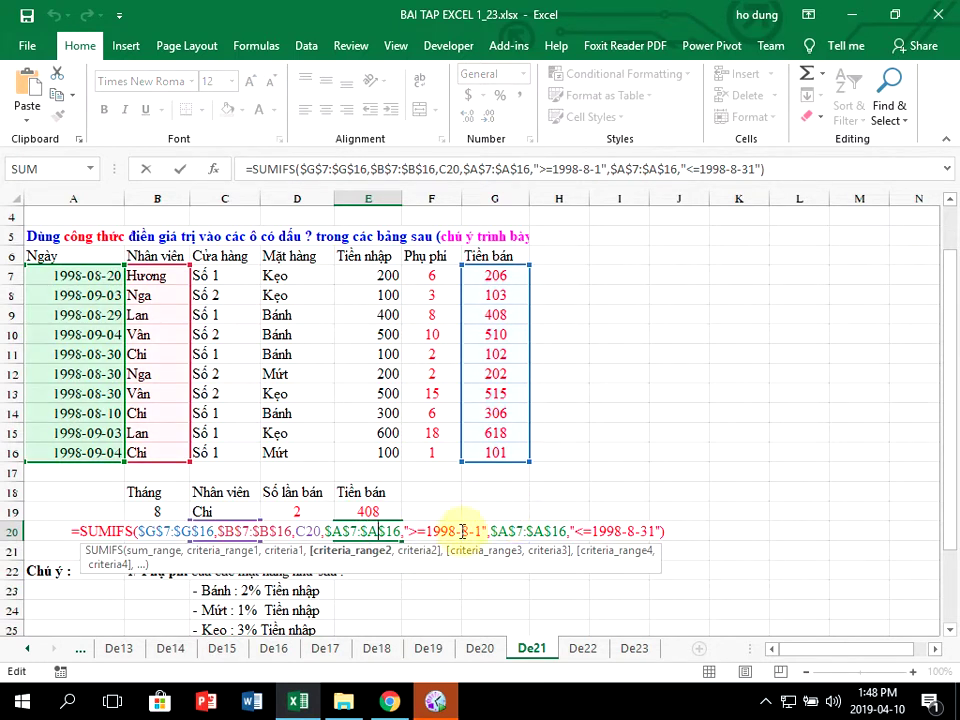
left_click(466, 531)
key("BackSpace")
type("9")
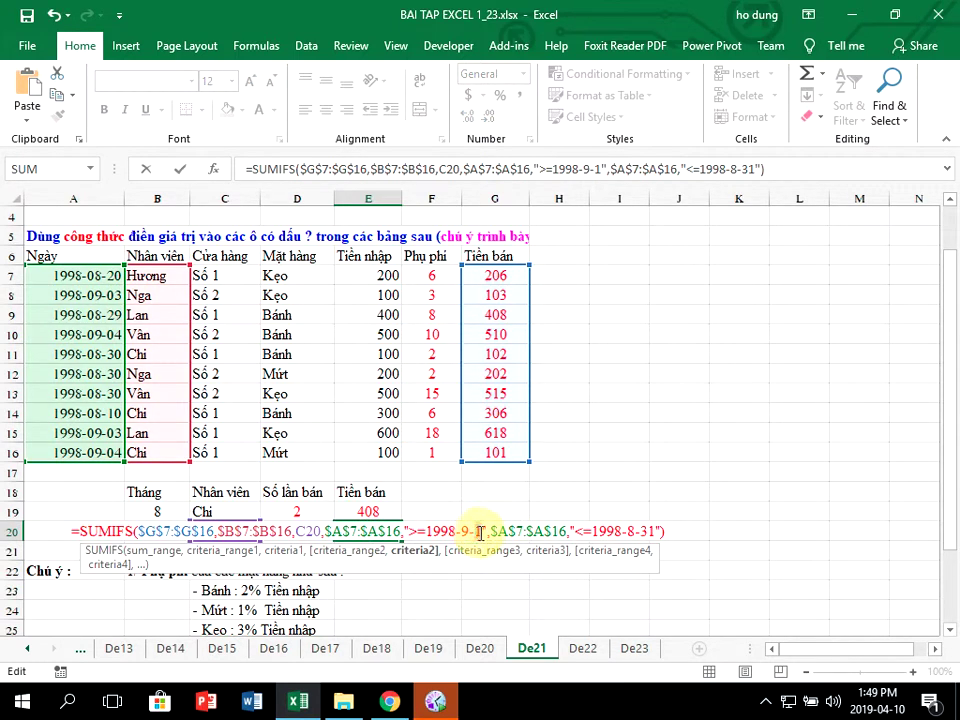
left_click(635, 533)
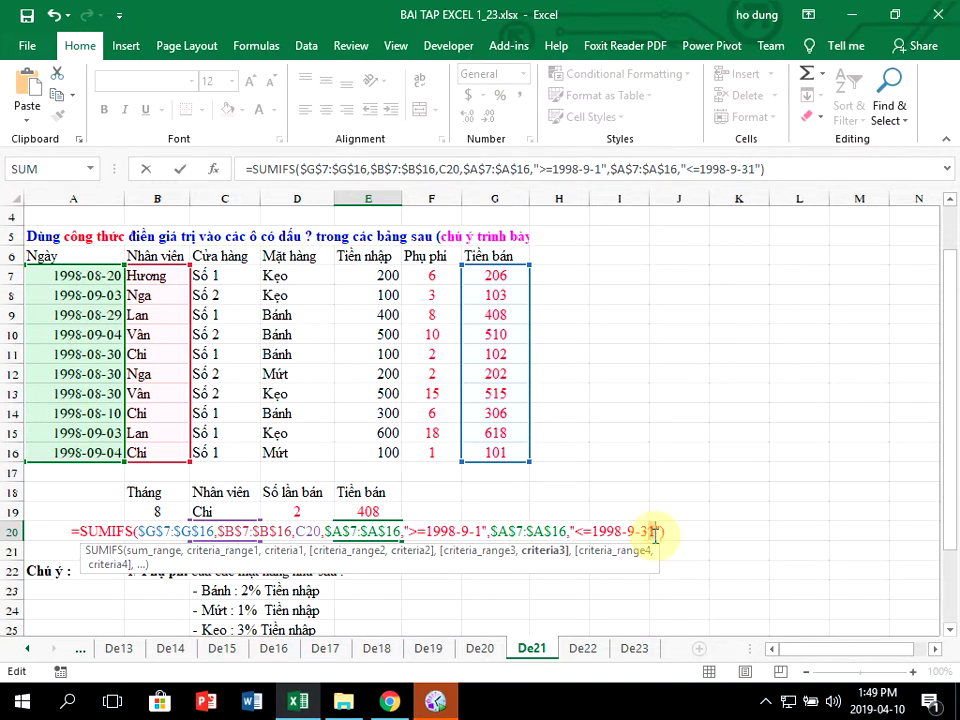
key("BackSpace")
type("0")
key("Return")
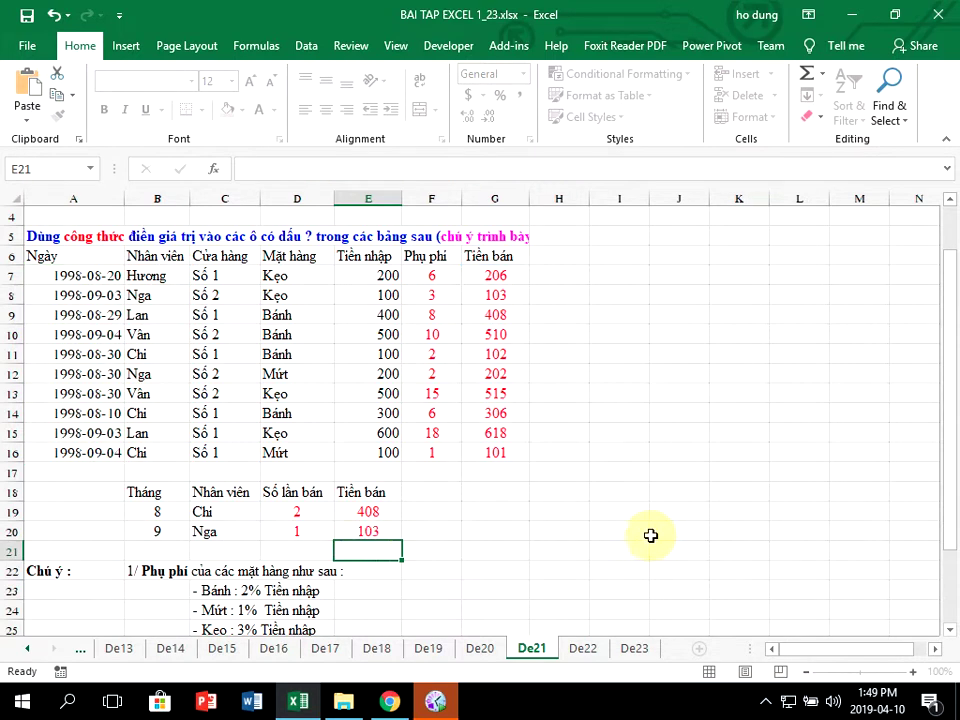
Step: Read the sorting instruction in B27 and select the data table A6:G16
key("Up")
scroll(408, 500, "down", 2)
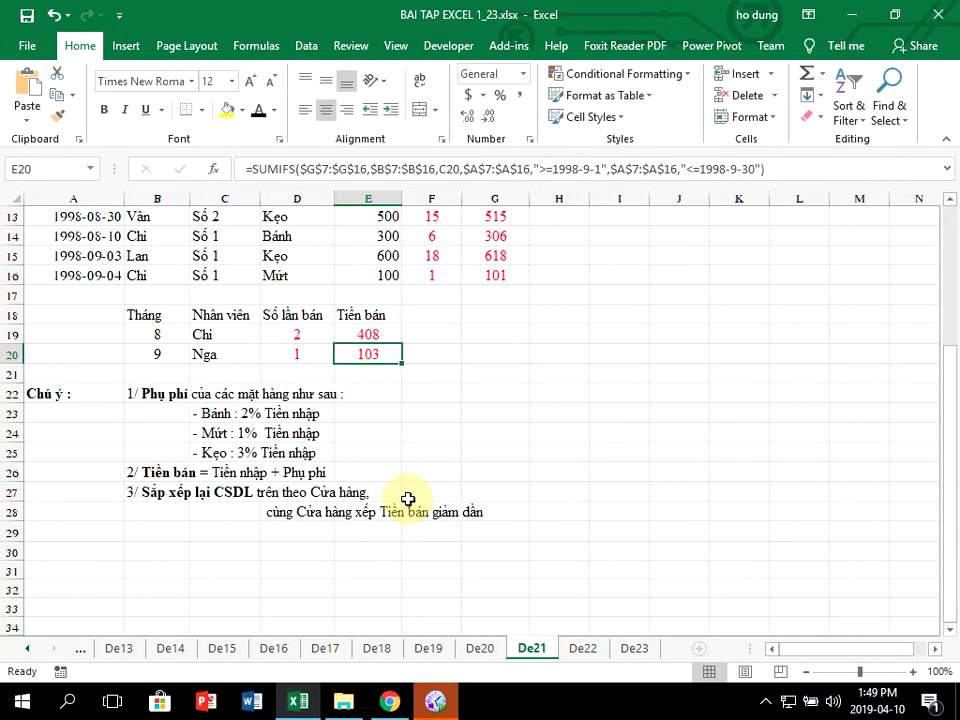
left_click(153, 552)
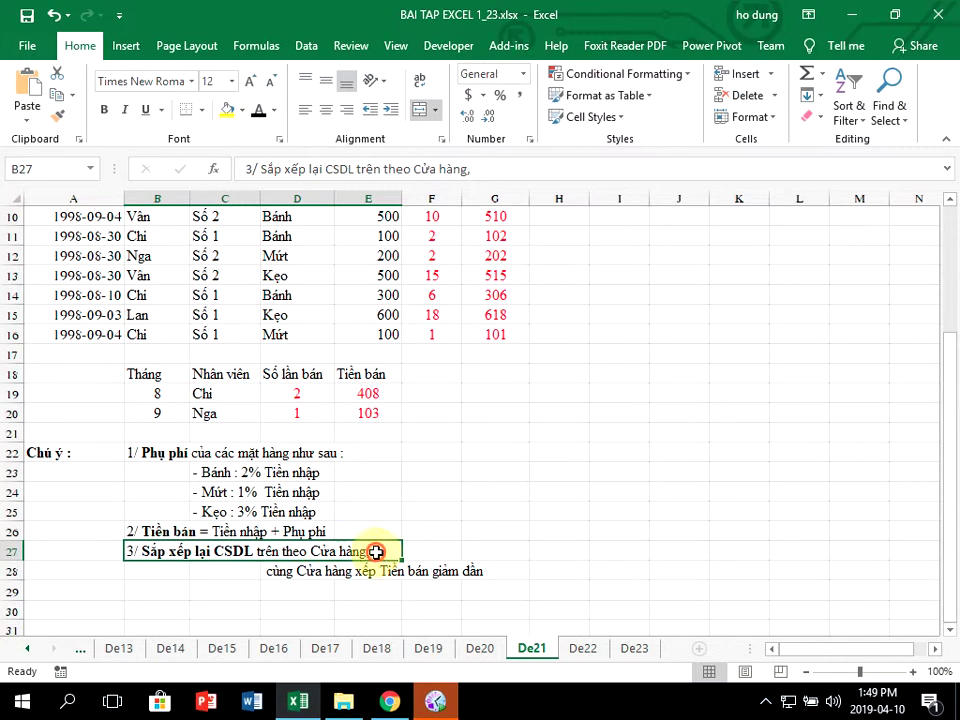
left_click(310, 576)
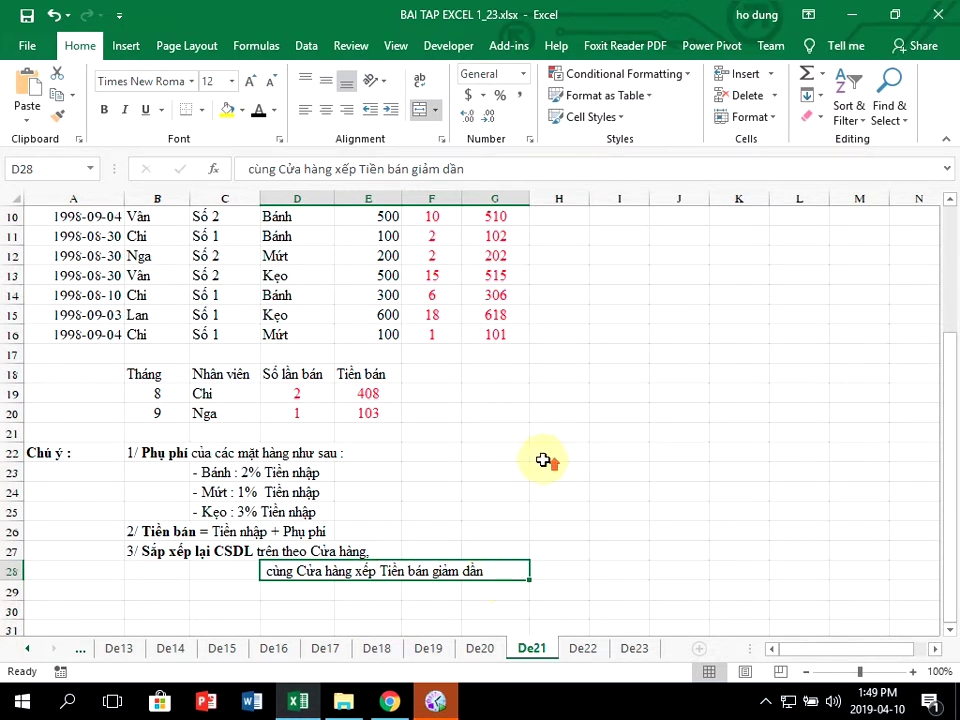
scroll(500, 455, "up", 2)
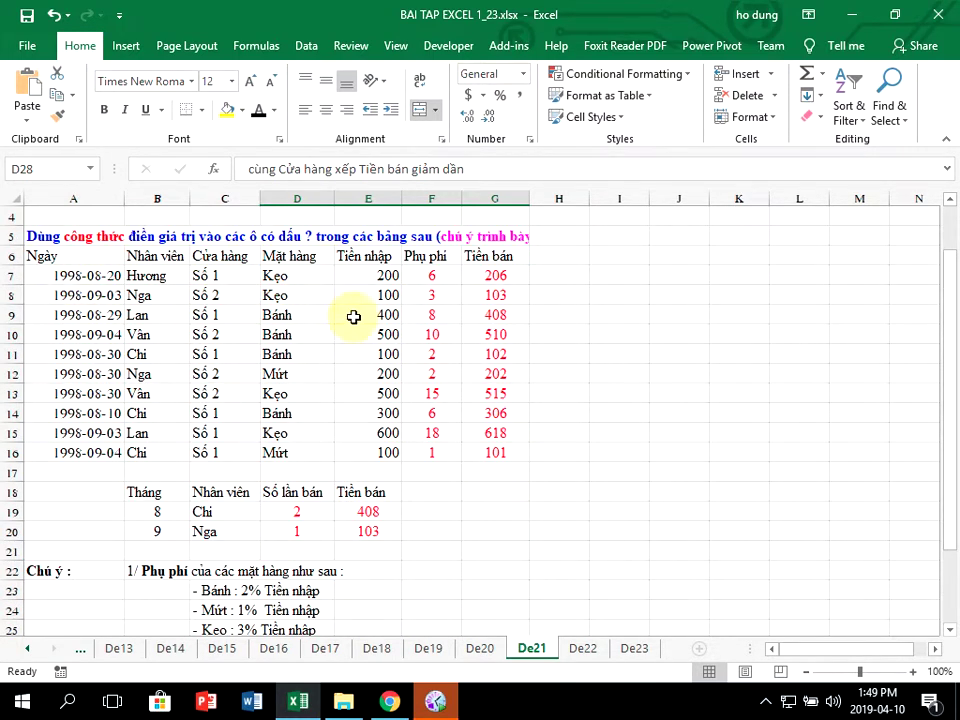
left_click_drag(509, 453, 40, 256)
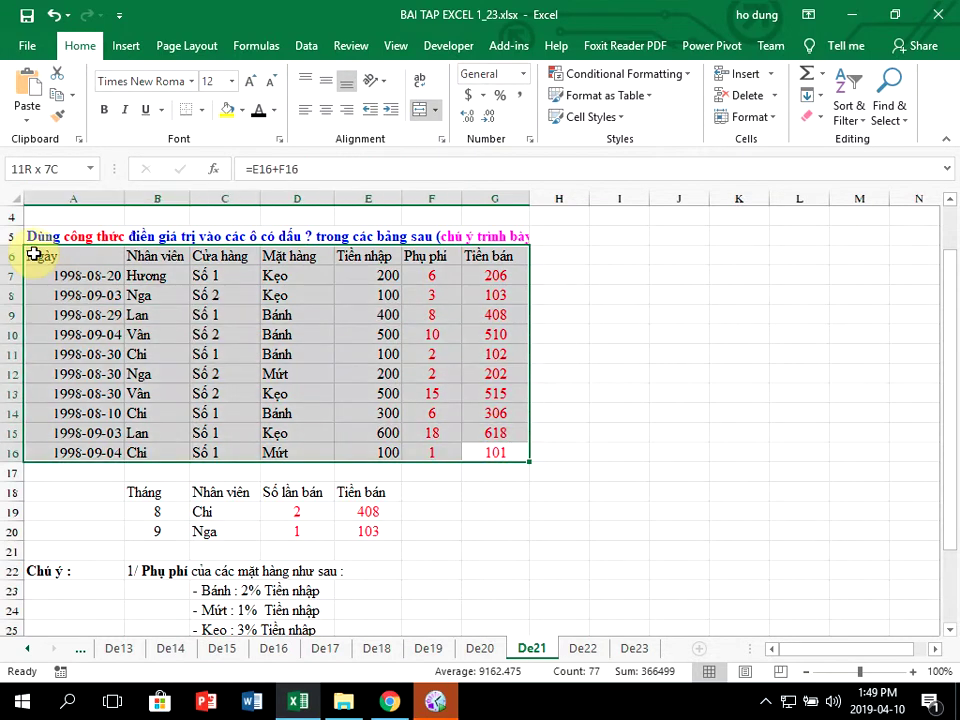
Step: Set up a custom sort with Cửa hàng ordered Z to A as the first key
left_click(851, 117)
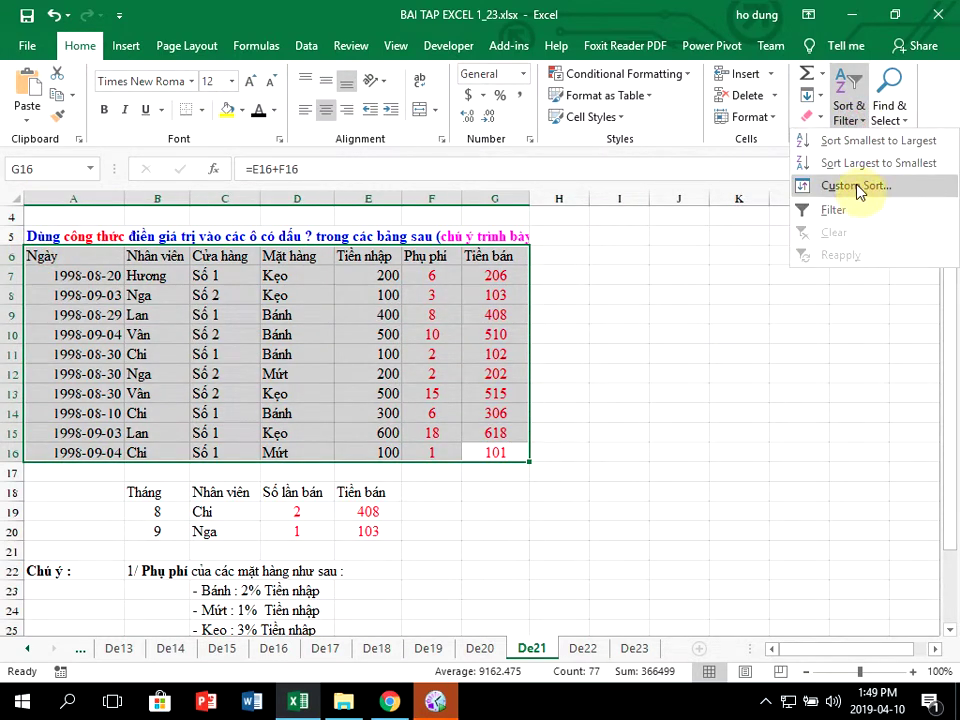
left_click(806, 186)
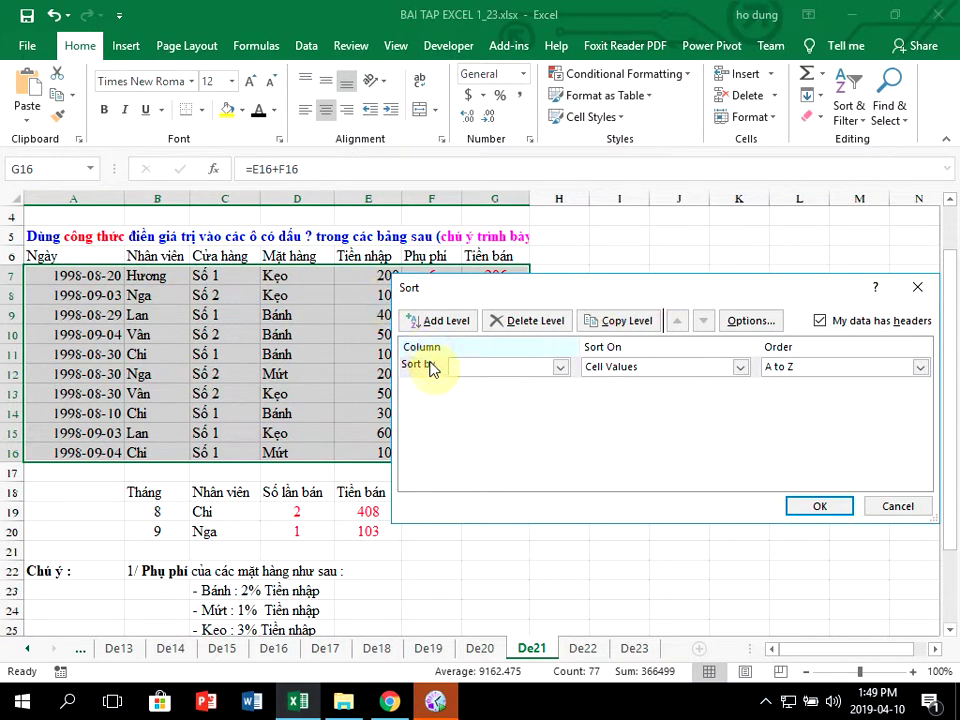
left_click(558, 368)
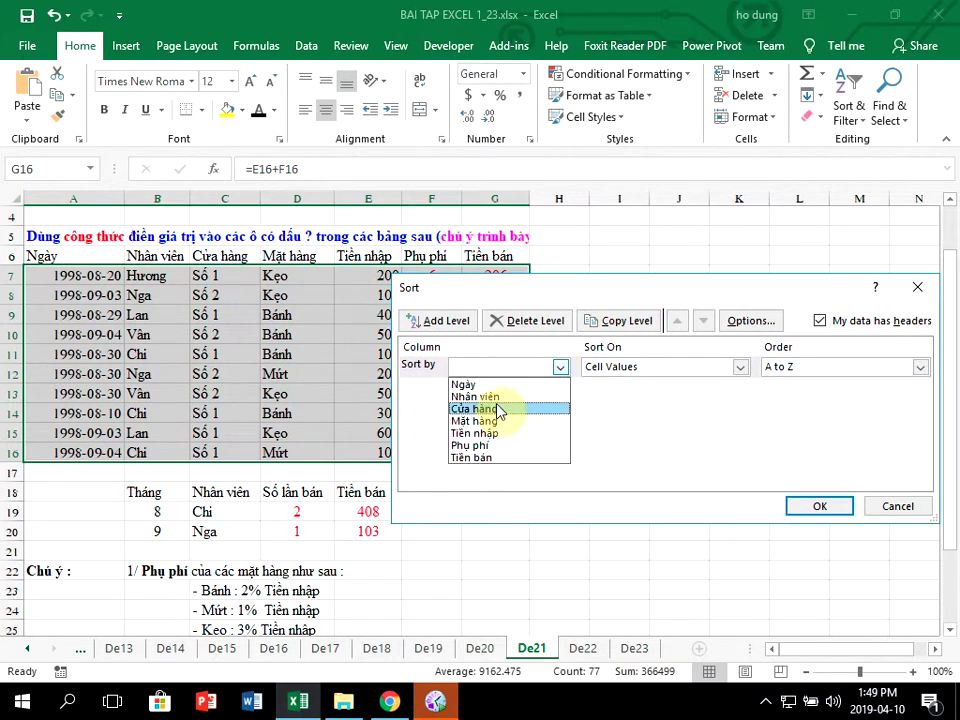
left_click(487, 408)
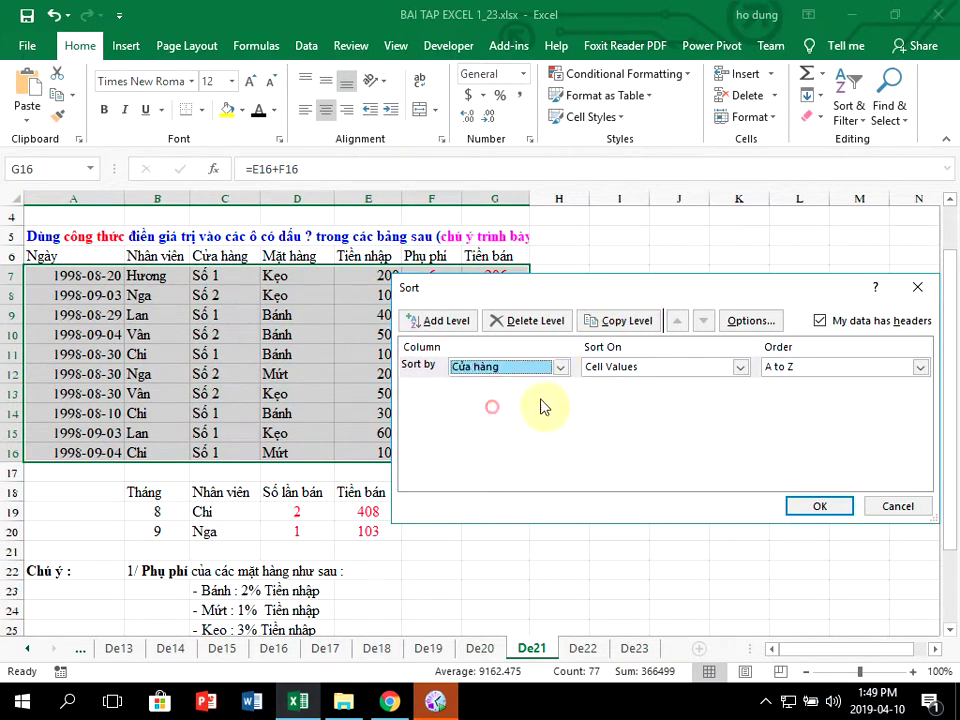
left_click(865, 368)
left_click(785, 397)
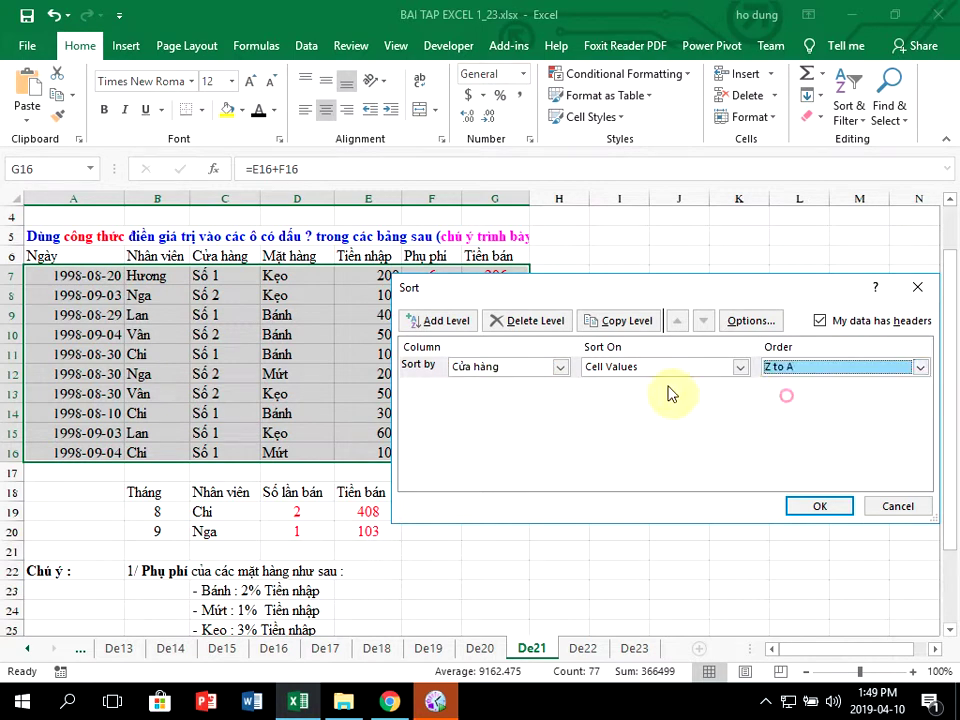
Step: Add a second level sorting Tiền bán largest to smallest and apply the sort
left_click(437, 322)
left_click(494, 390)
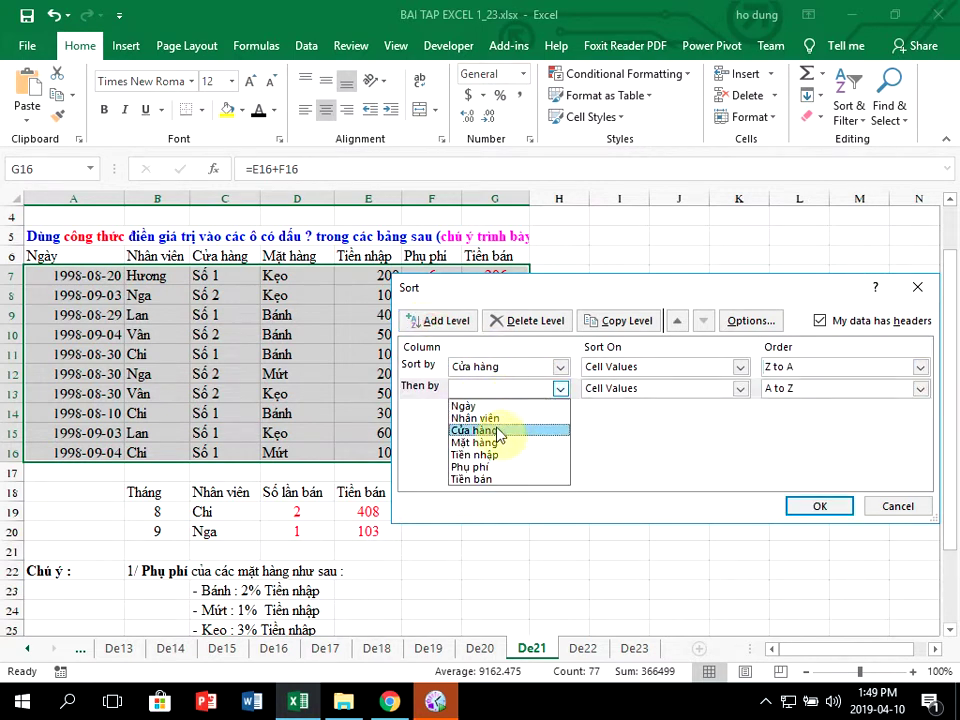
left_click(482, 478)
left_click(829, 388)
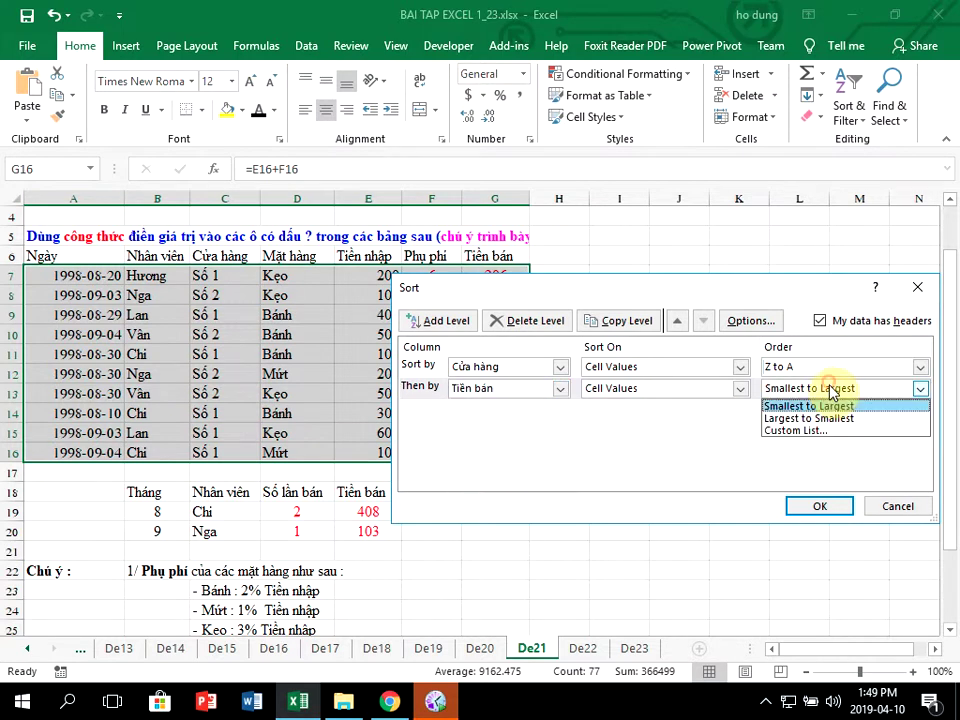
left_click(826, 420)
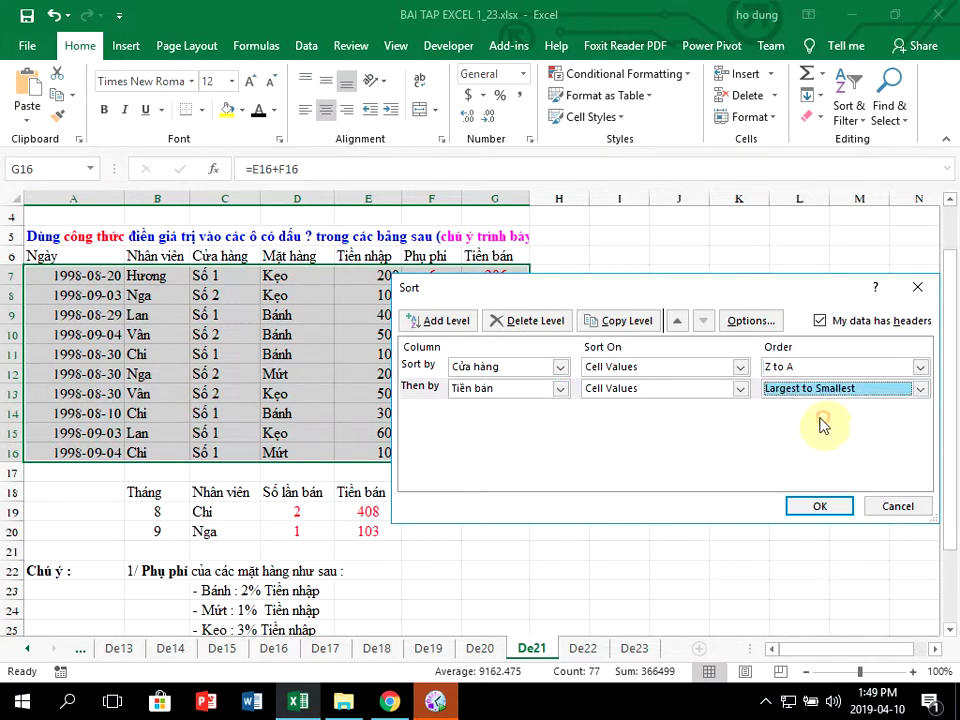
left_click(820, 507)
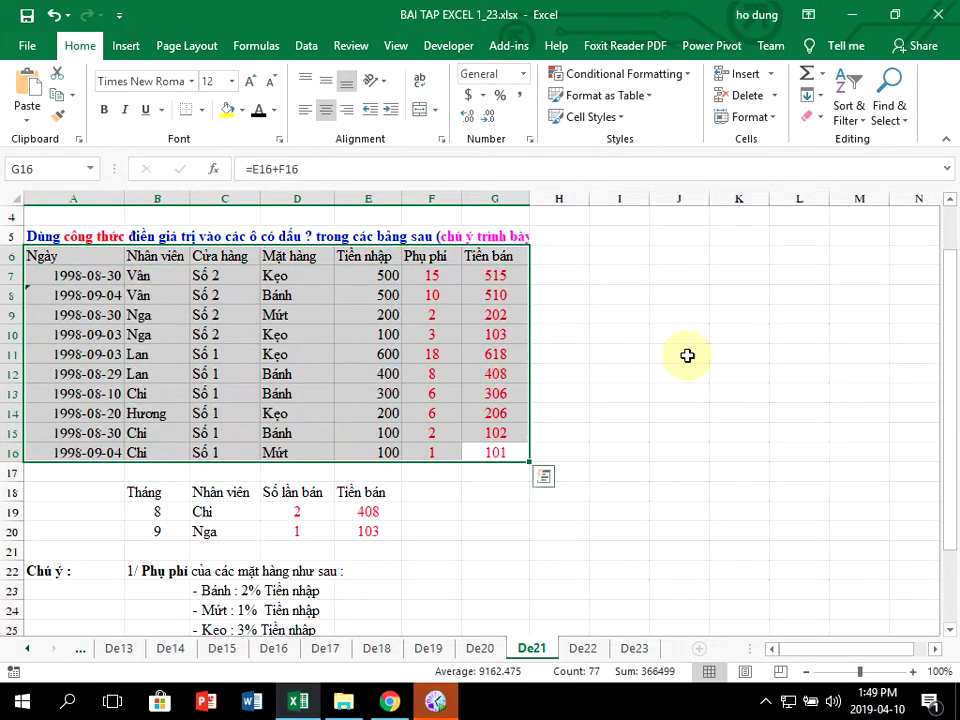
Step: Deselect the table and scroll through to check the Số 2 rows come first
left_click(760, 350)
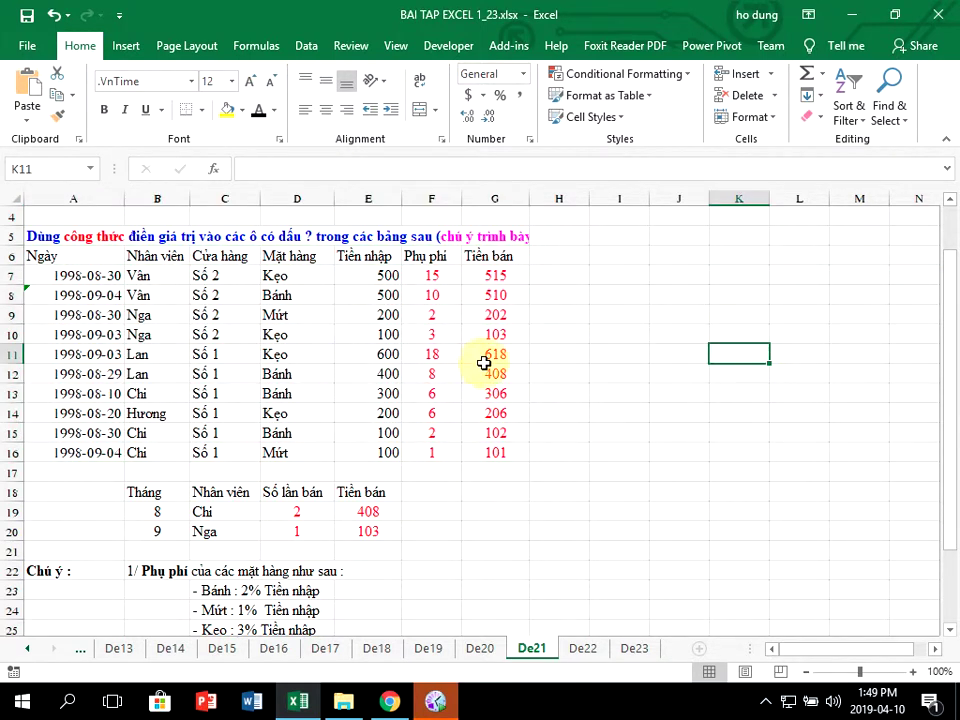
scroll(484, 364, "down", 1)
scroll(484, 362, "down", 1)
scroll(470, 362, "up", 1)
scroll(497, 360, "up", 1)
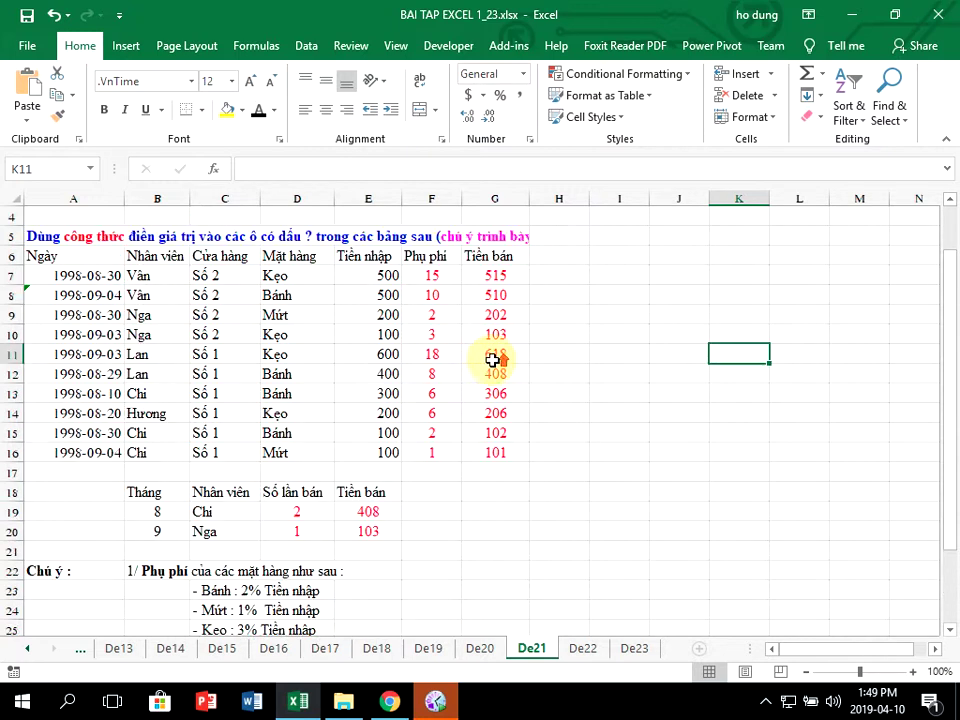